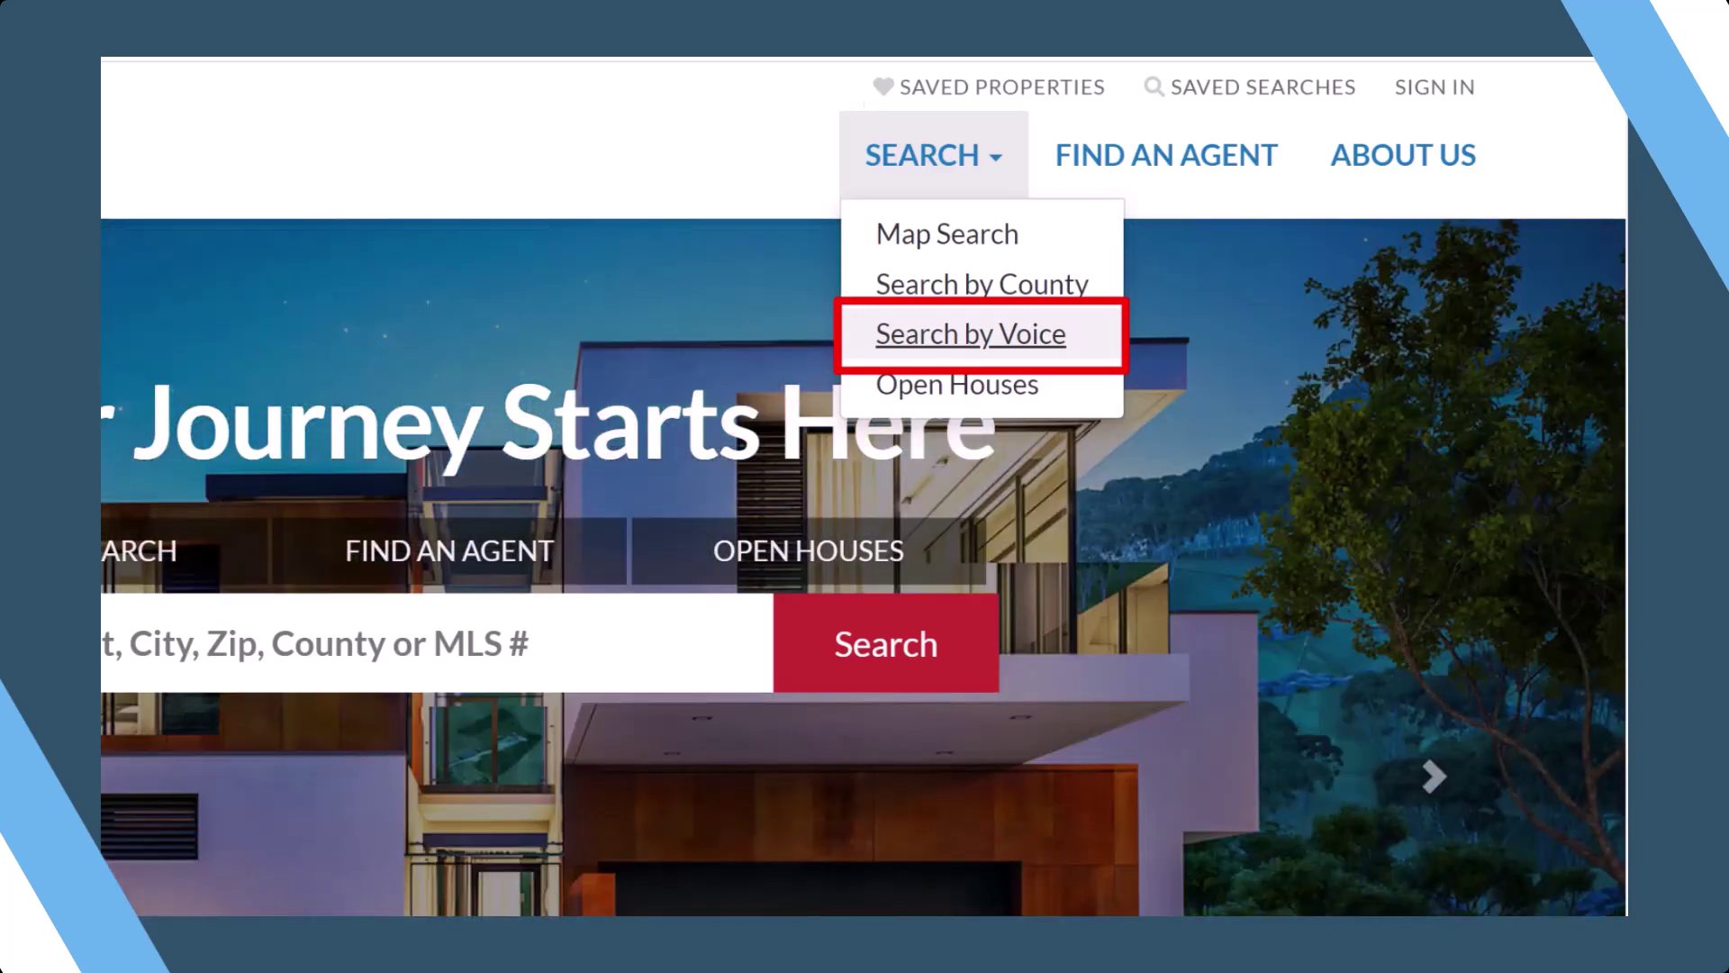
- Open the Property Search By Voice page and read through its Alexa and mobile steps
click(1093, 354)
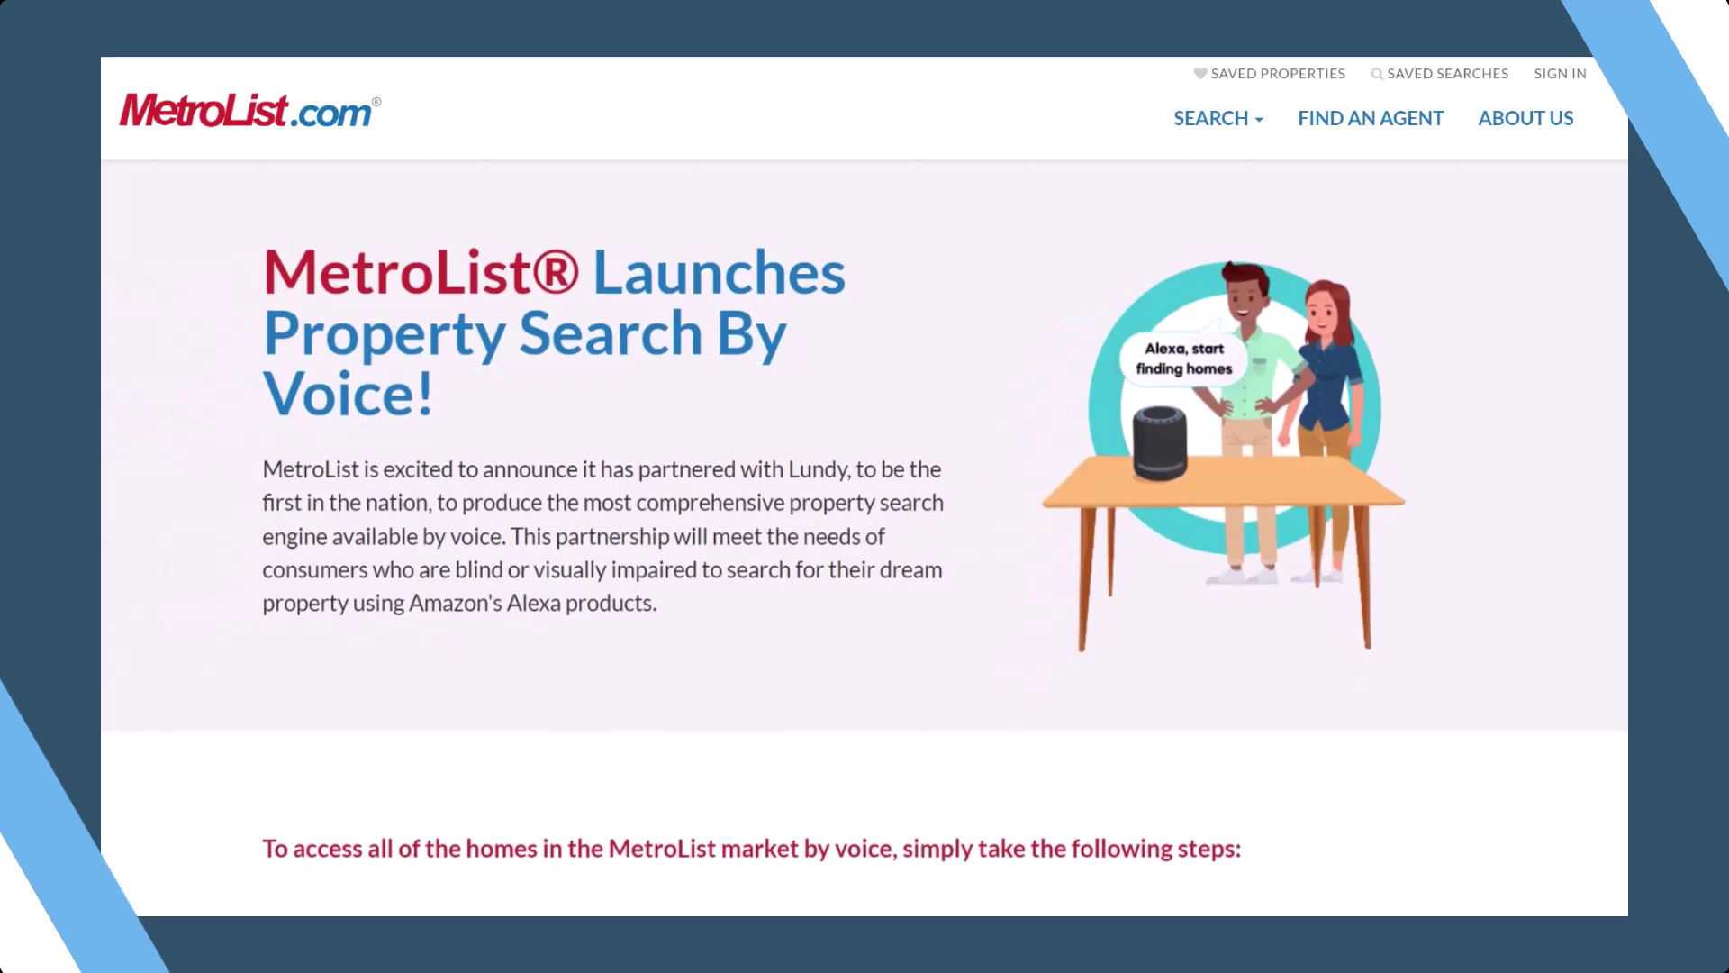
scroll(864, 559, down, 1)
scroll(865, 559, down, 3)
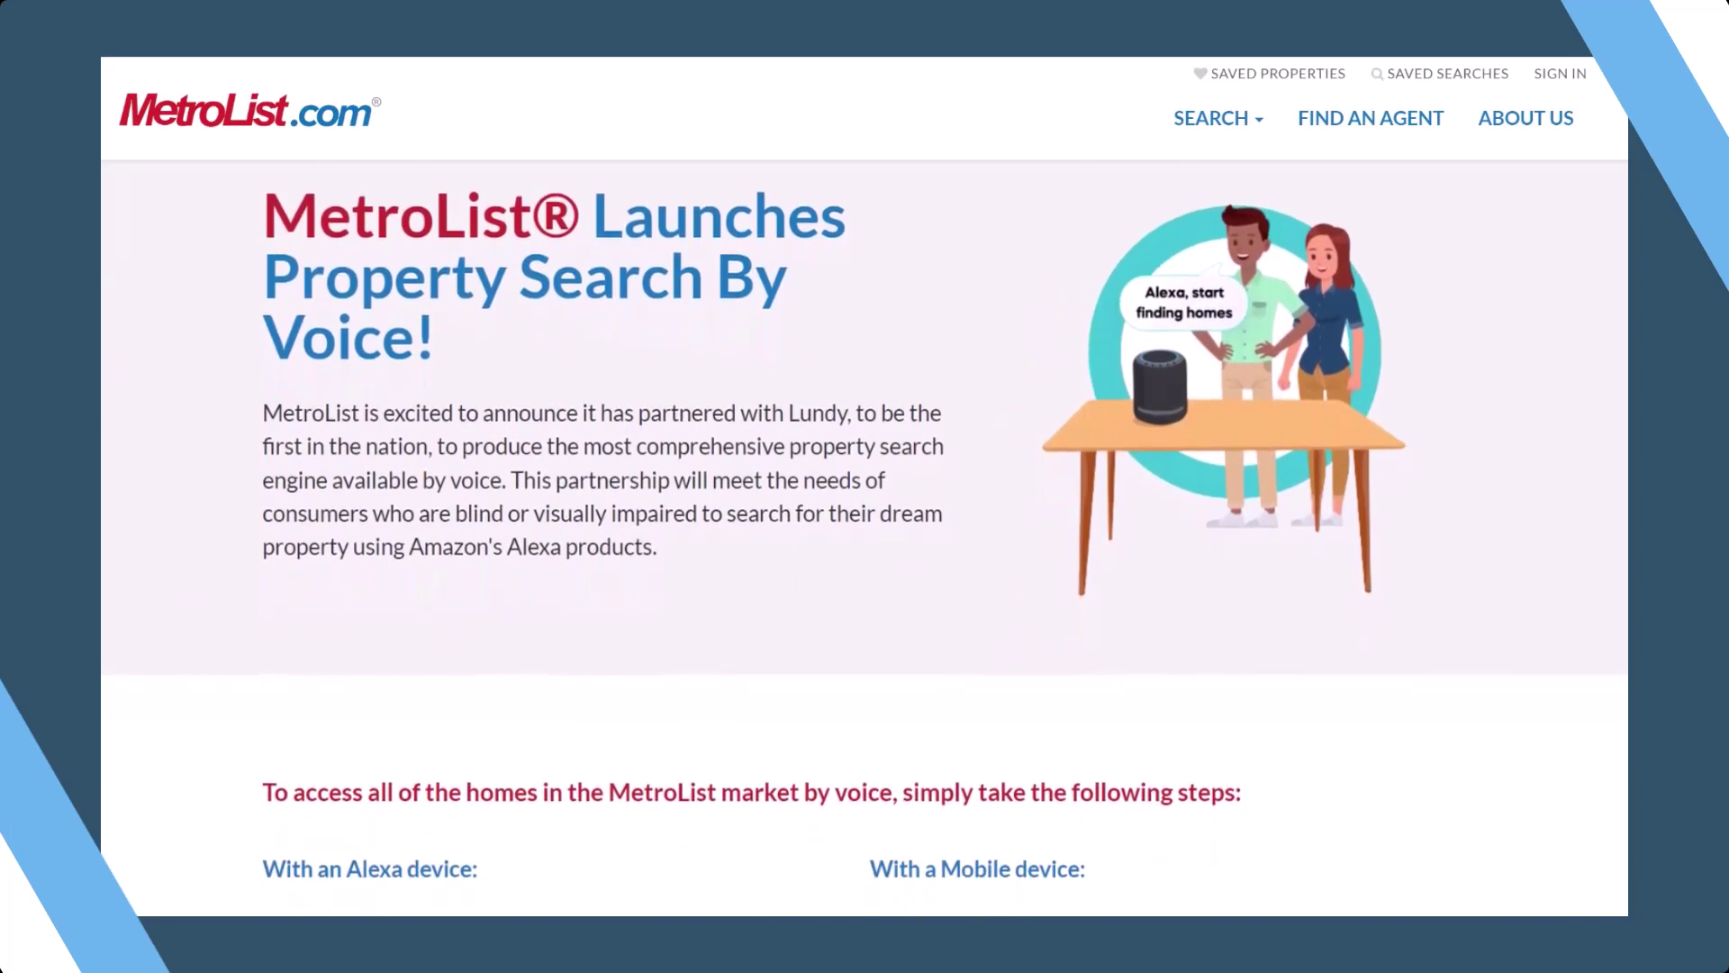
scroll(864, 559, down, 5)
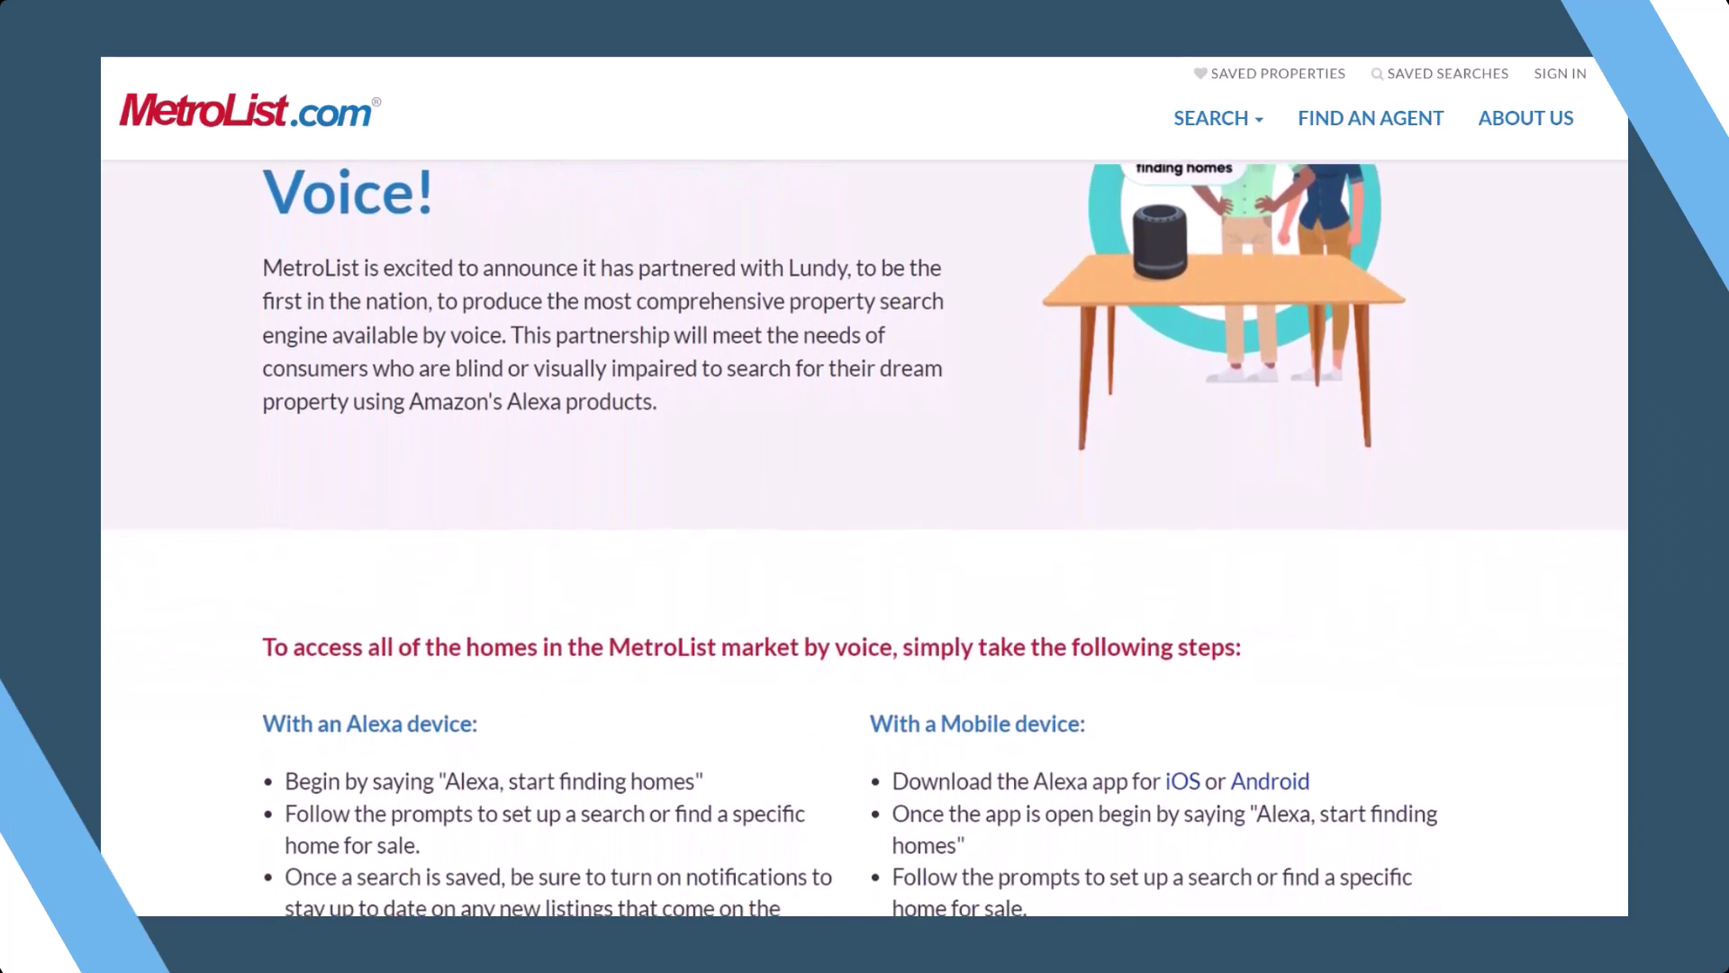
scroll(865, 559, down, 4)
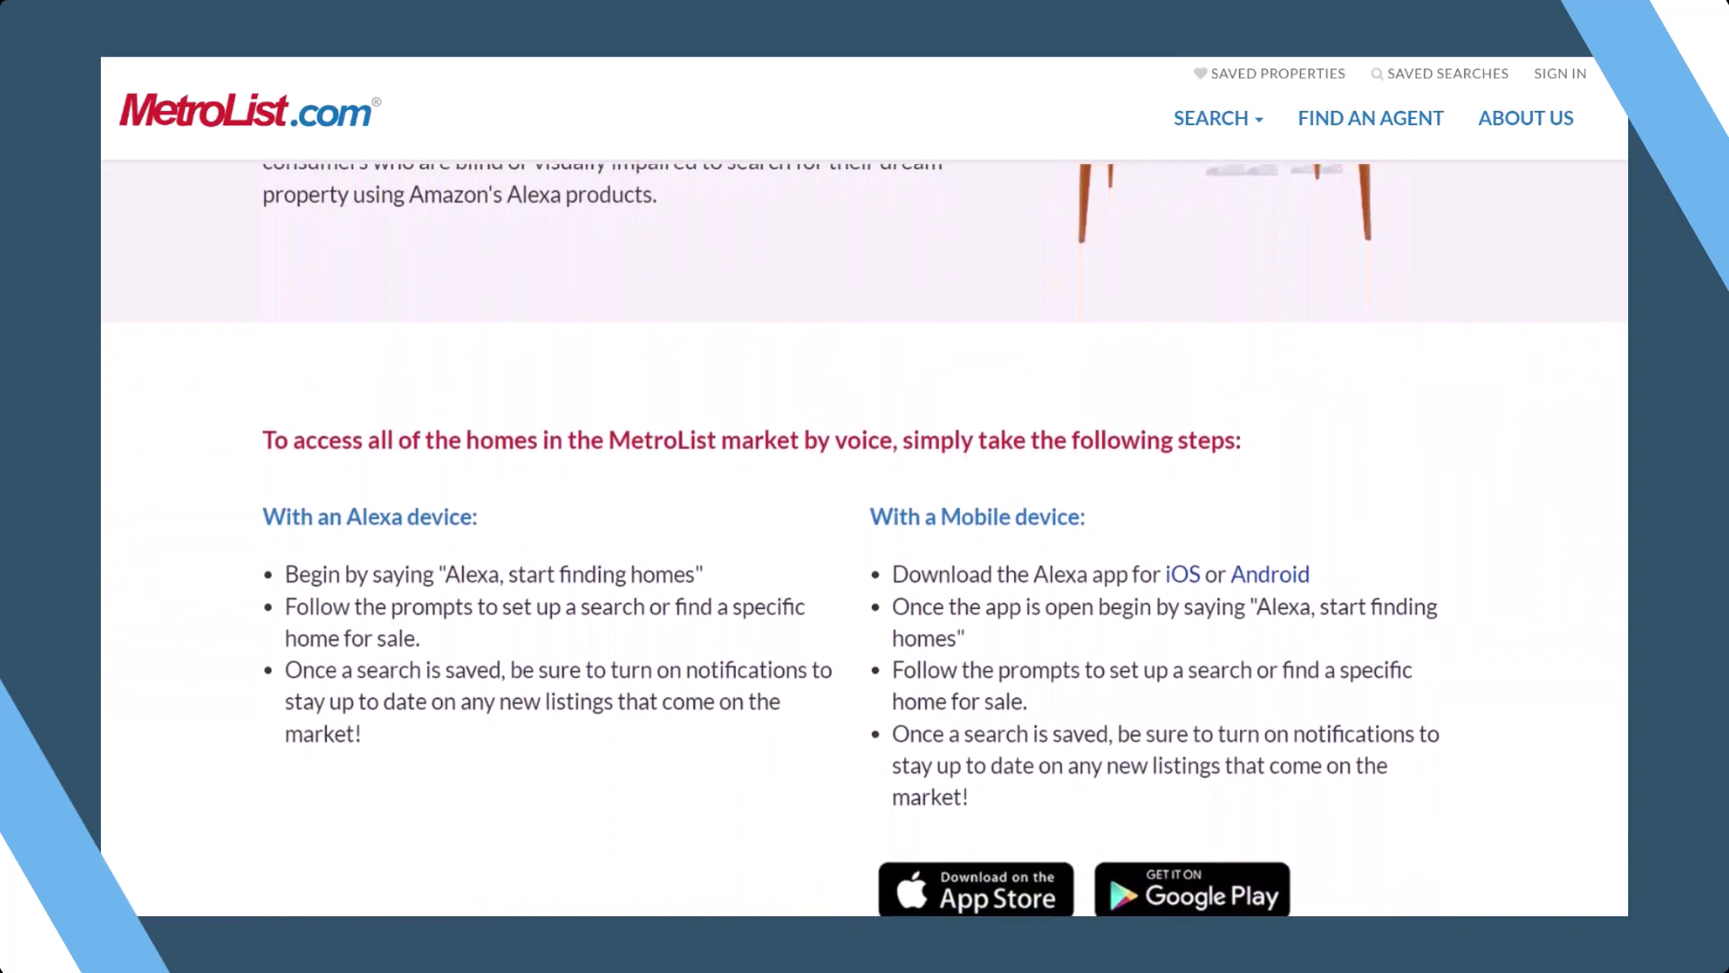
scroll(865, 559, down, 2)
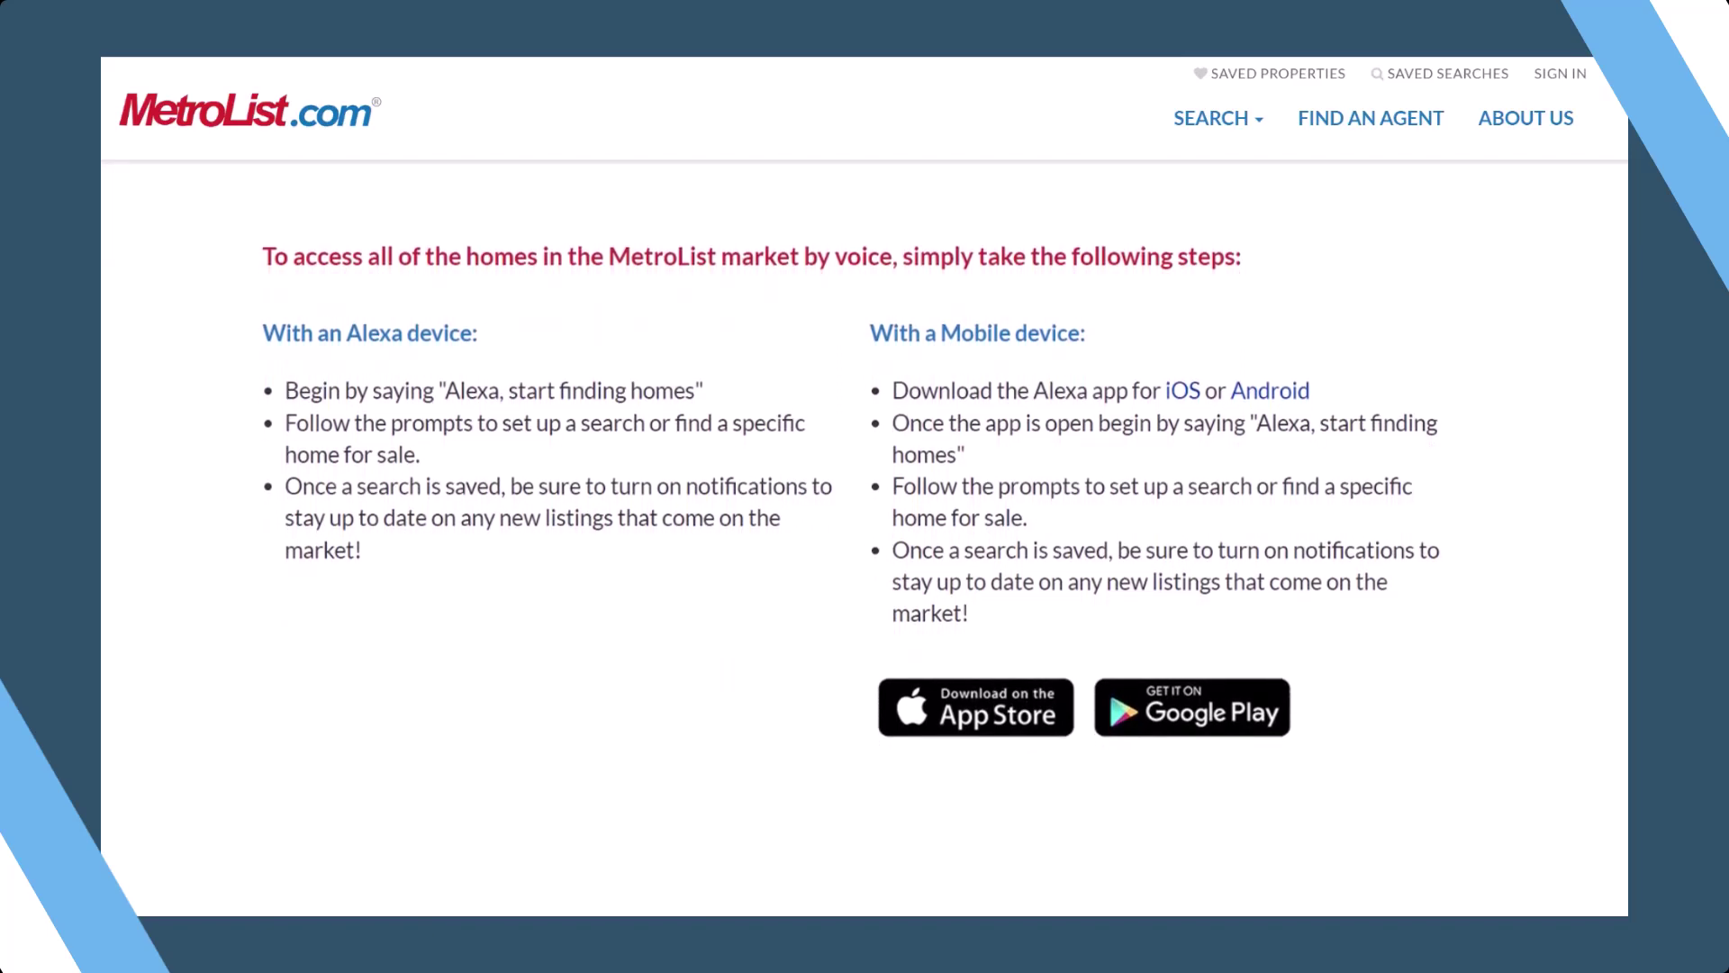
scroll(864, 559, up, 1)
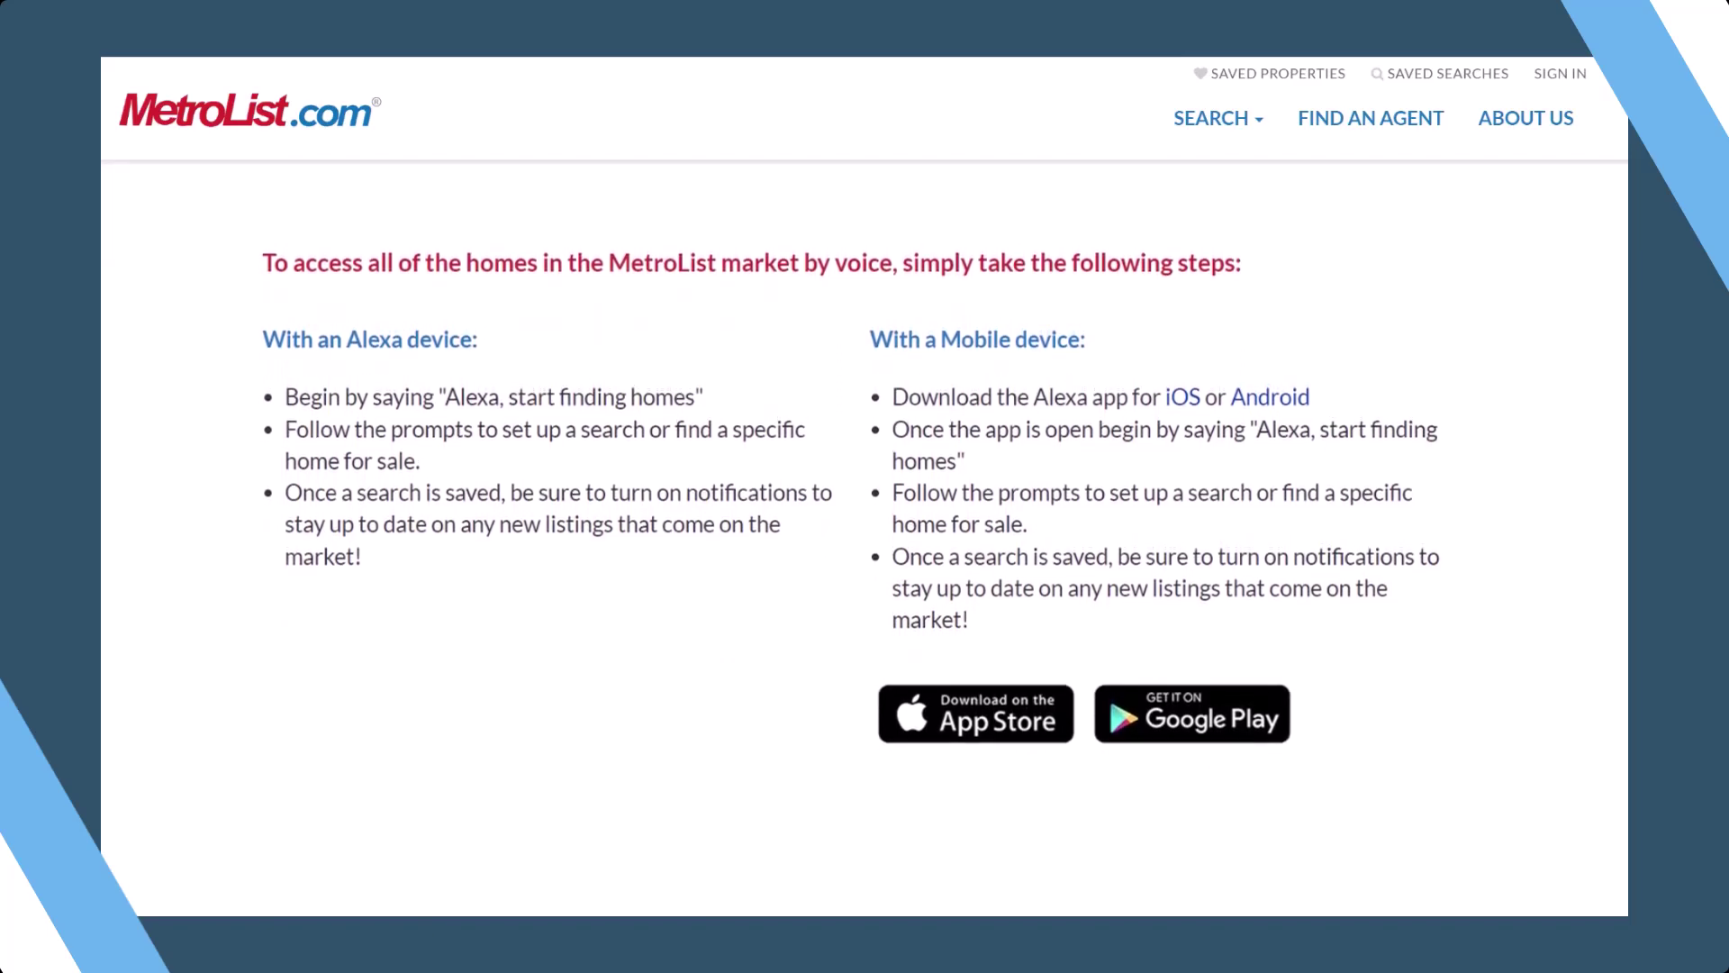
scroll(864, 559, up, 3)
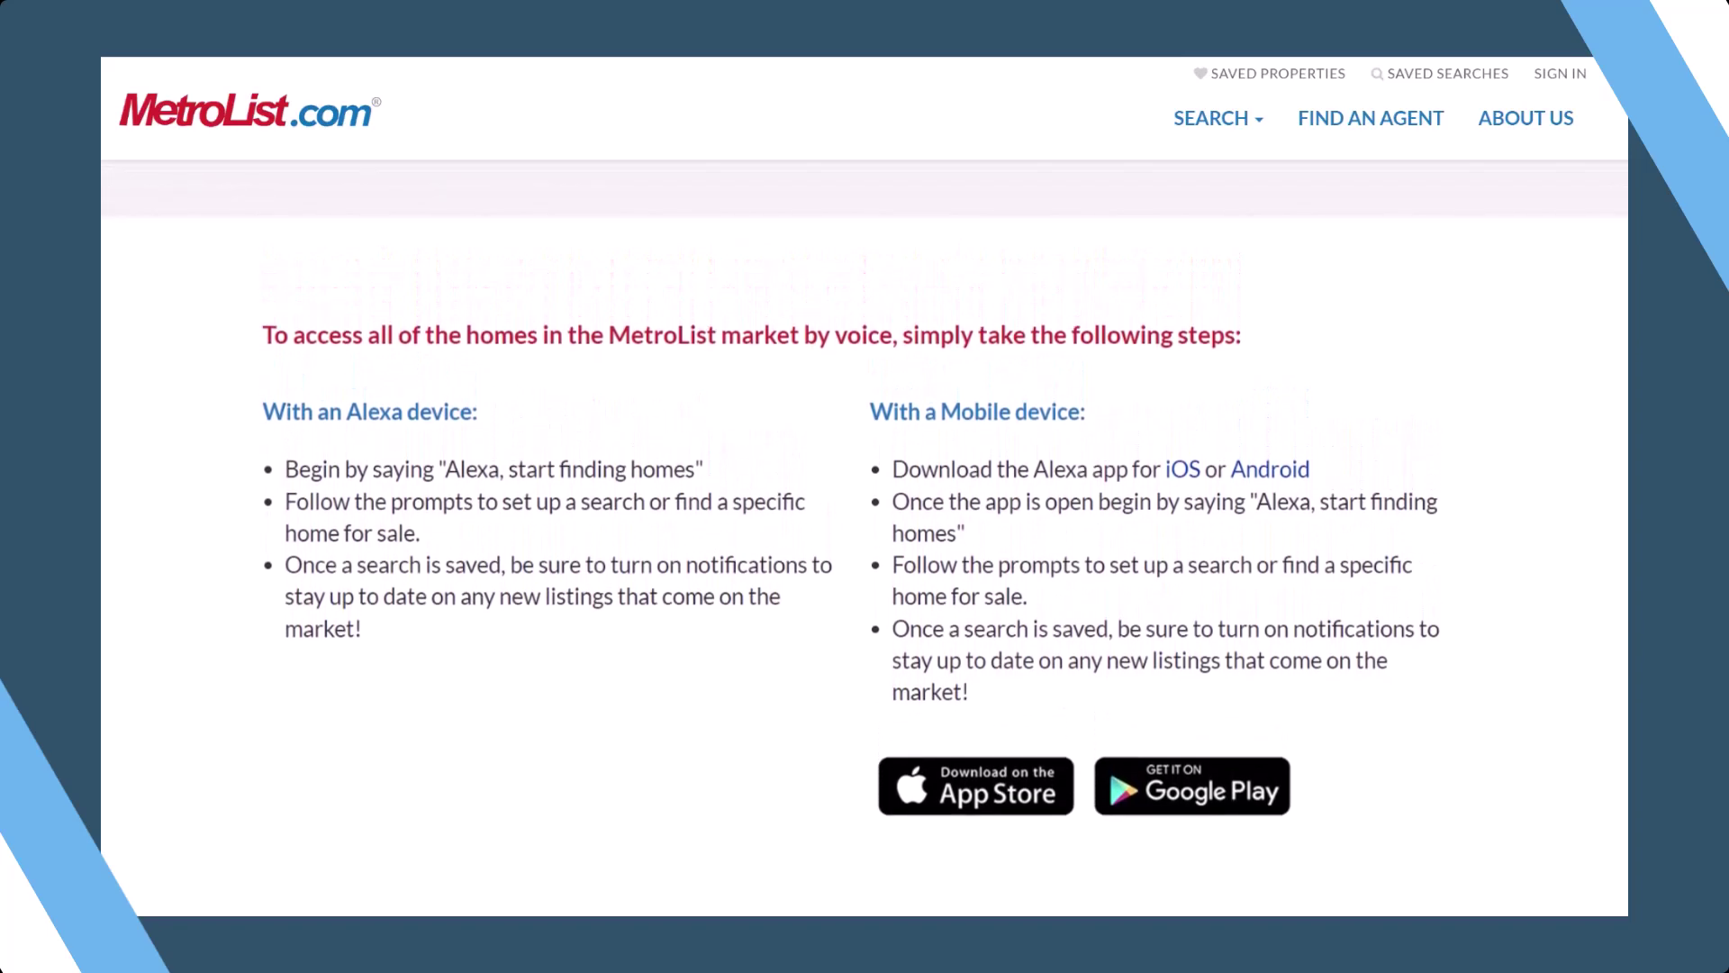
scroll(864, 558, up, 5)
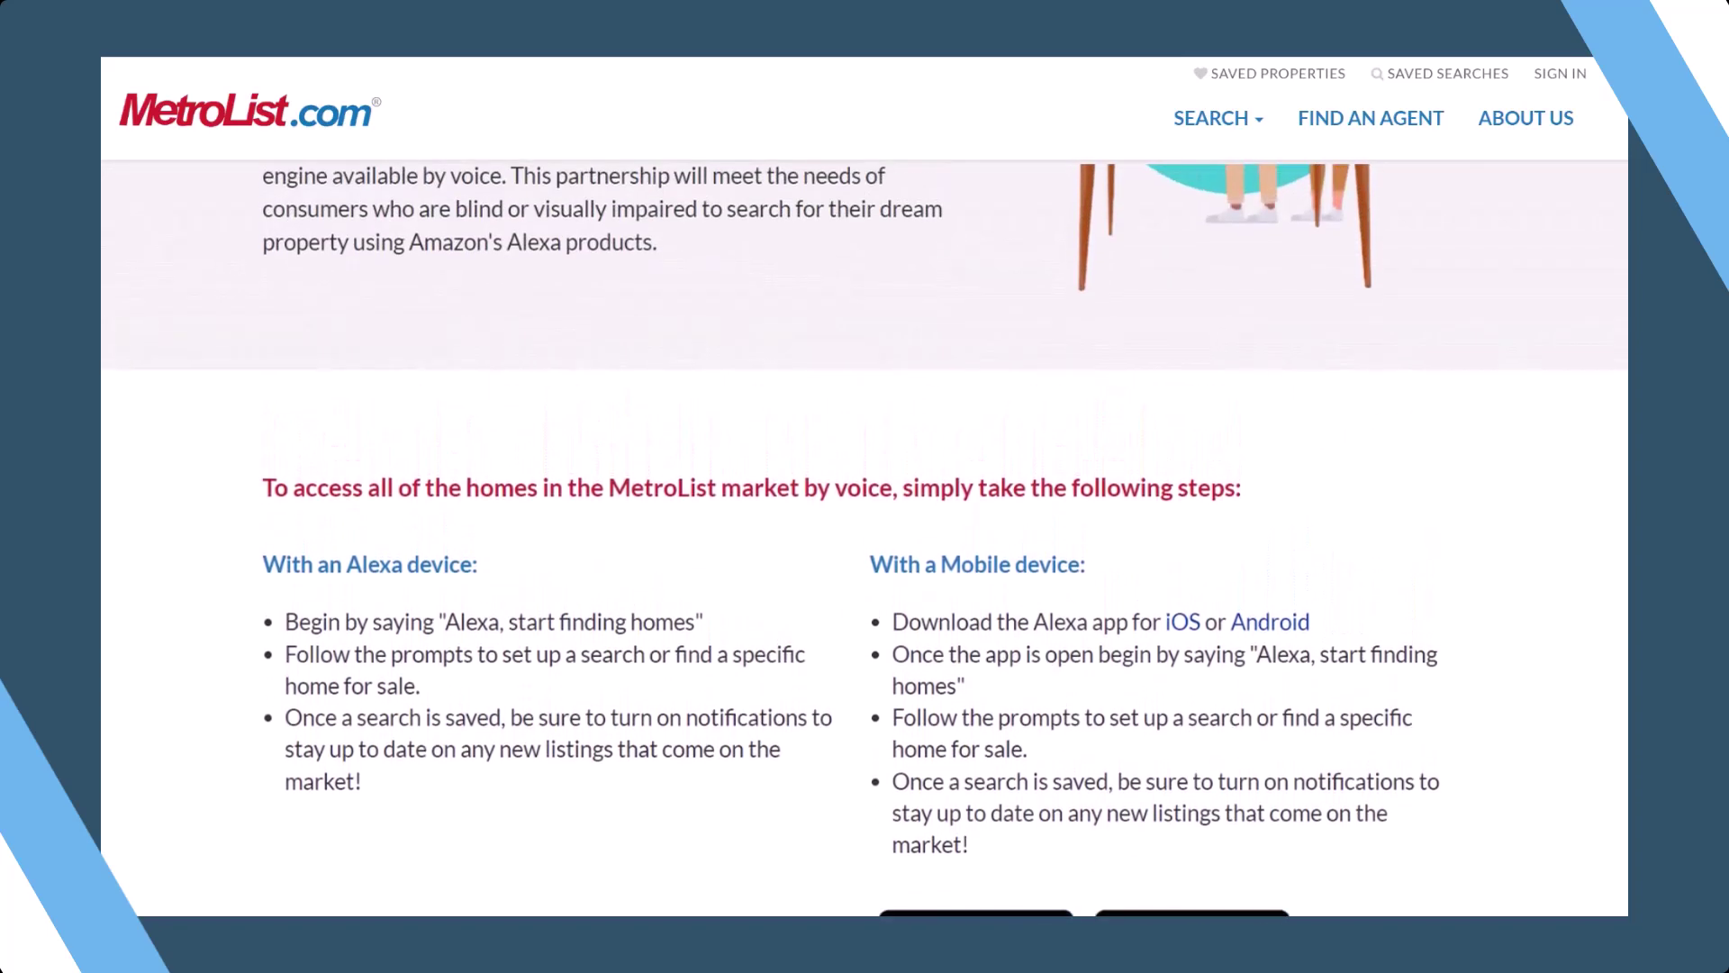
scroll(865, 558, up, 4)
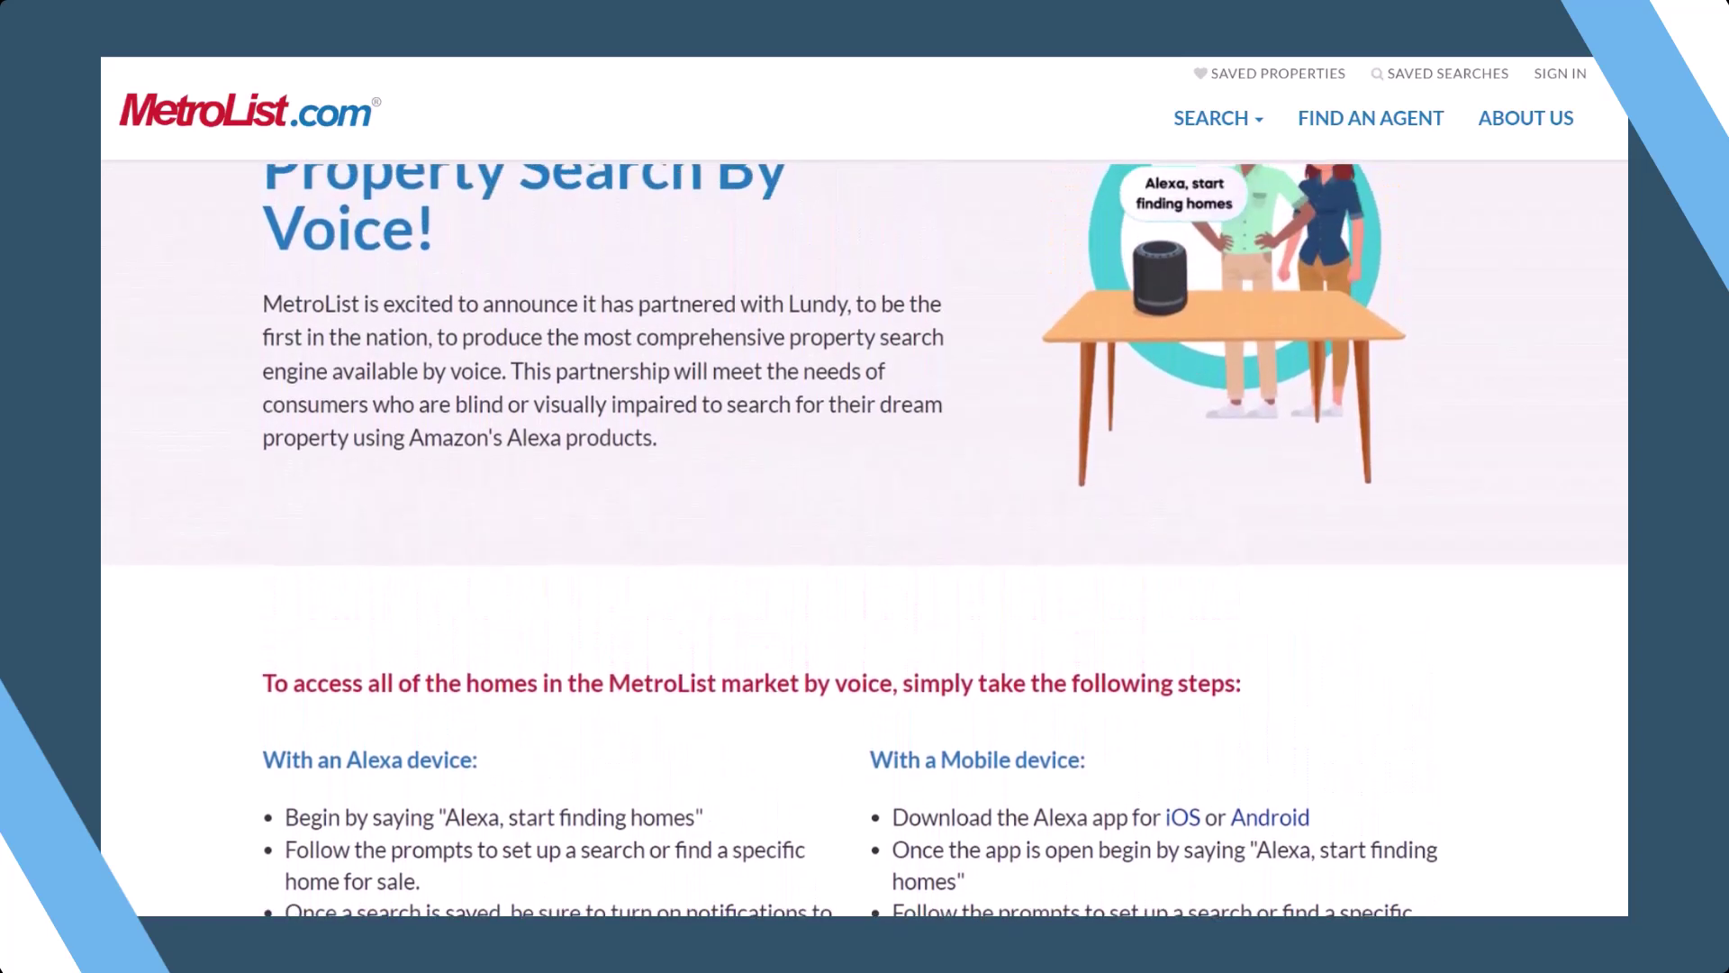
scroll(864, 559, up, 2)
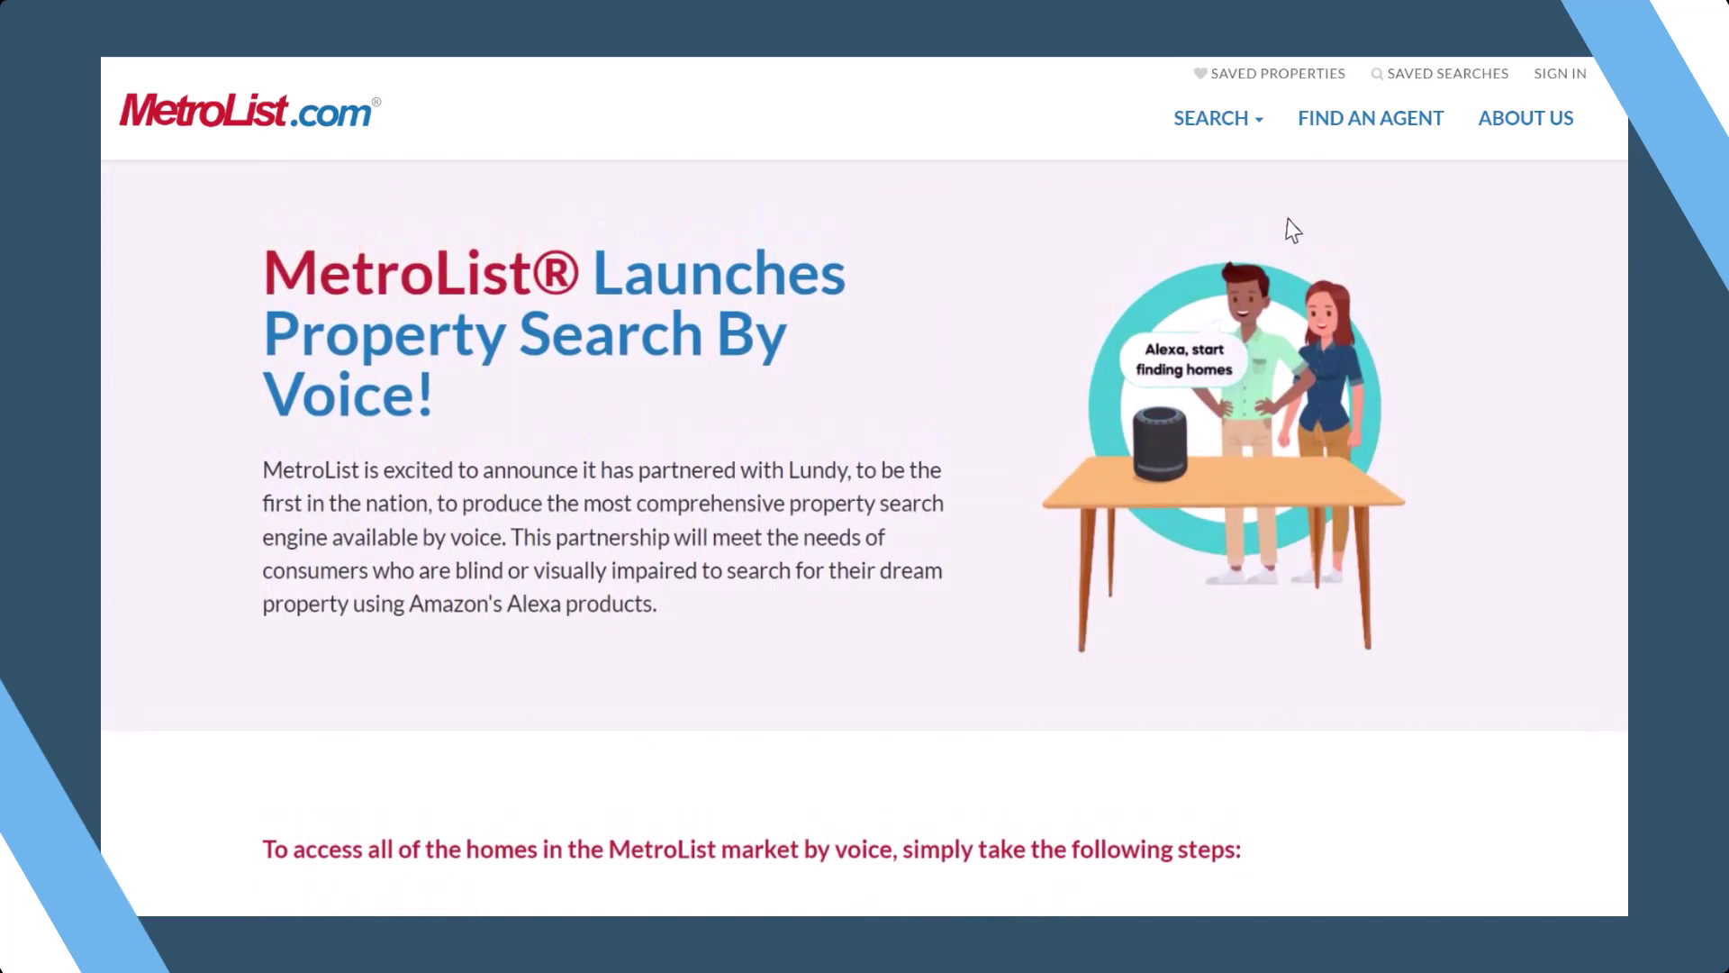
click(1229, 122)
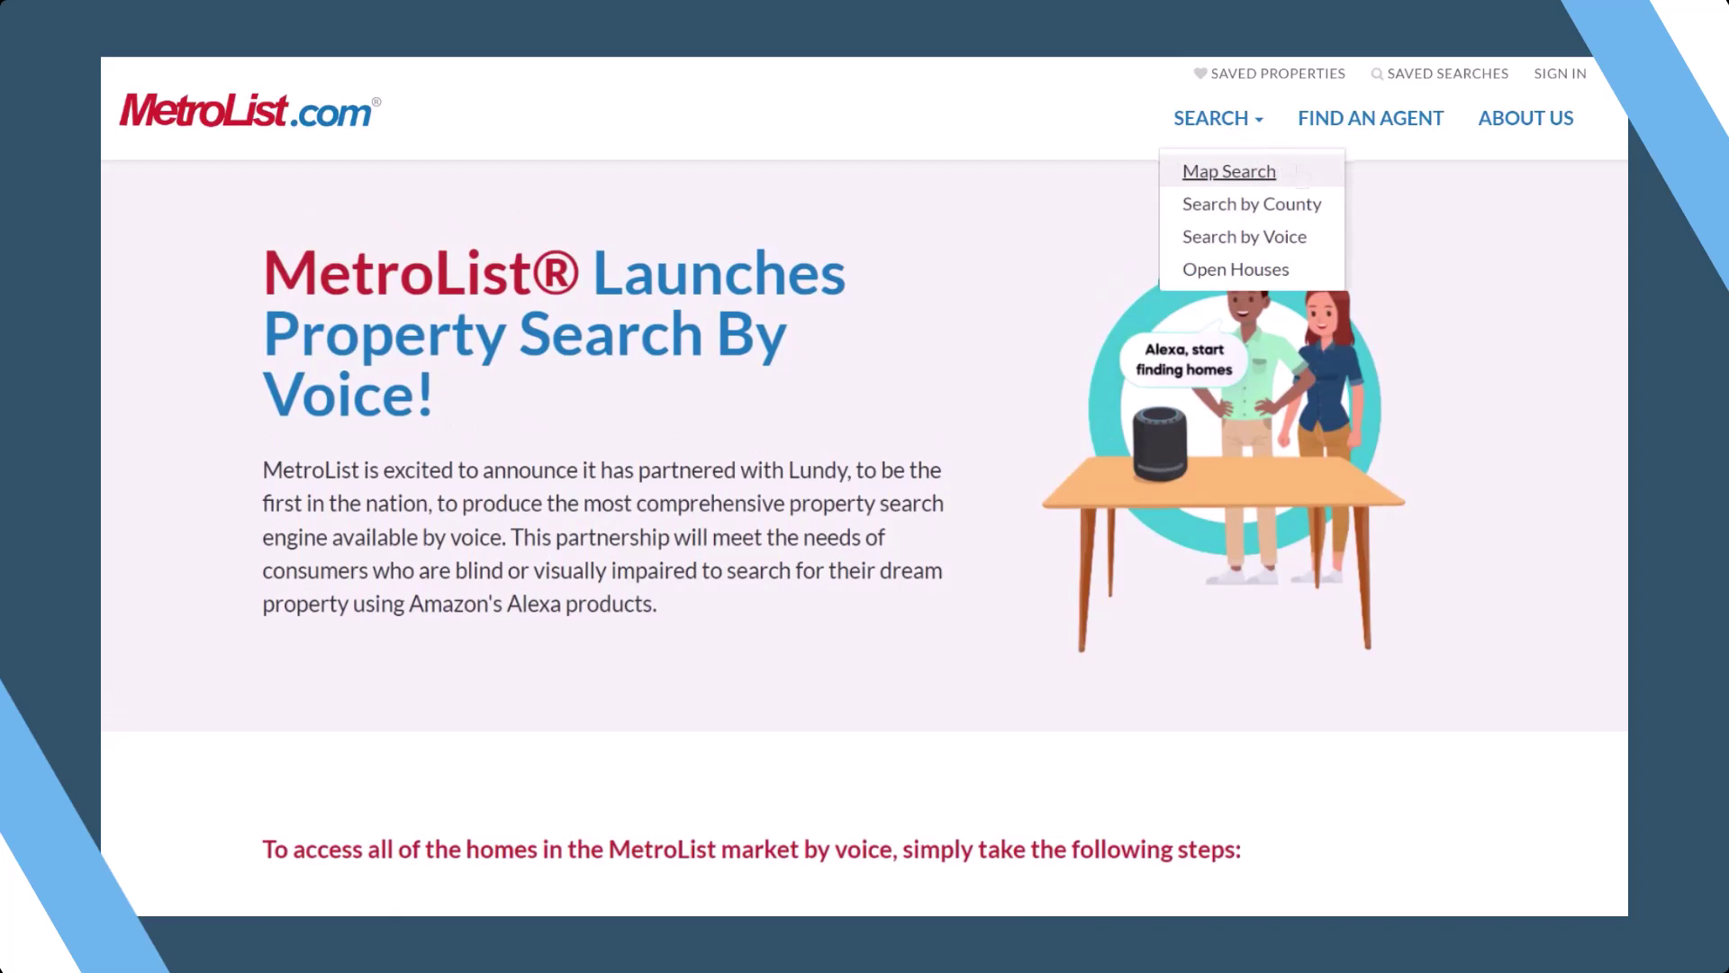
click(1298, 168)
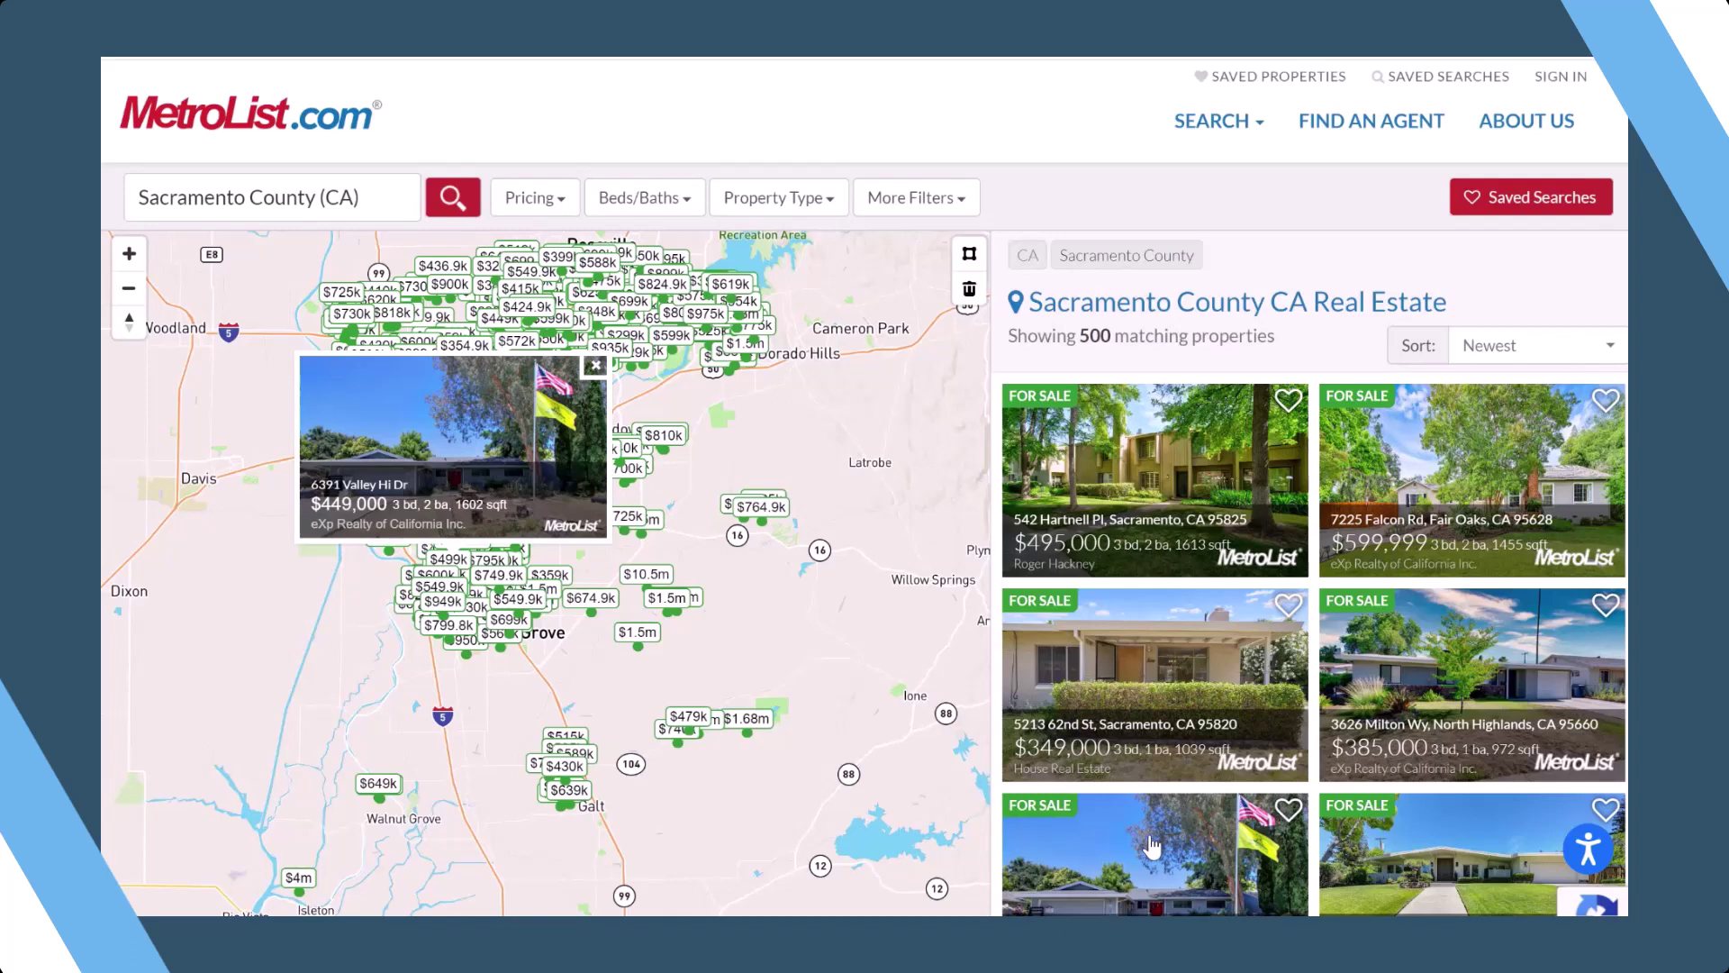
scroll(1153, 847, down, 3)
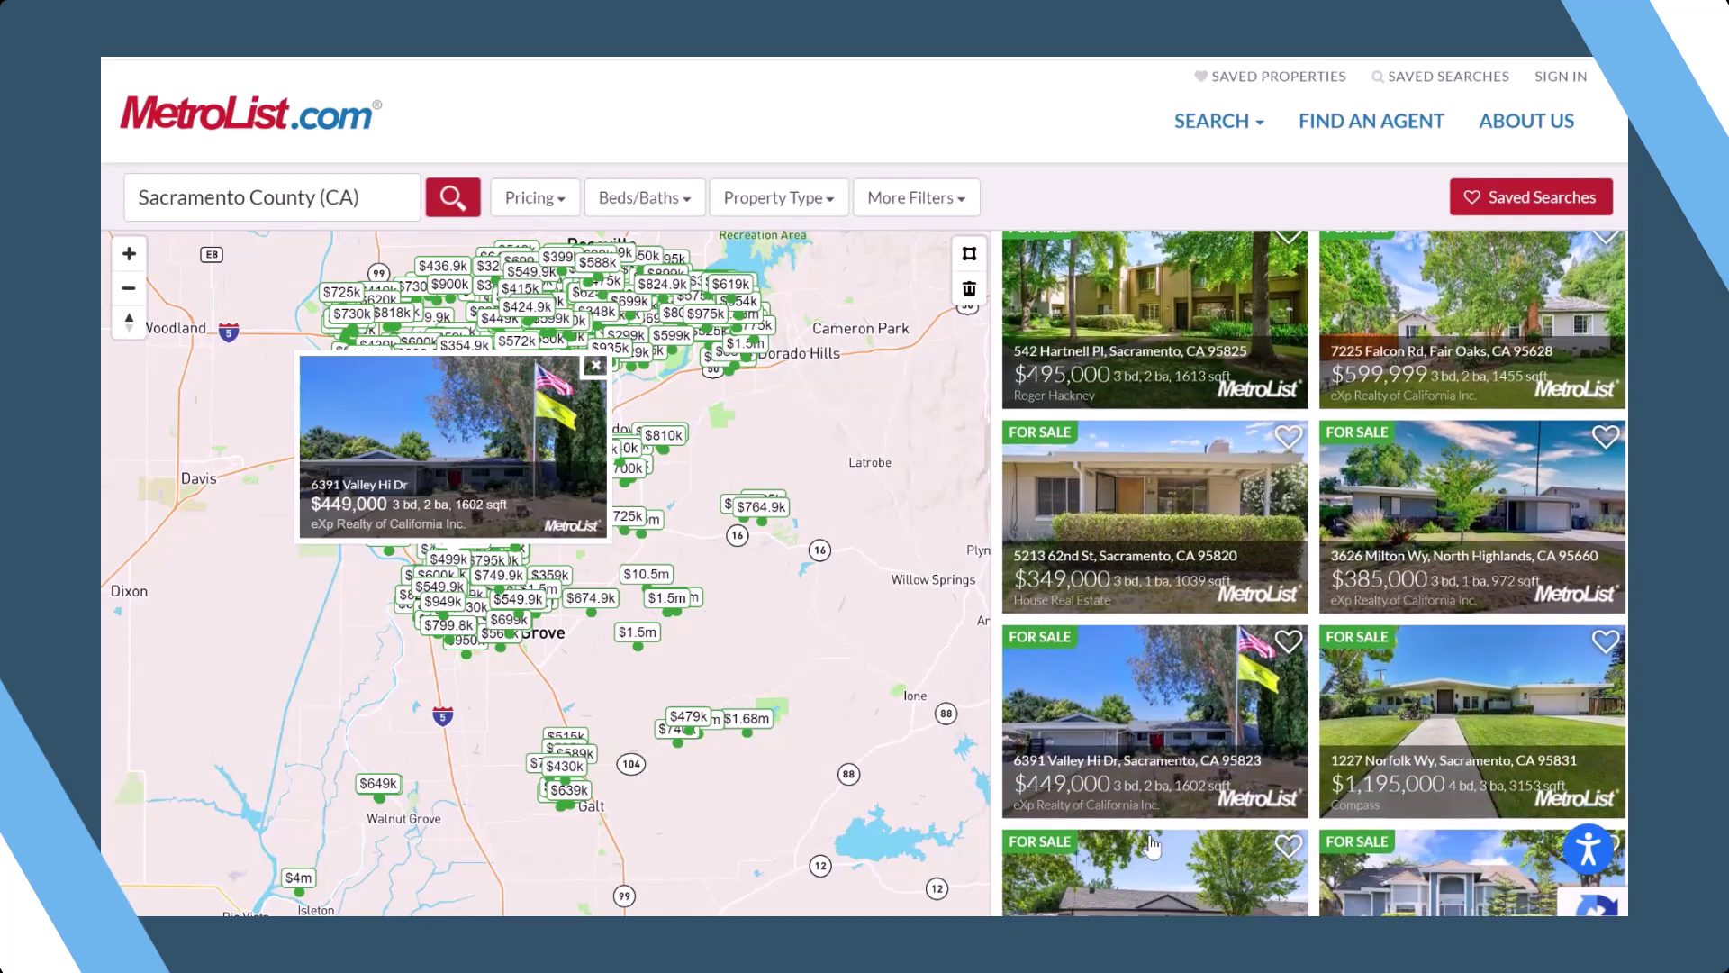
scroll(1153, 847, down, 2)
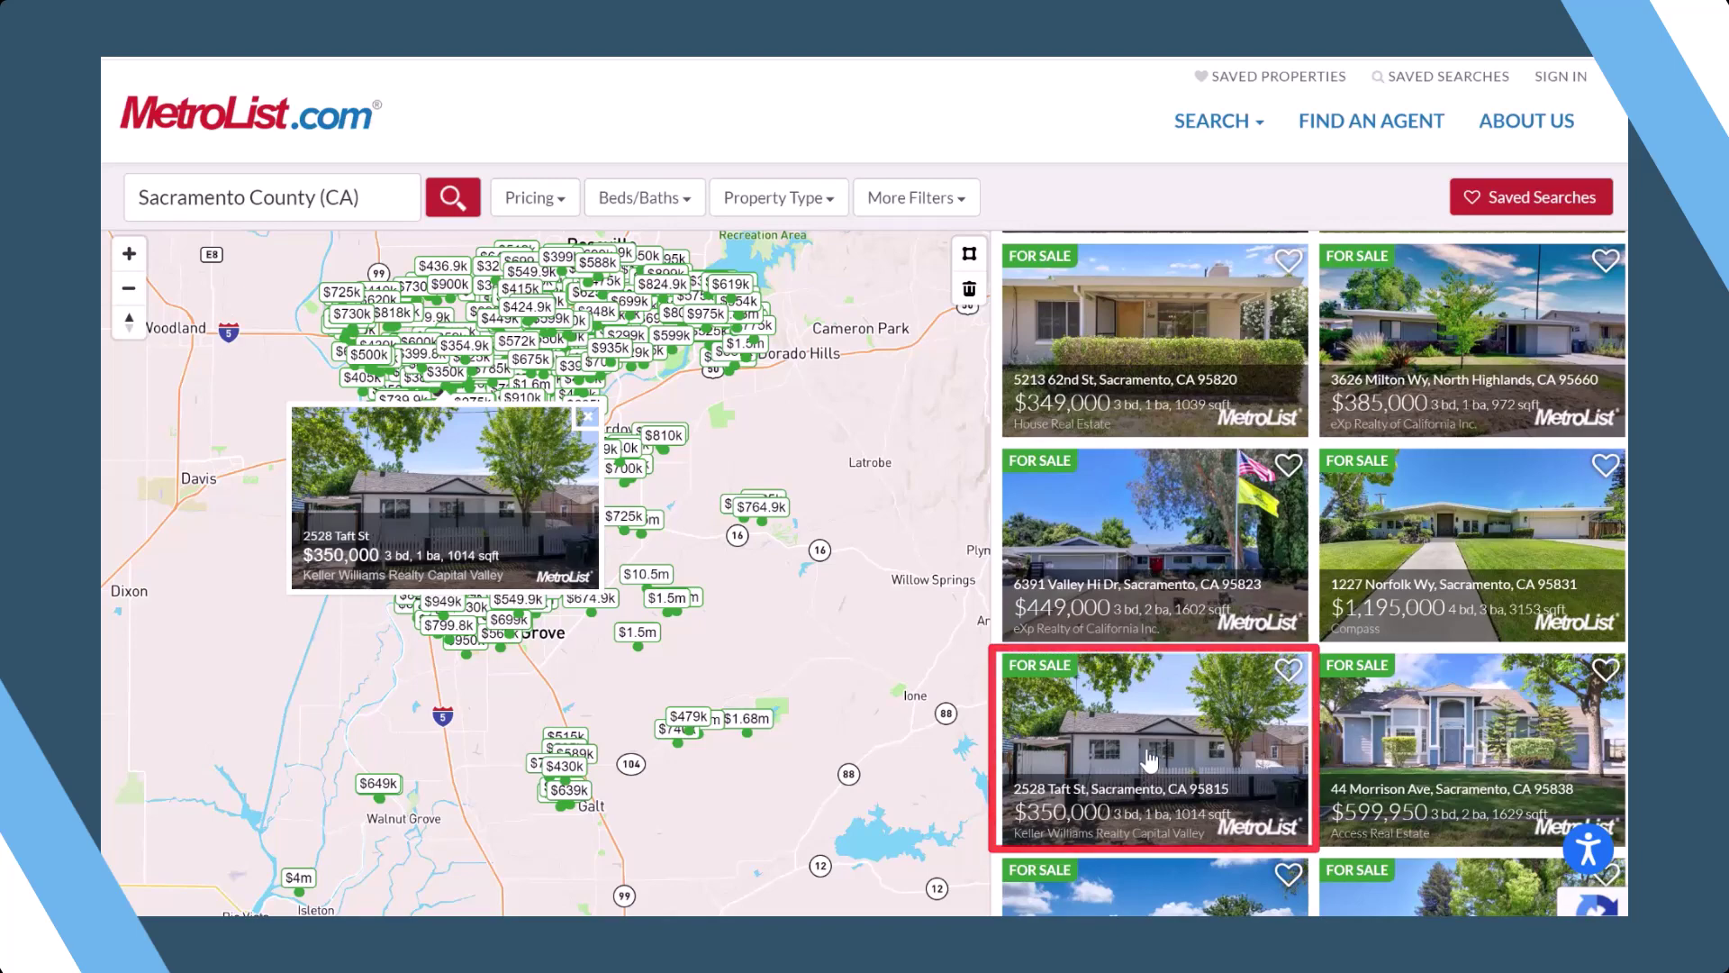
click(1149, 759)
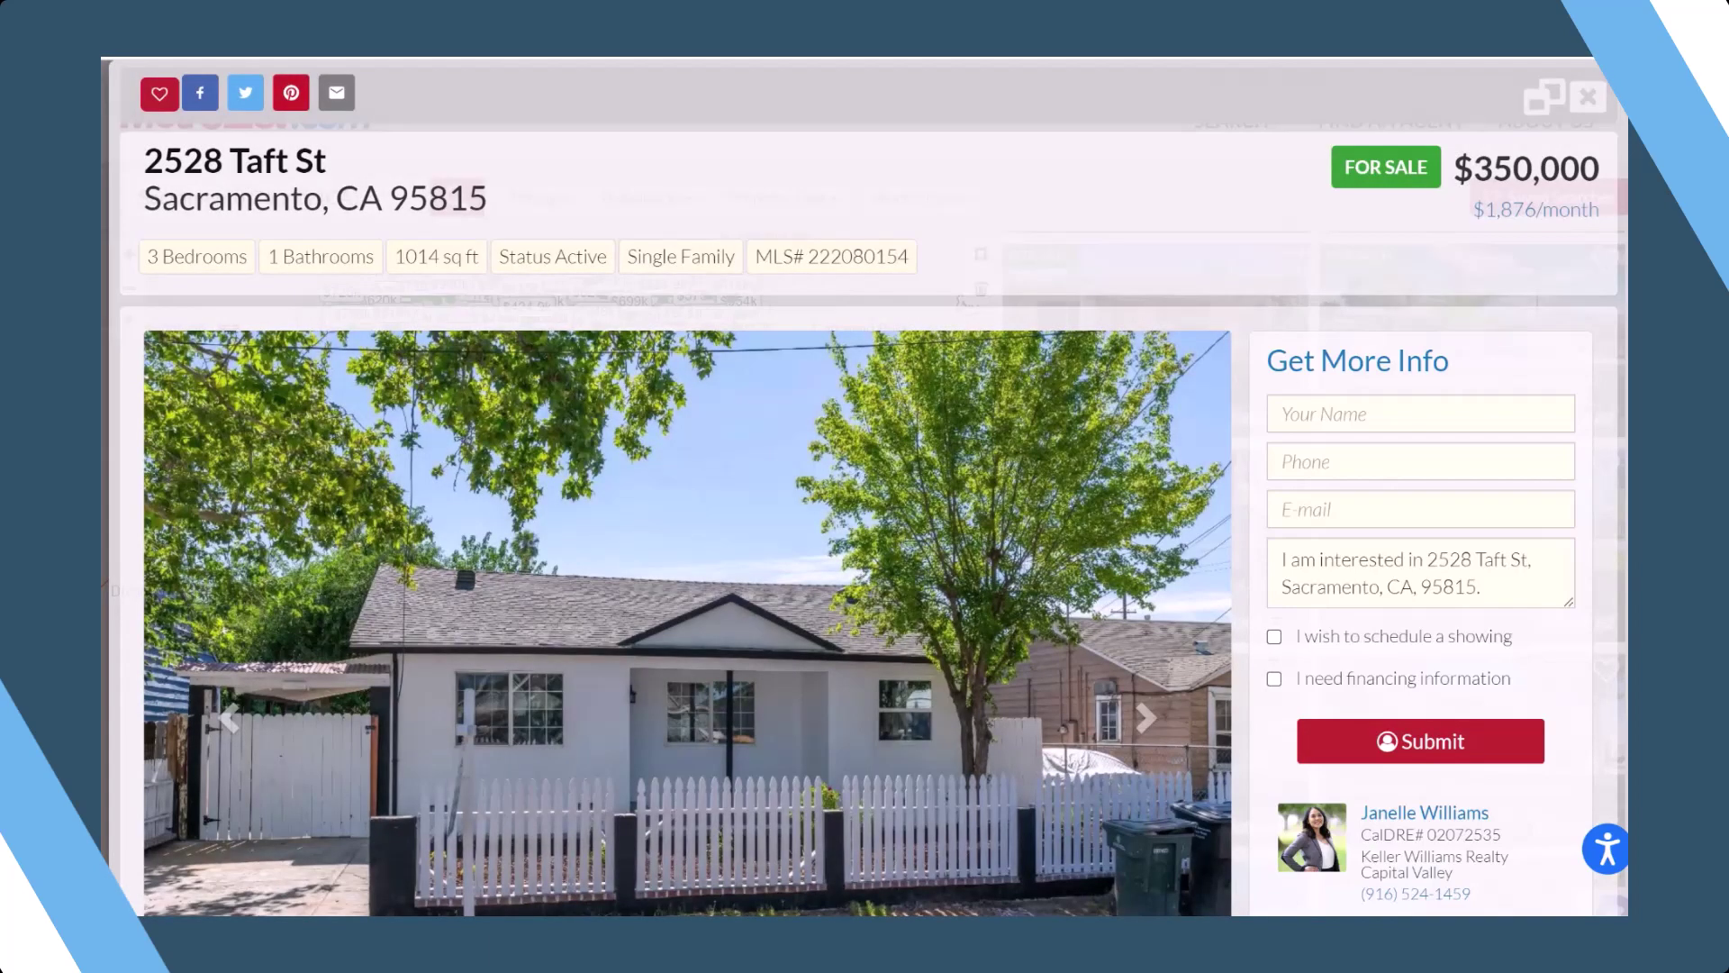
scroll(869, 487, down, 6)
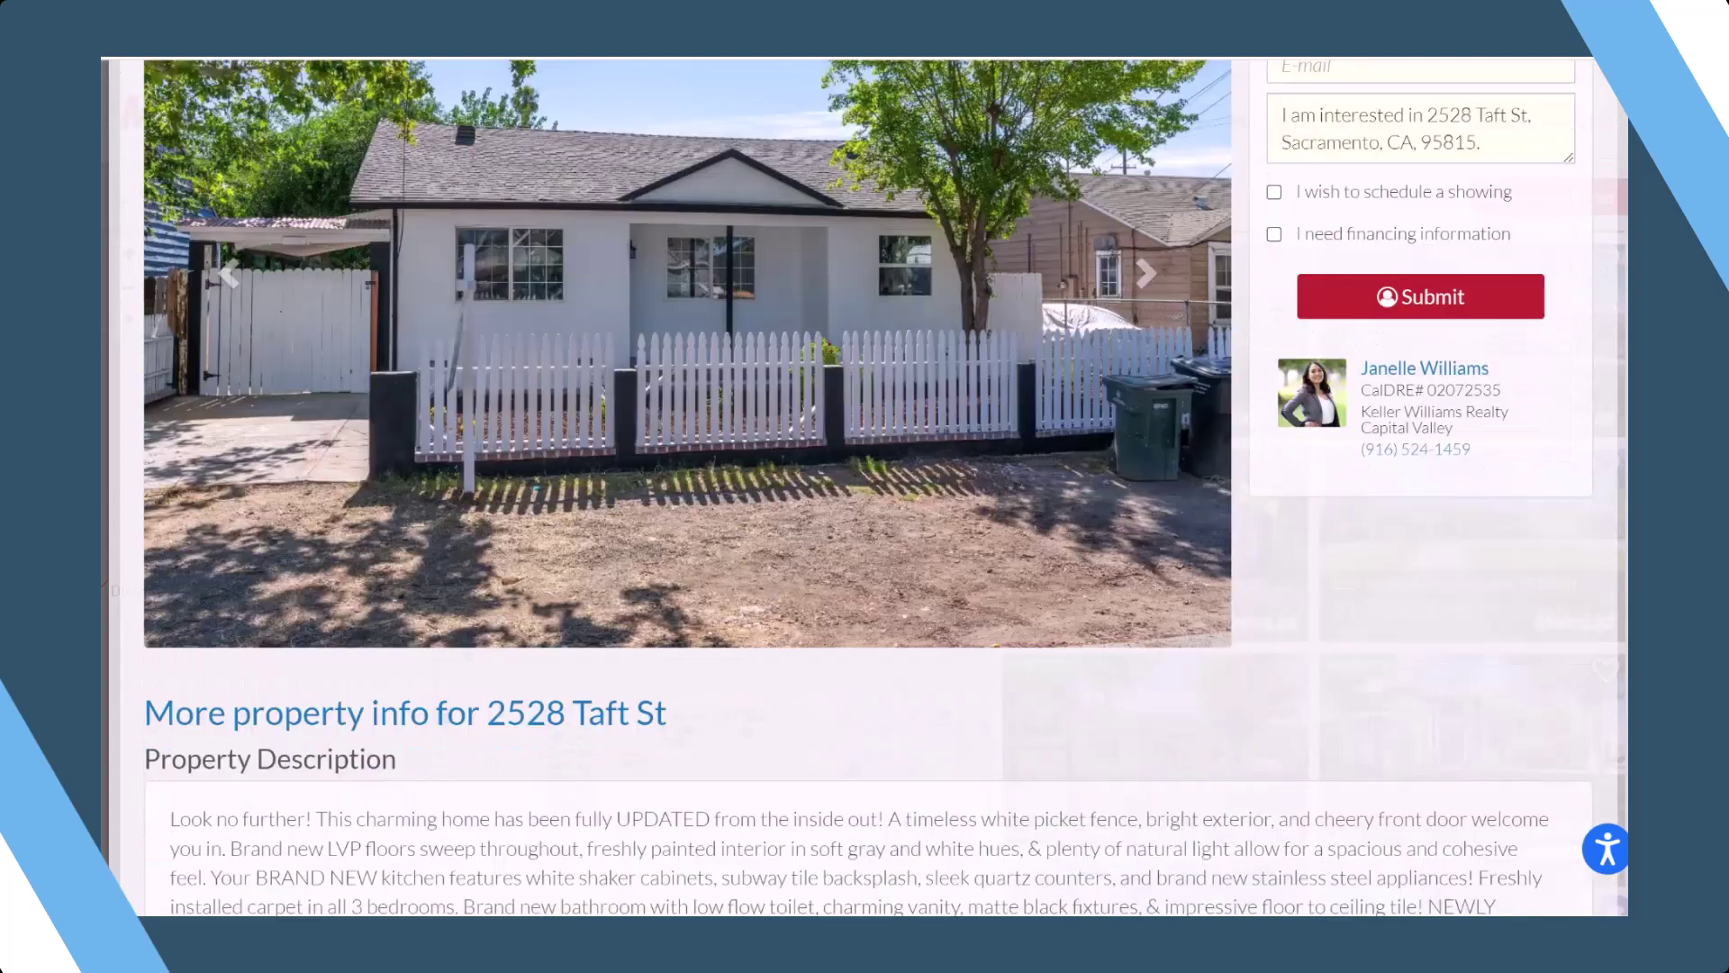
scroll(868, 487, down, 2)
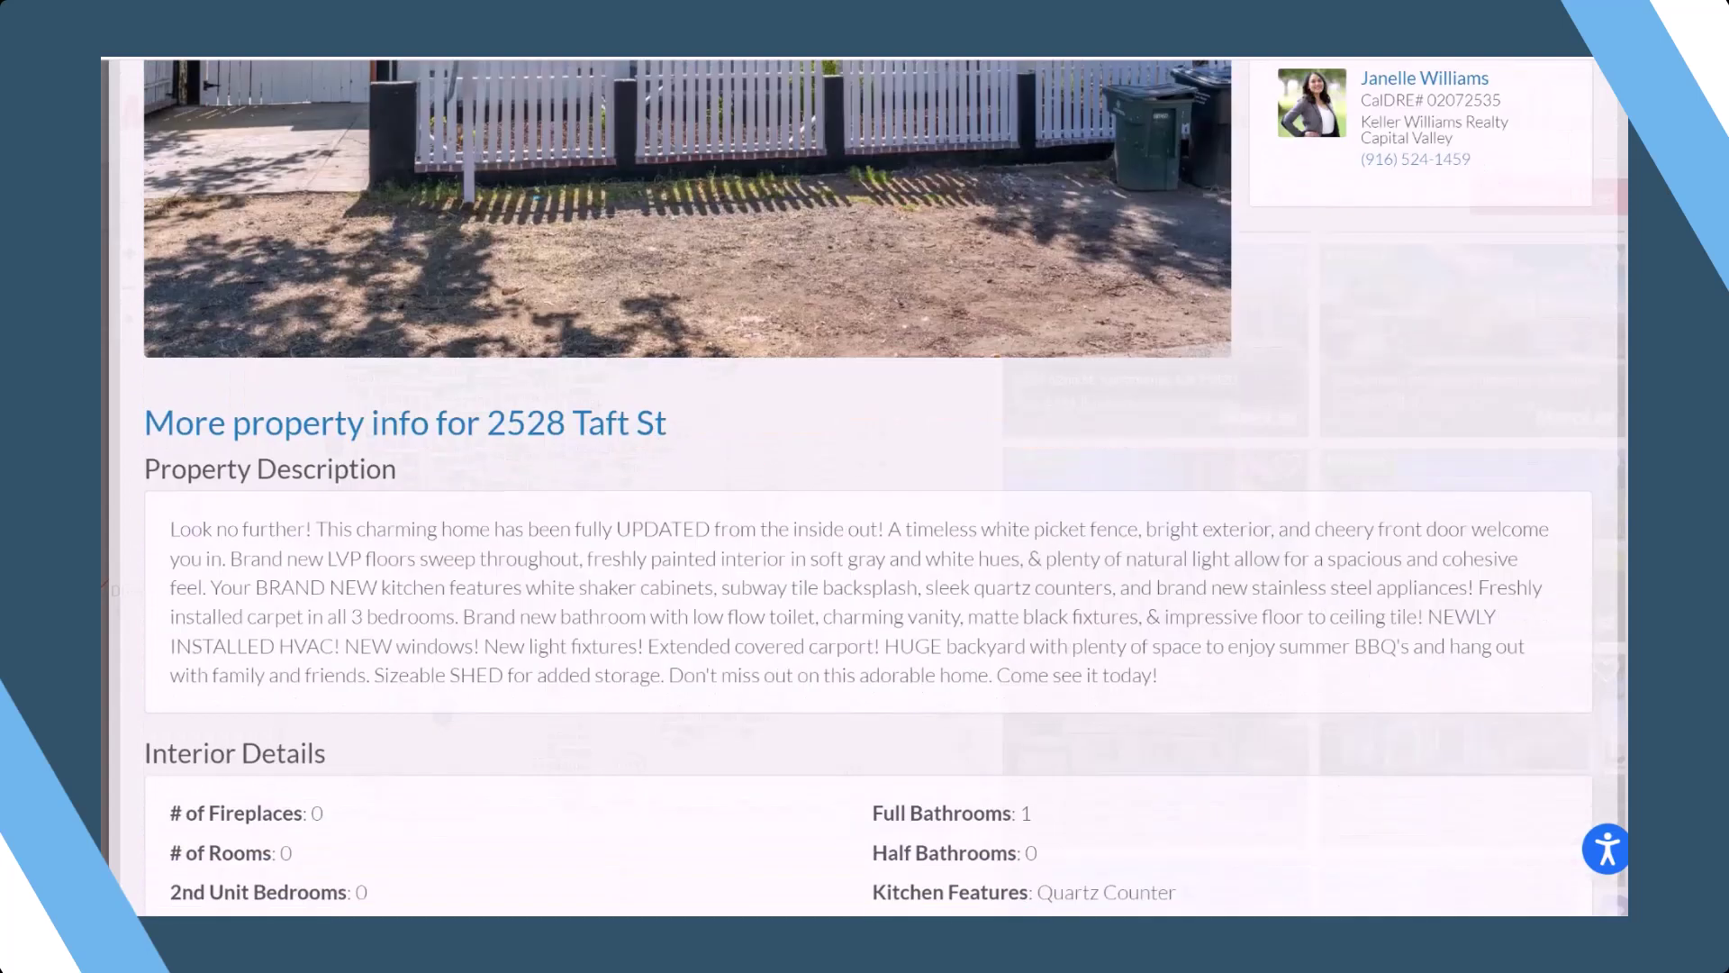
scroll(867, 487, up, 8)
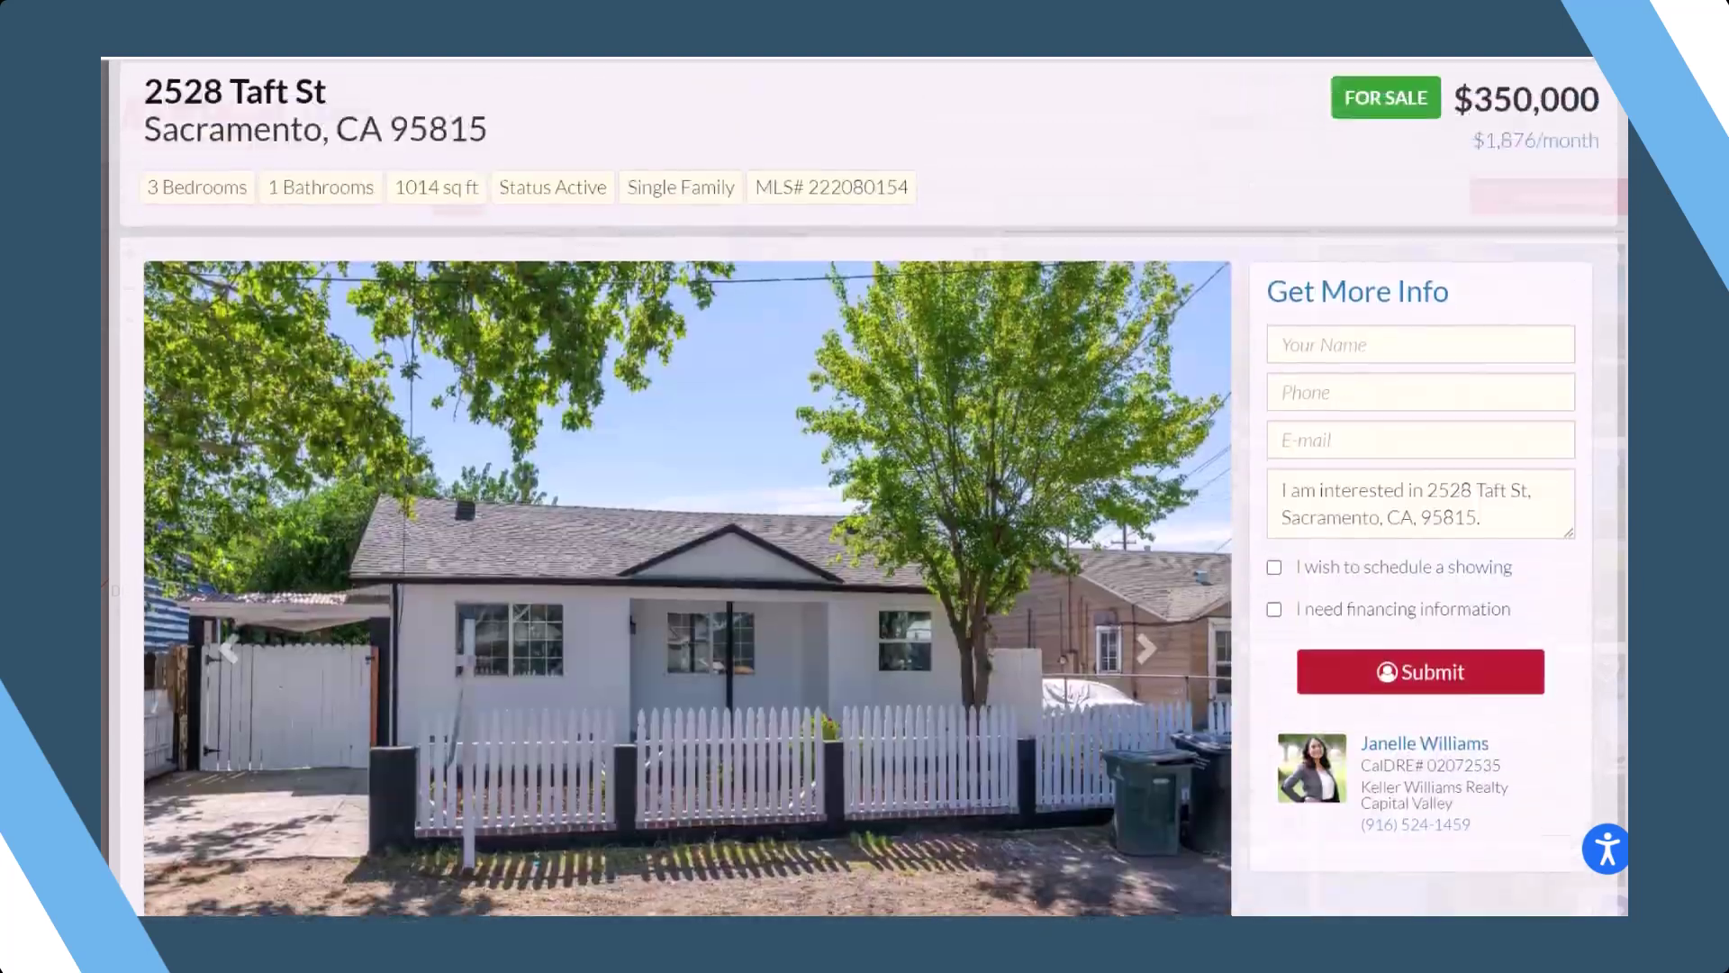
scroll(868, 488, up, 1)
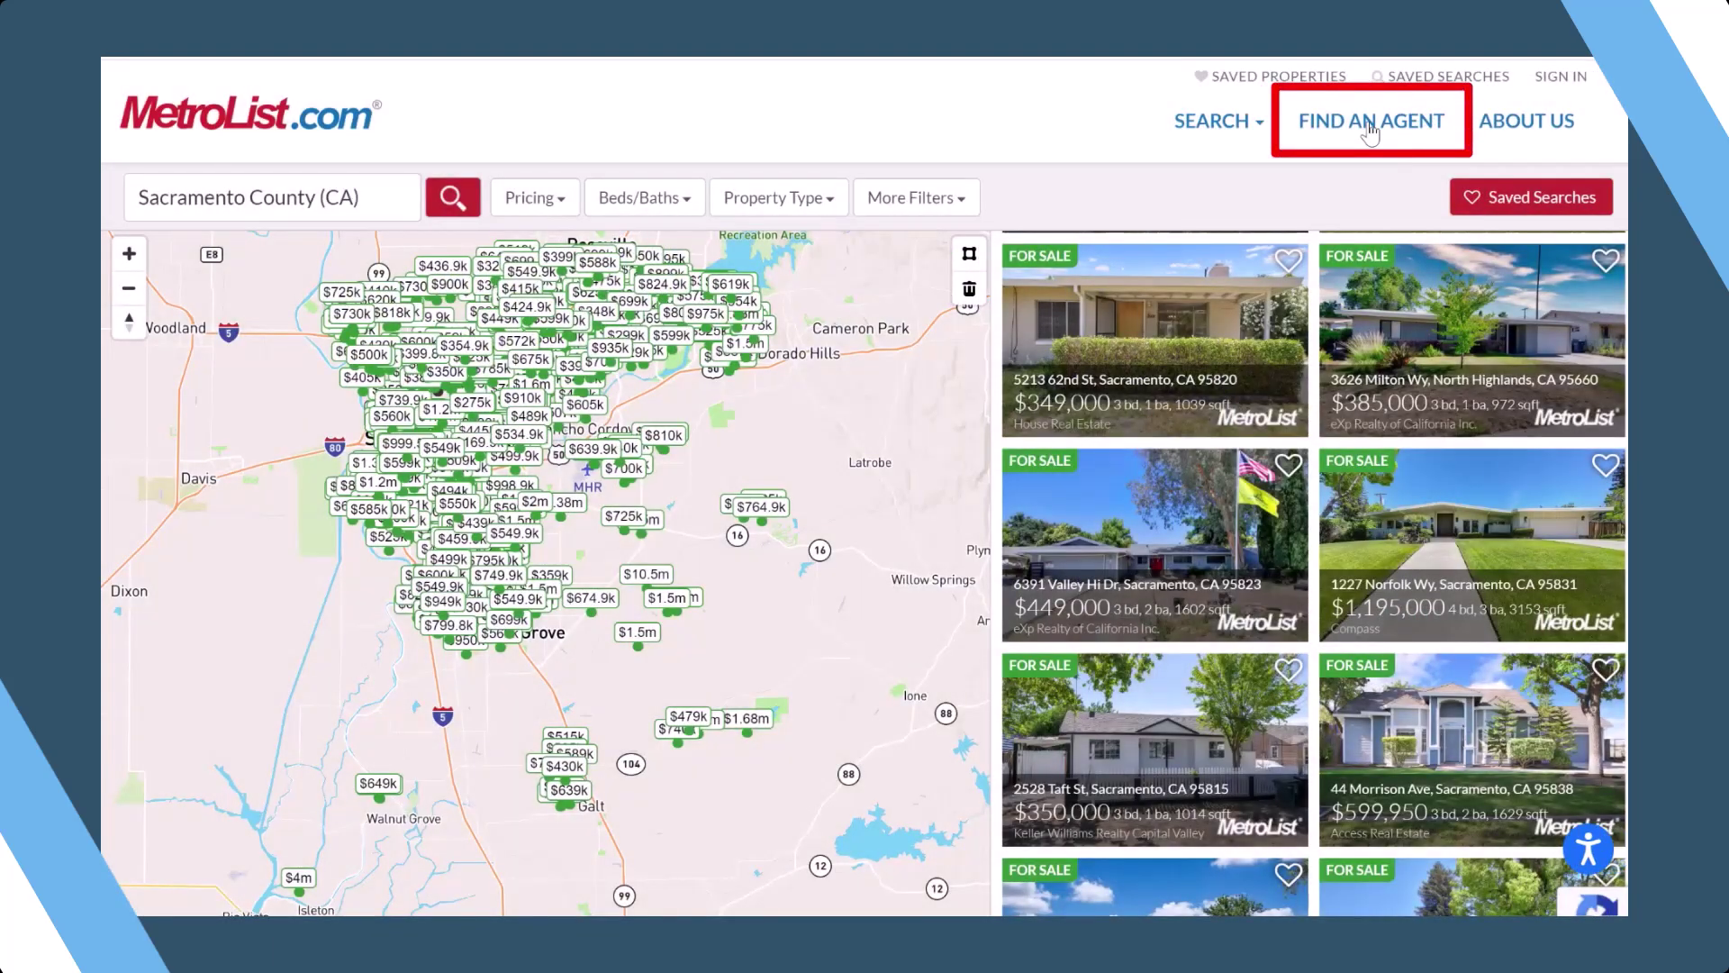
- On Find An Agent, search by the agent's first and last name to get one match
click(1370, 126)
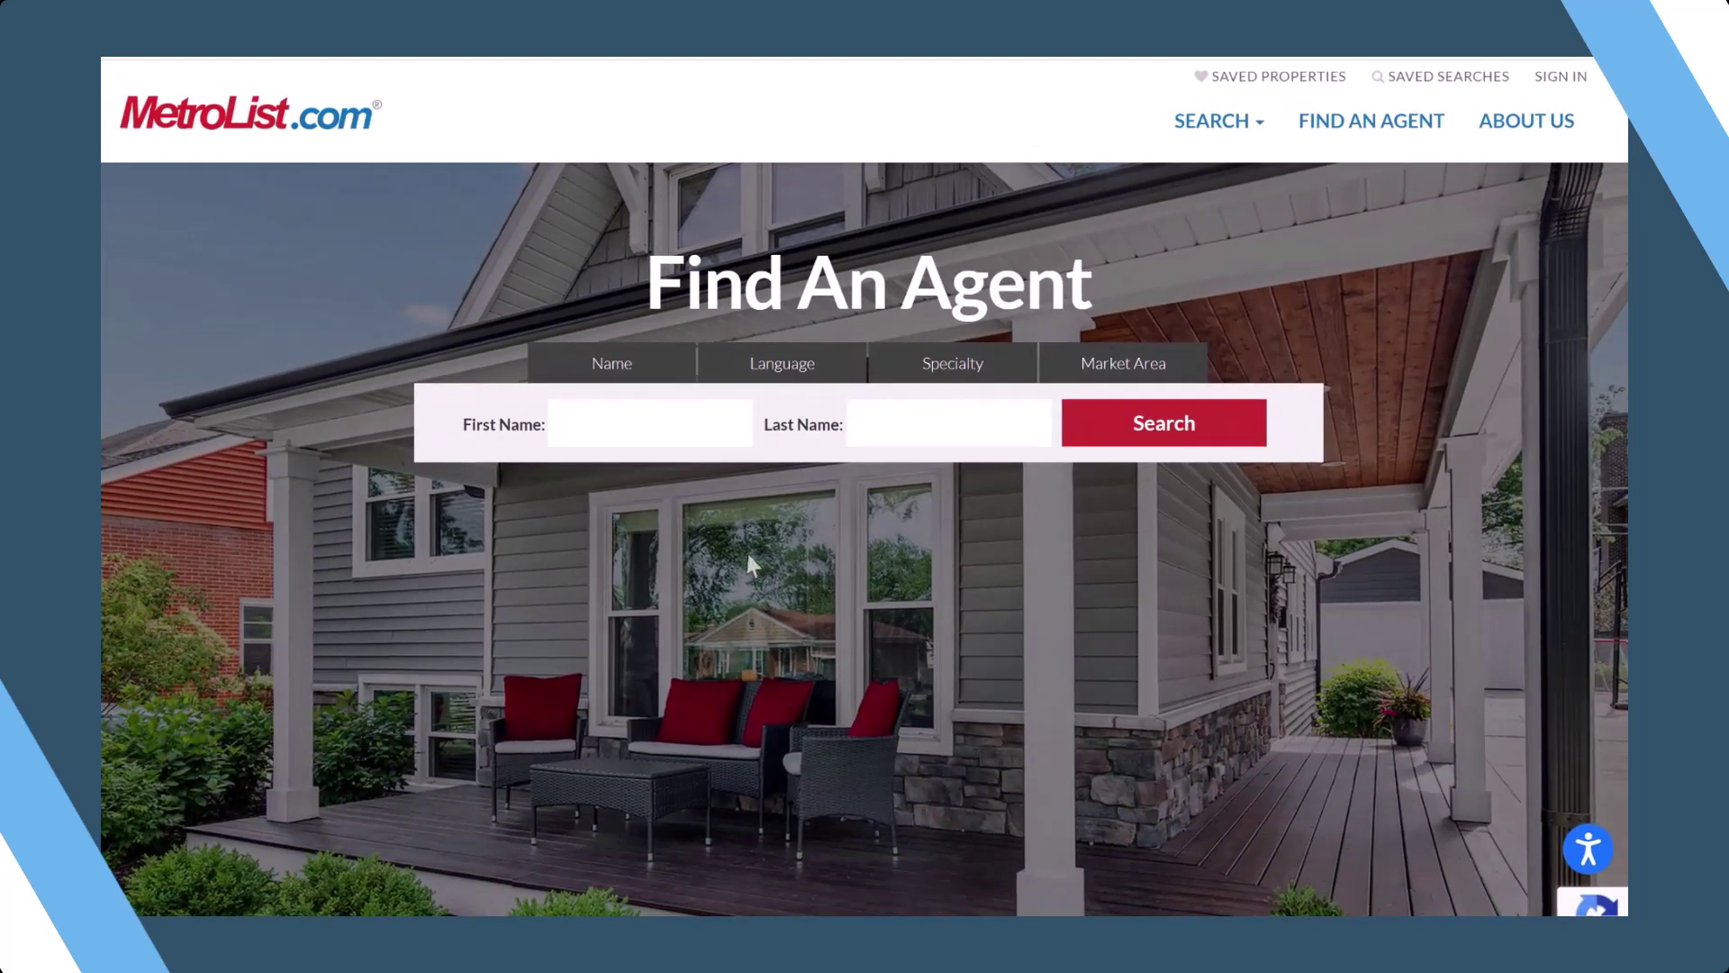
click(632, 424)
text(jan)
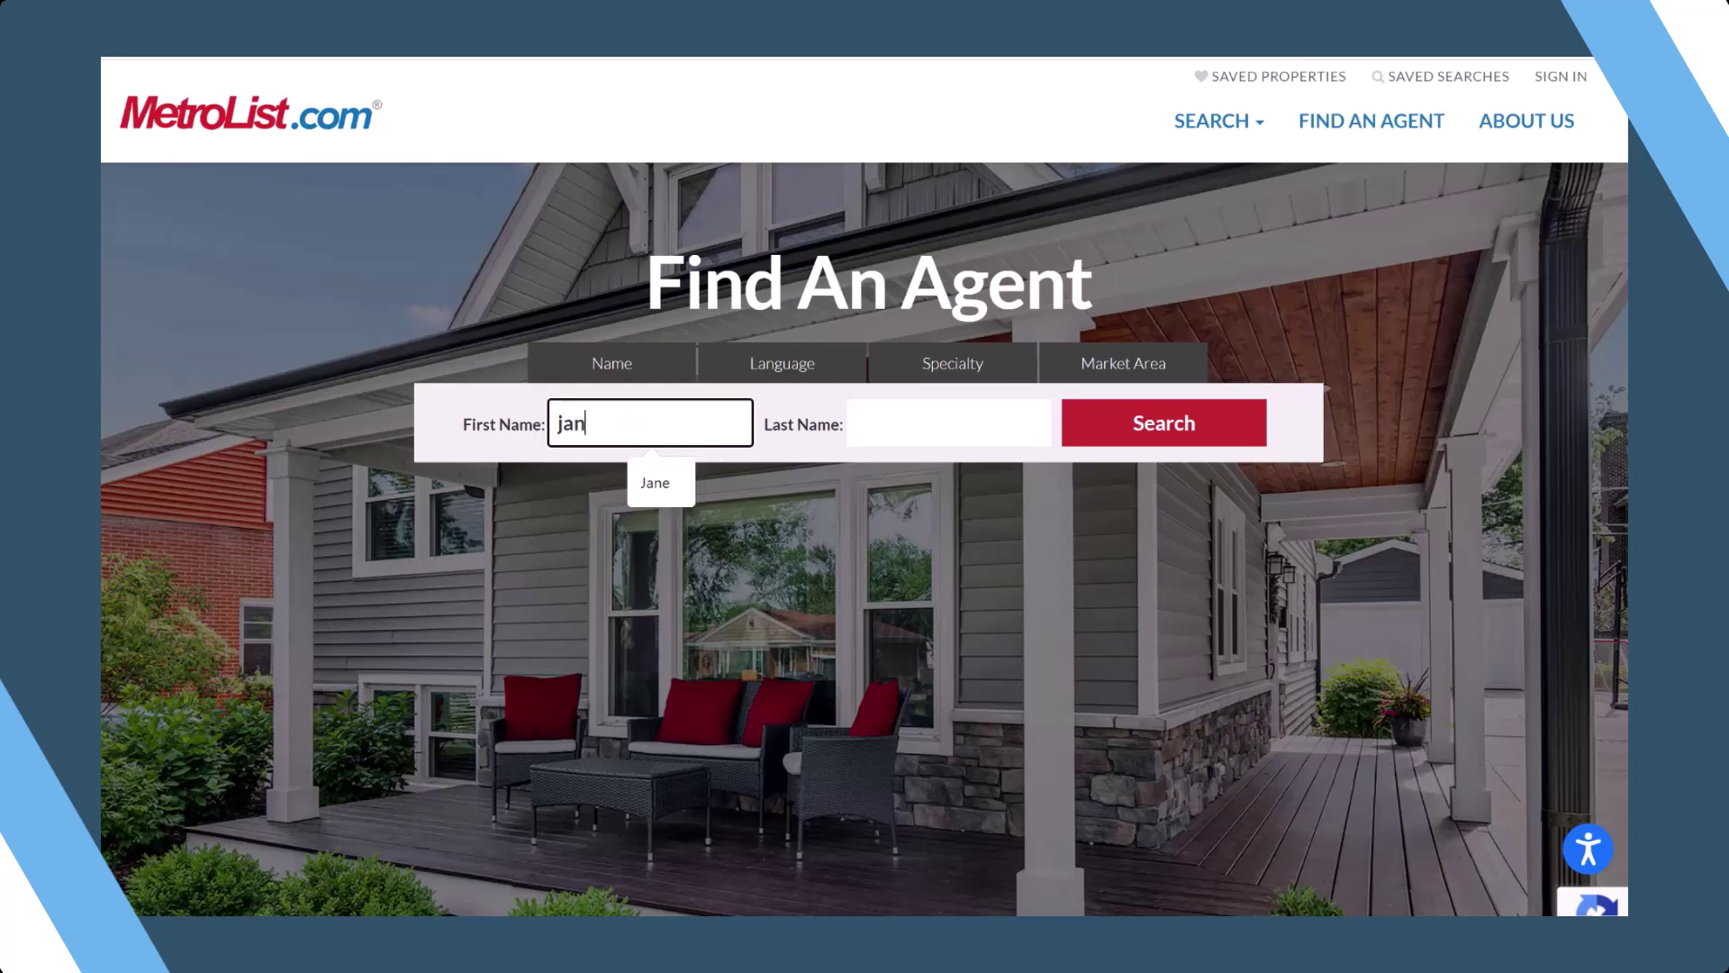
text(e)
key(Tab)
text(smith)
key(Tab)
key(Return)
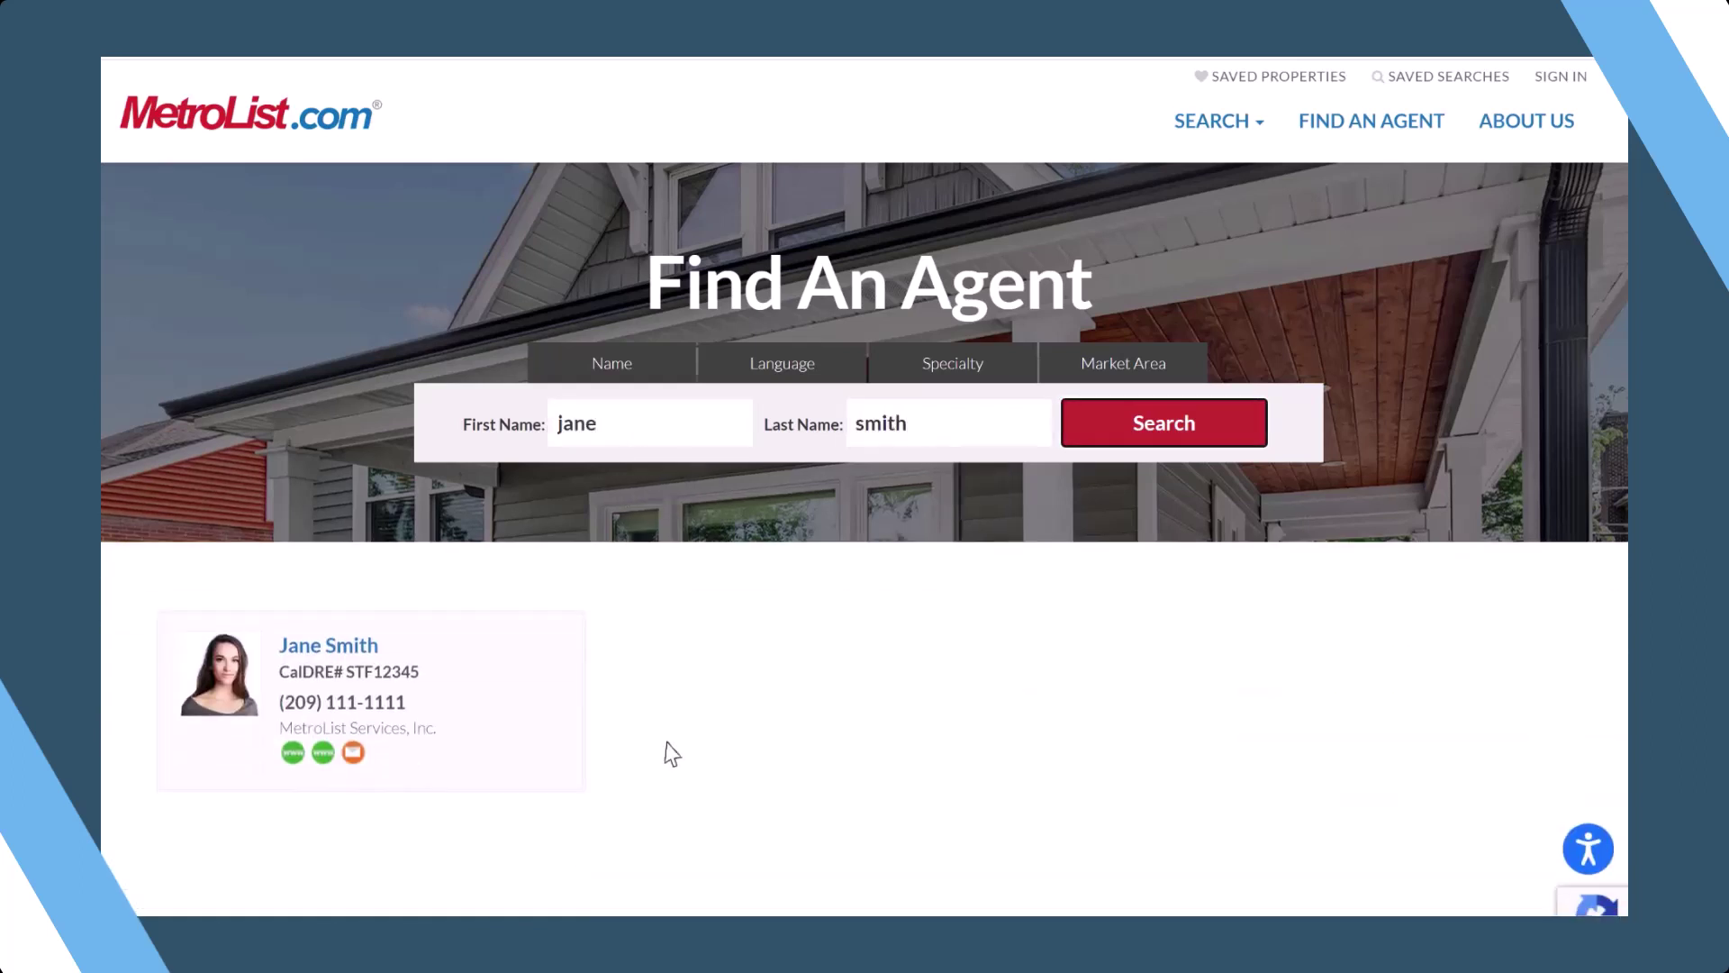
- Open the matching agent's profile page from the search results
click(351, 651)
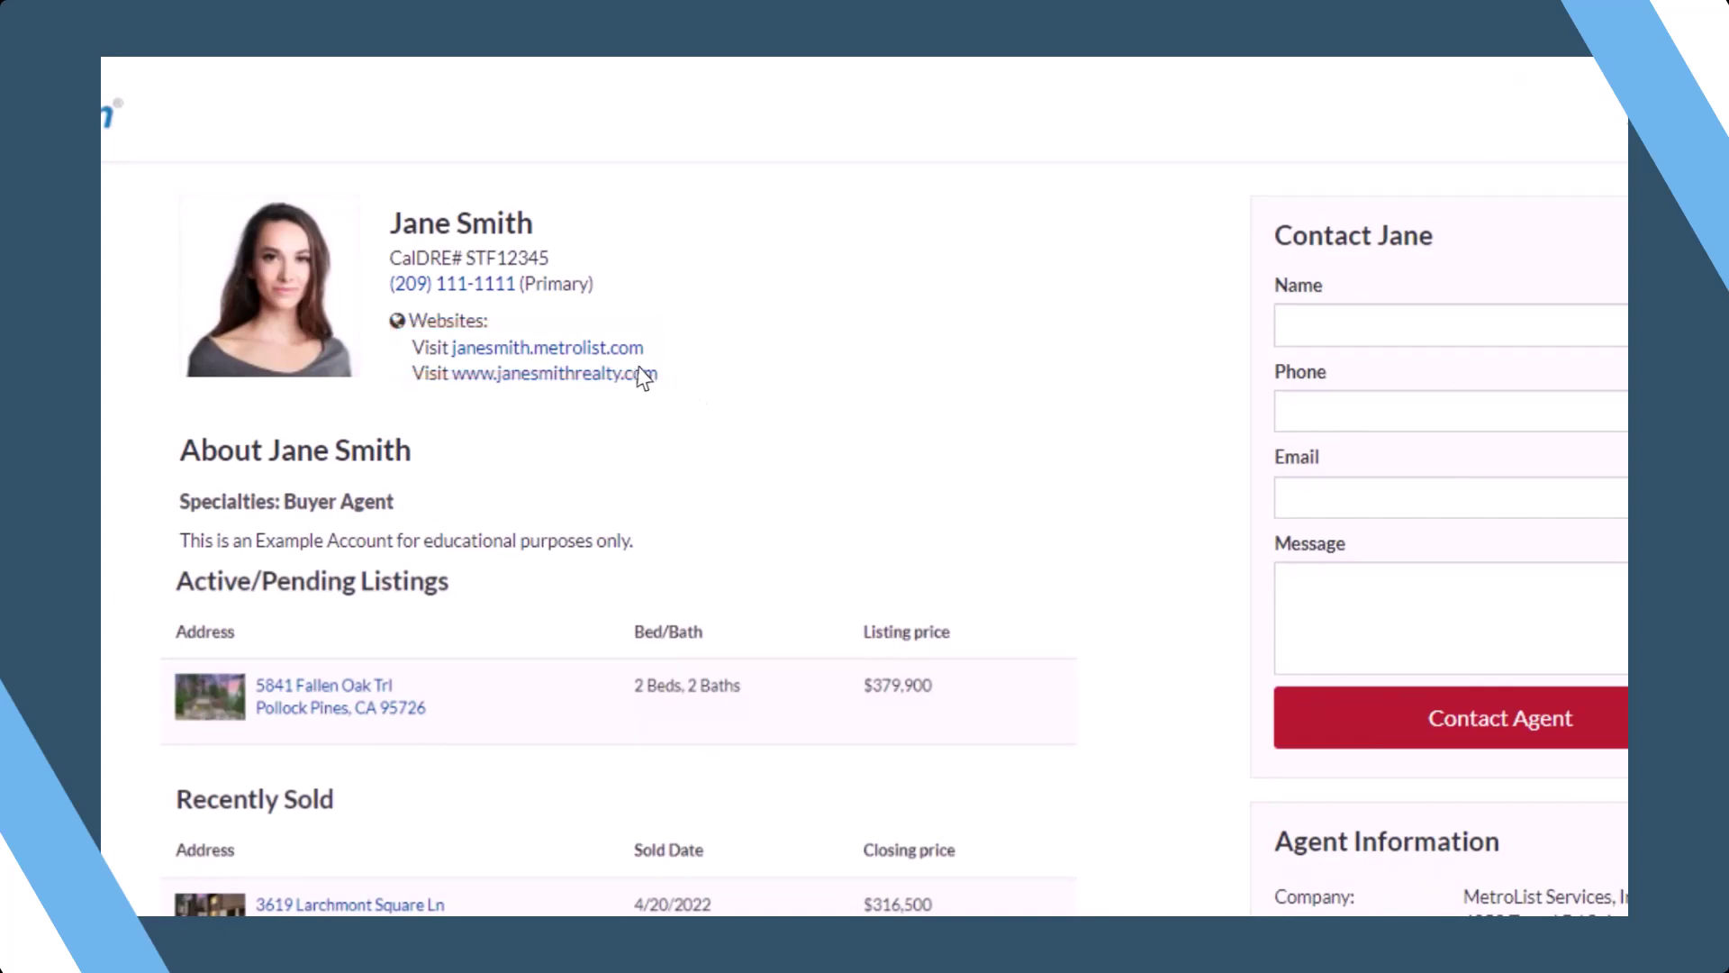
- Follow the agent's metrolist.com website link to their branded 'Your Journey Starts Here' home page
click(598, 351)
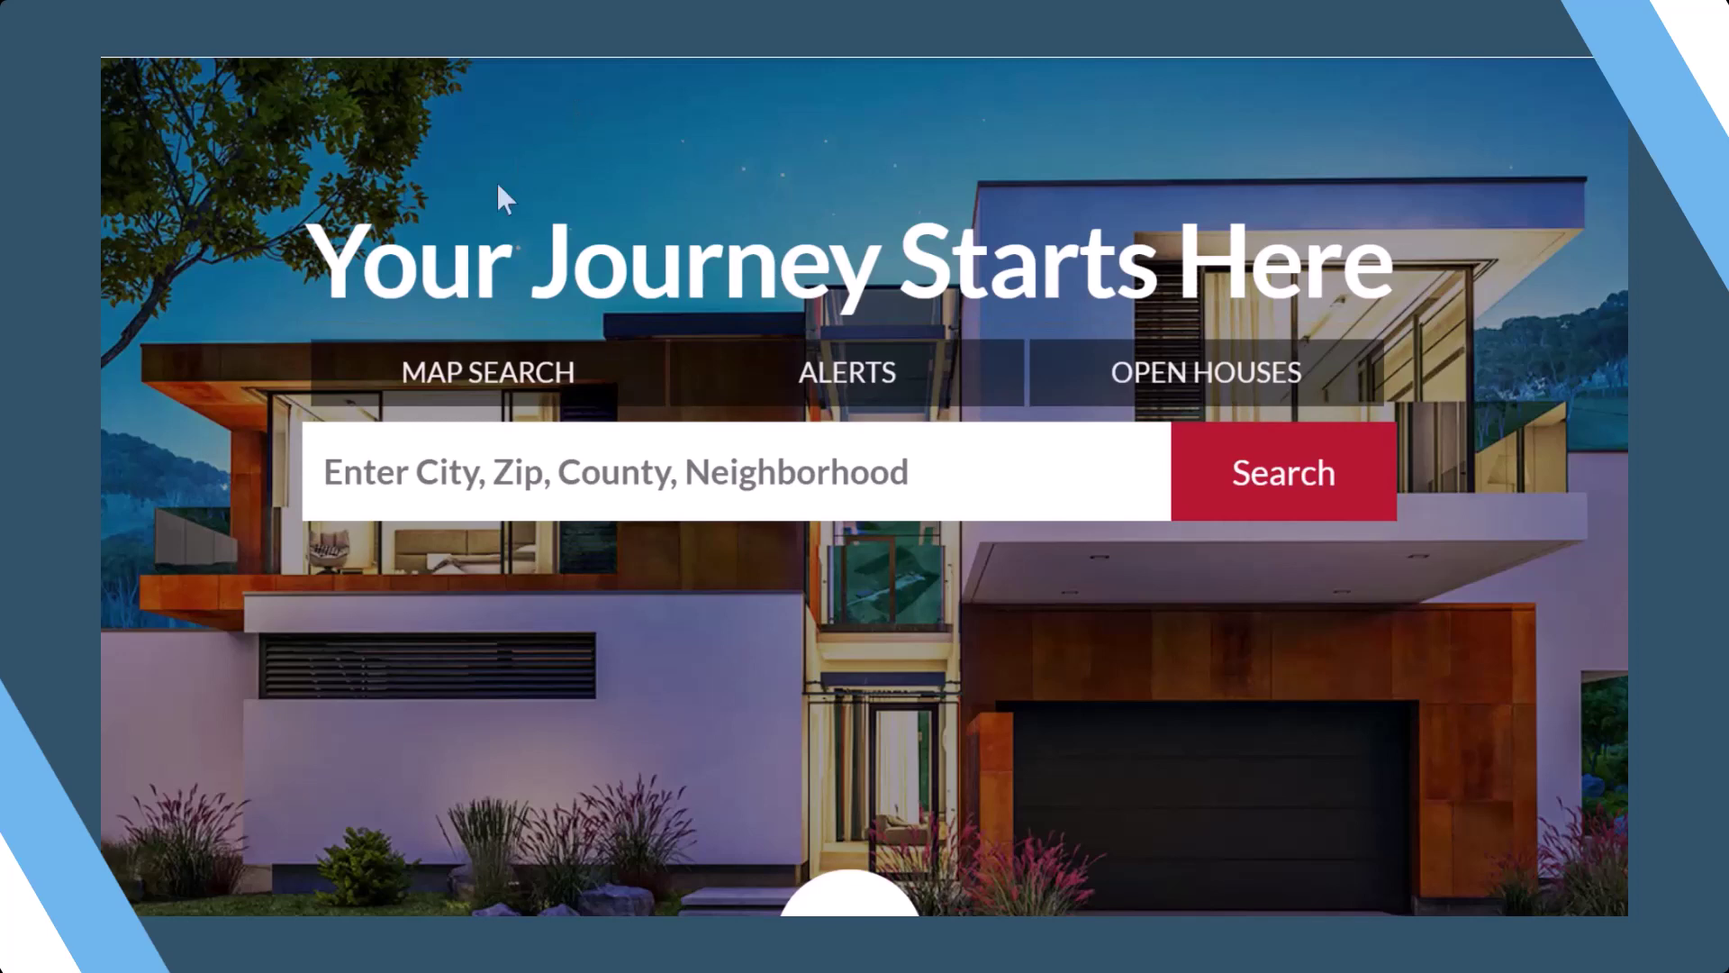
click(455, 374)
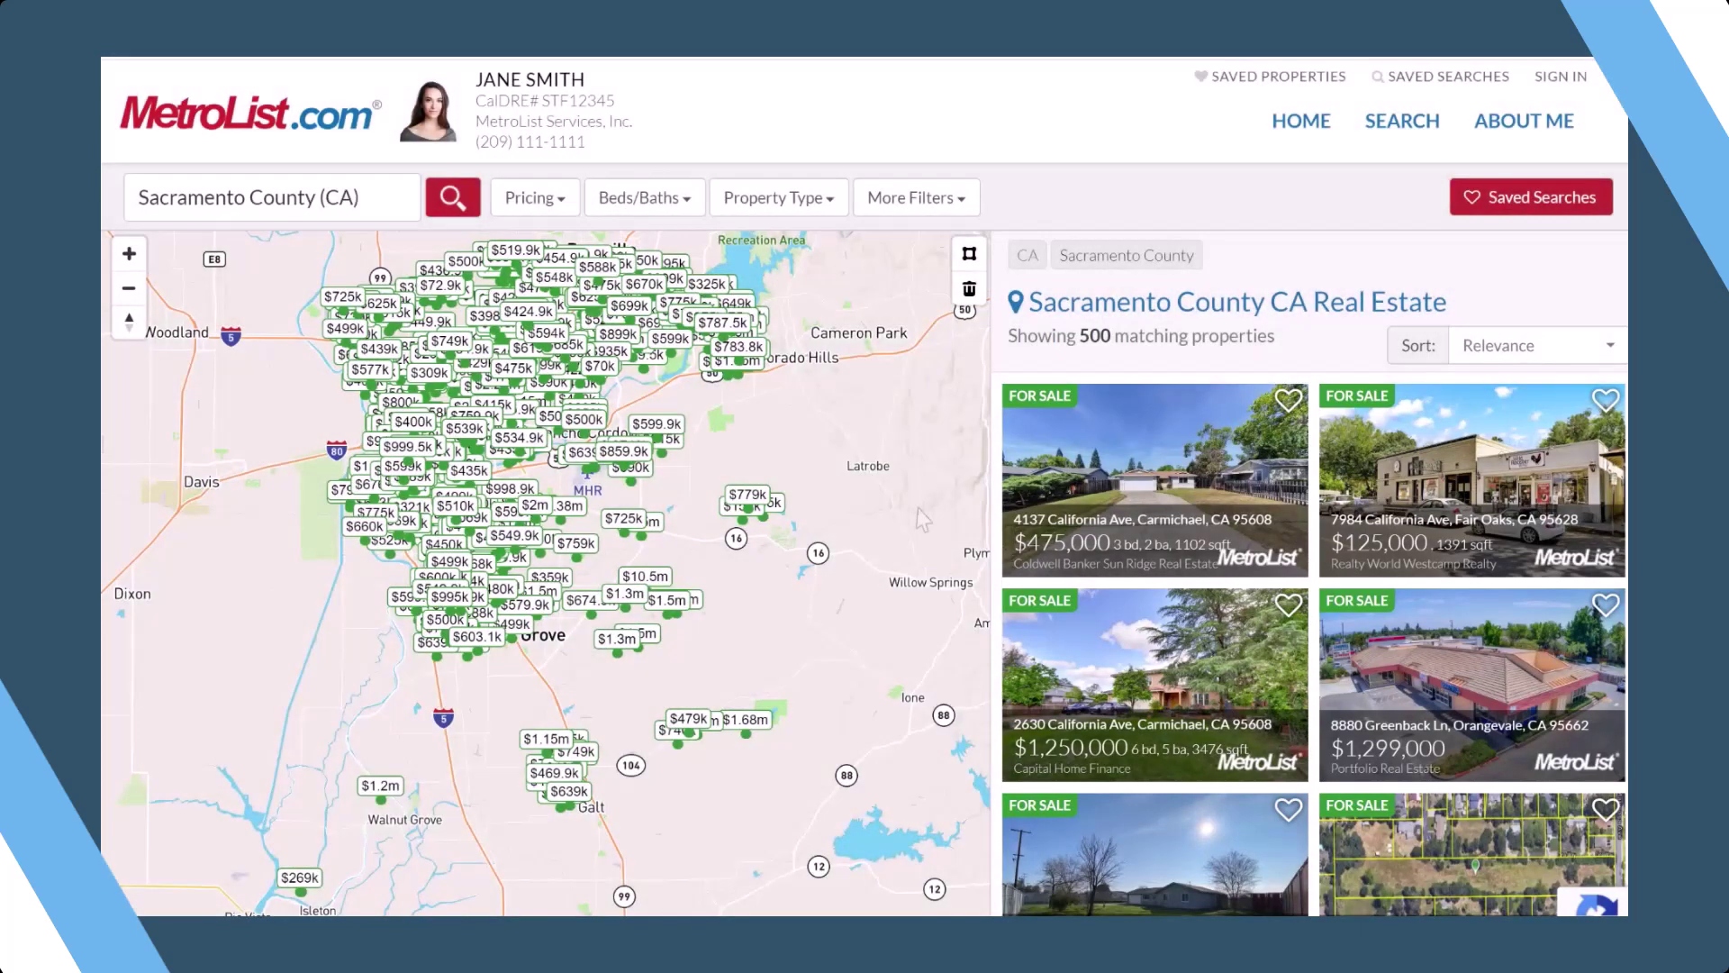
mouse_move(1135, 506)
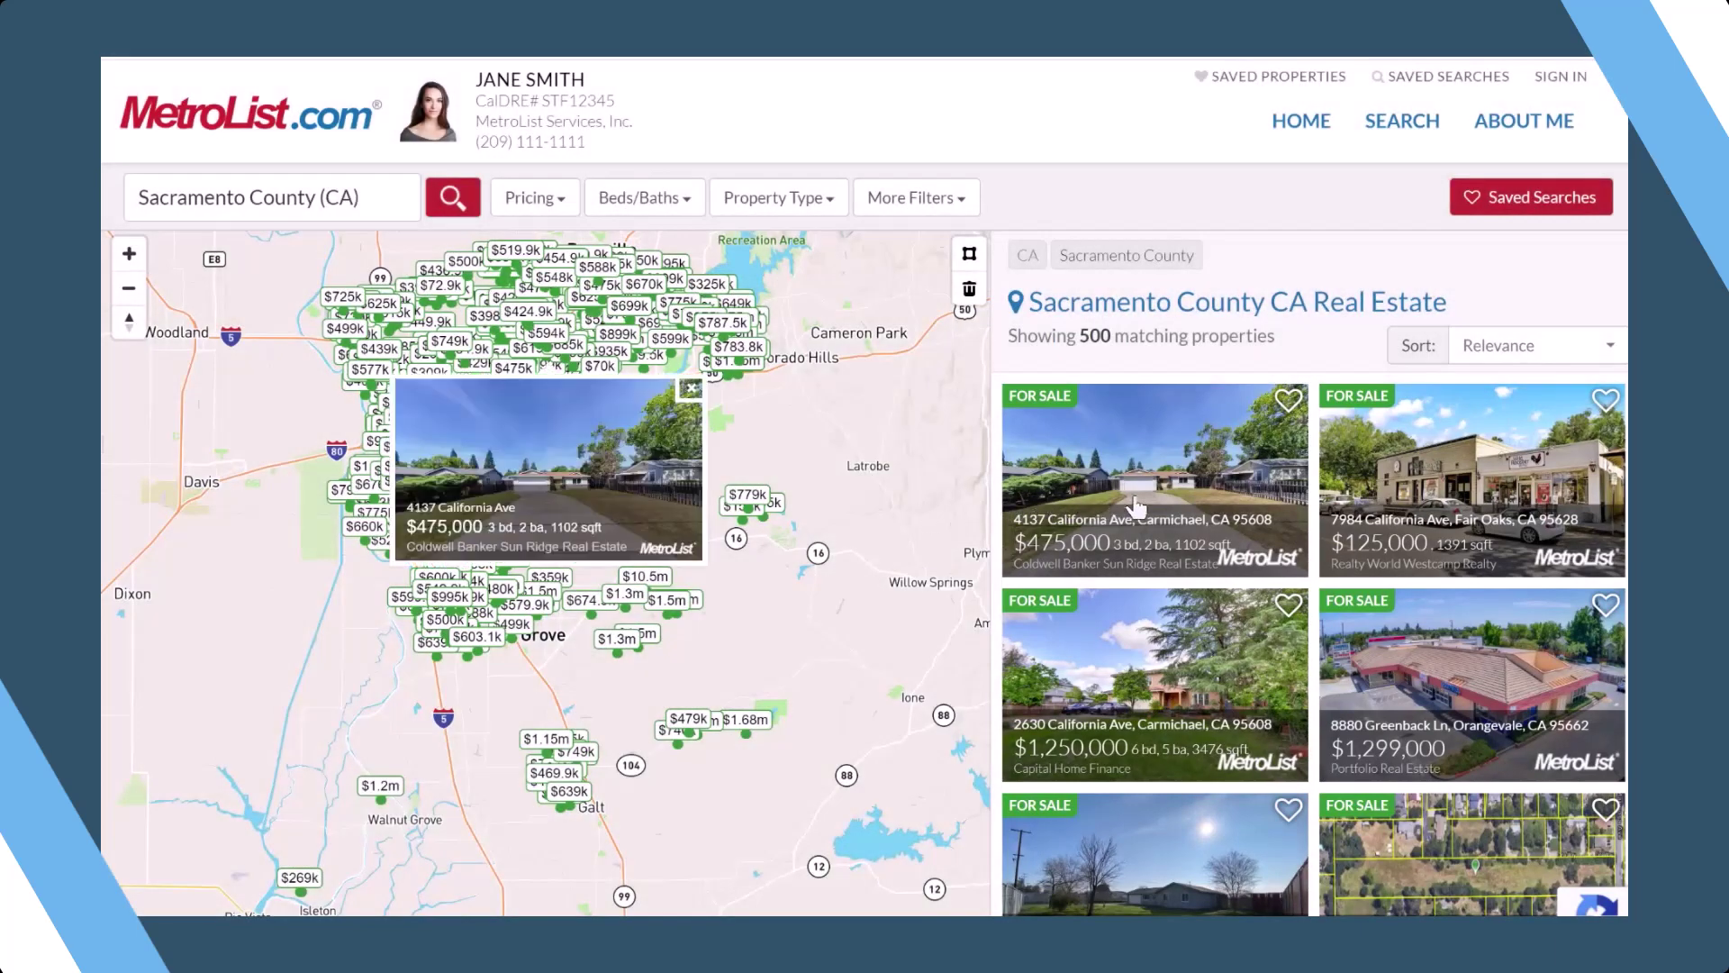
click(1164, 505)
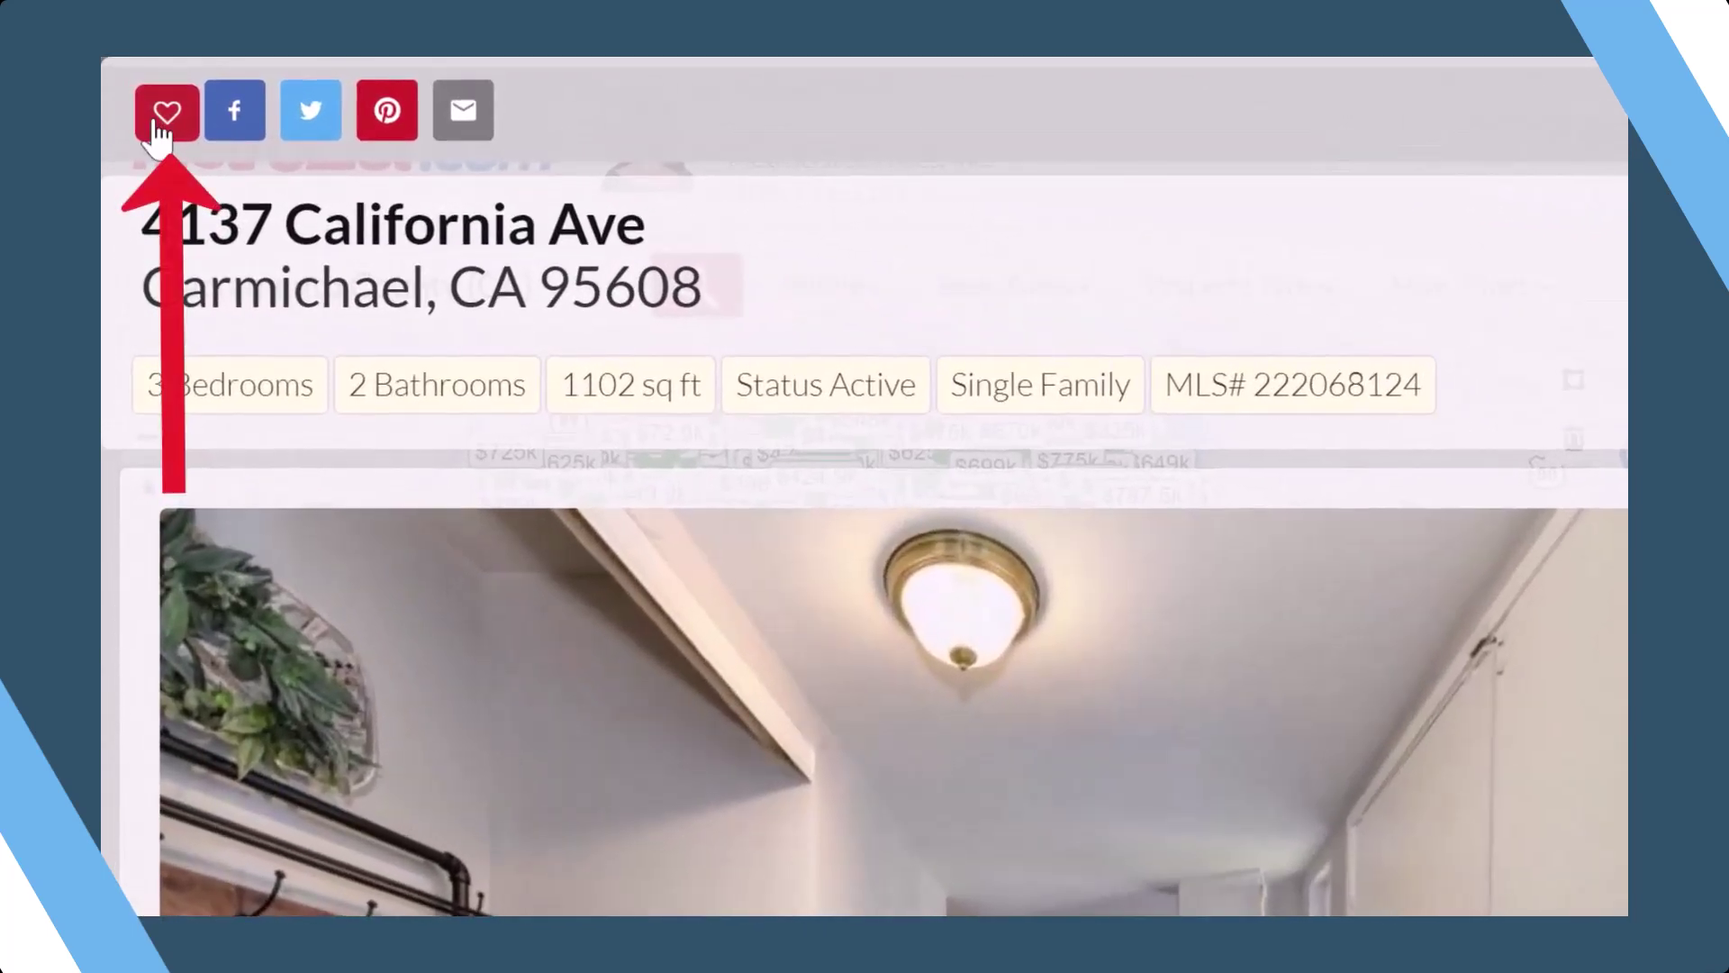
- From the listing's favourite prompt, sign in using the saved account e-mail and password
click(162, 118)
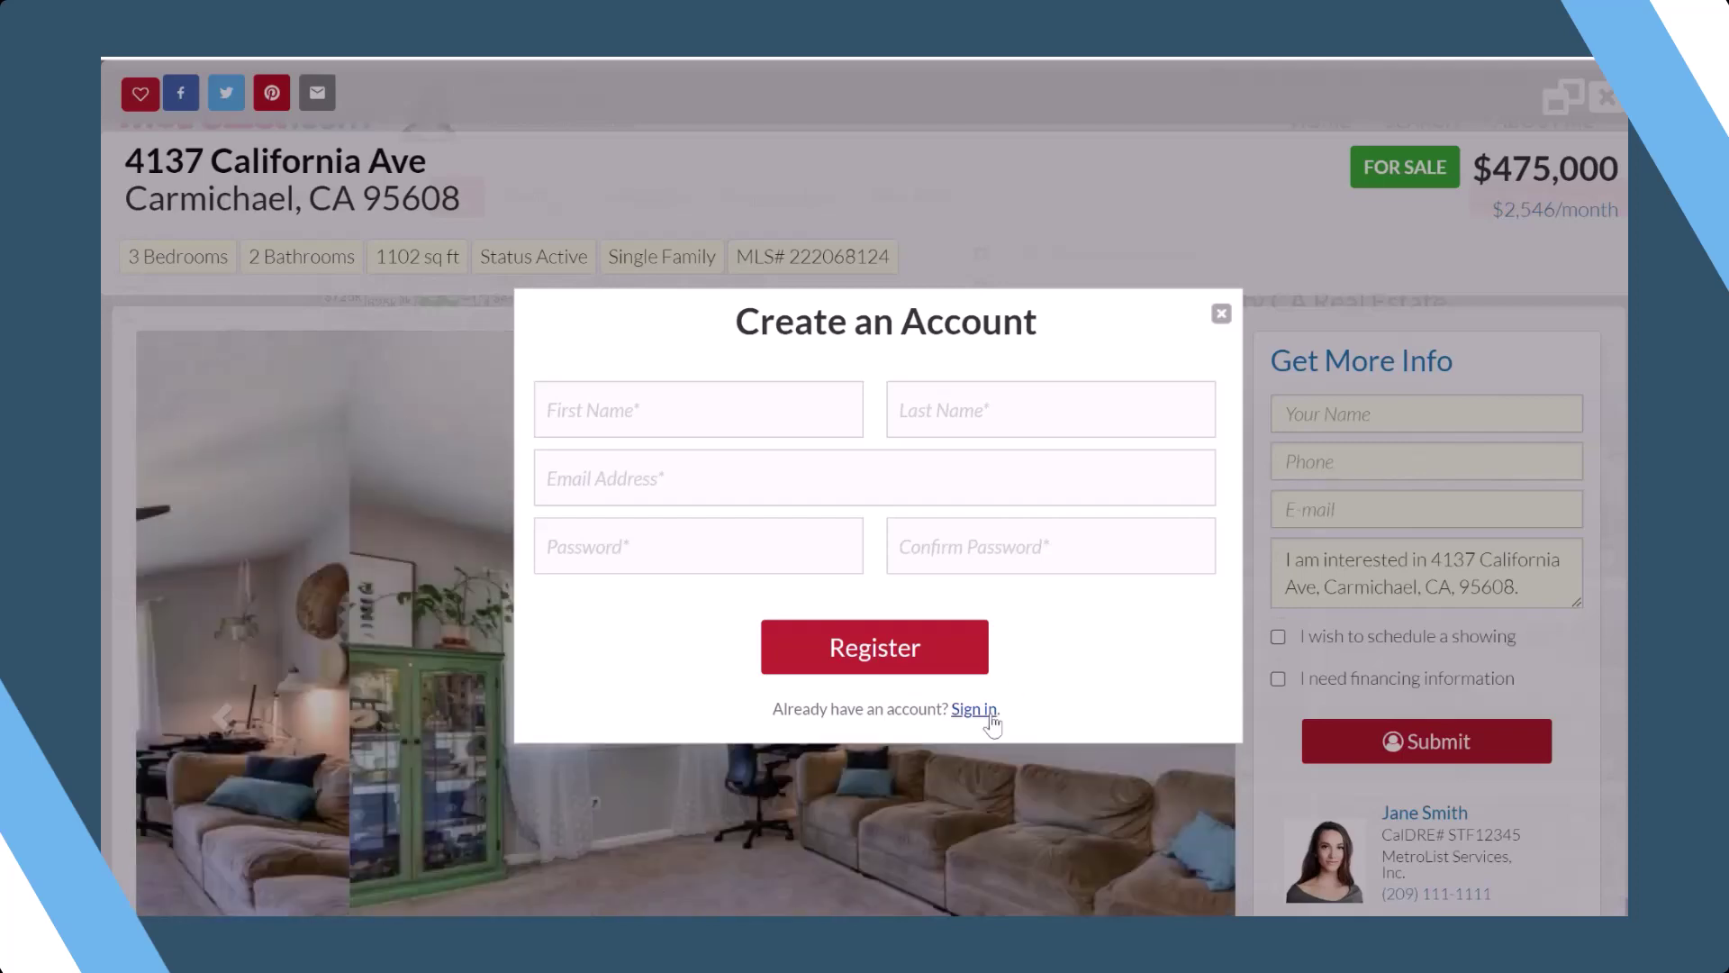
click(986, 711)
click(850, 435)
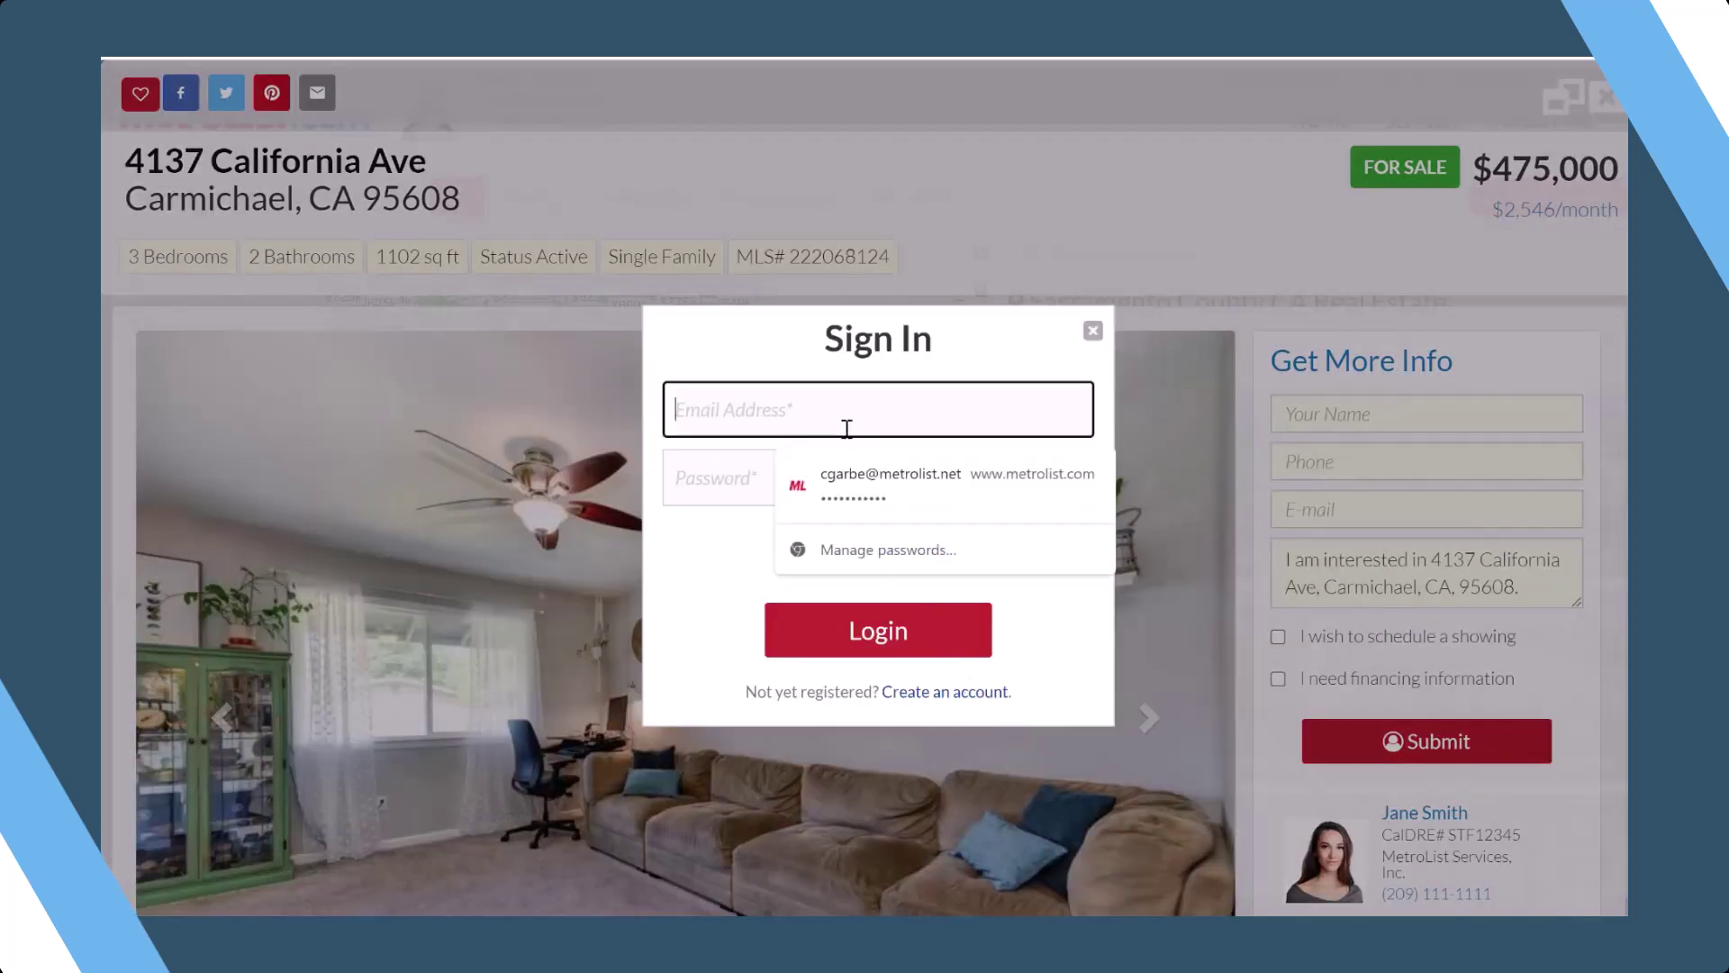
click(858, 469)
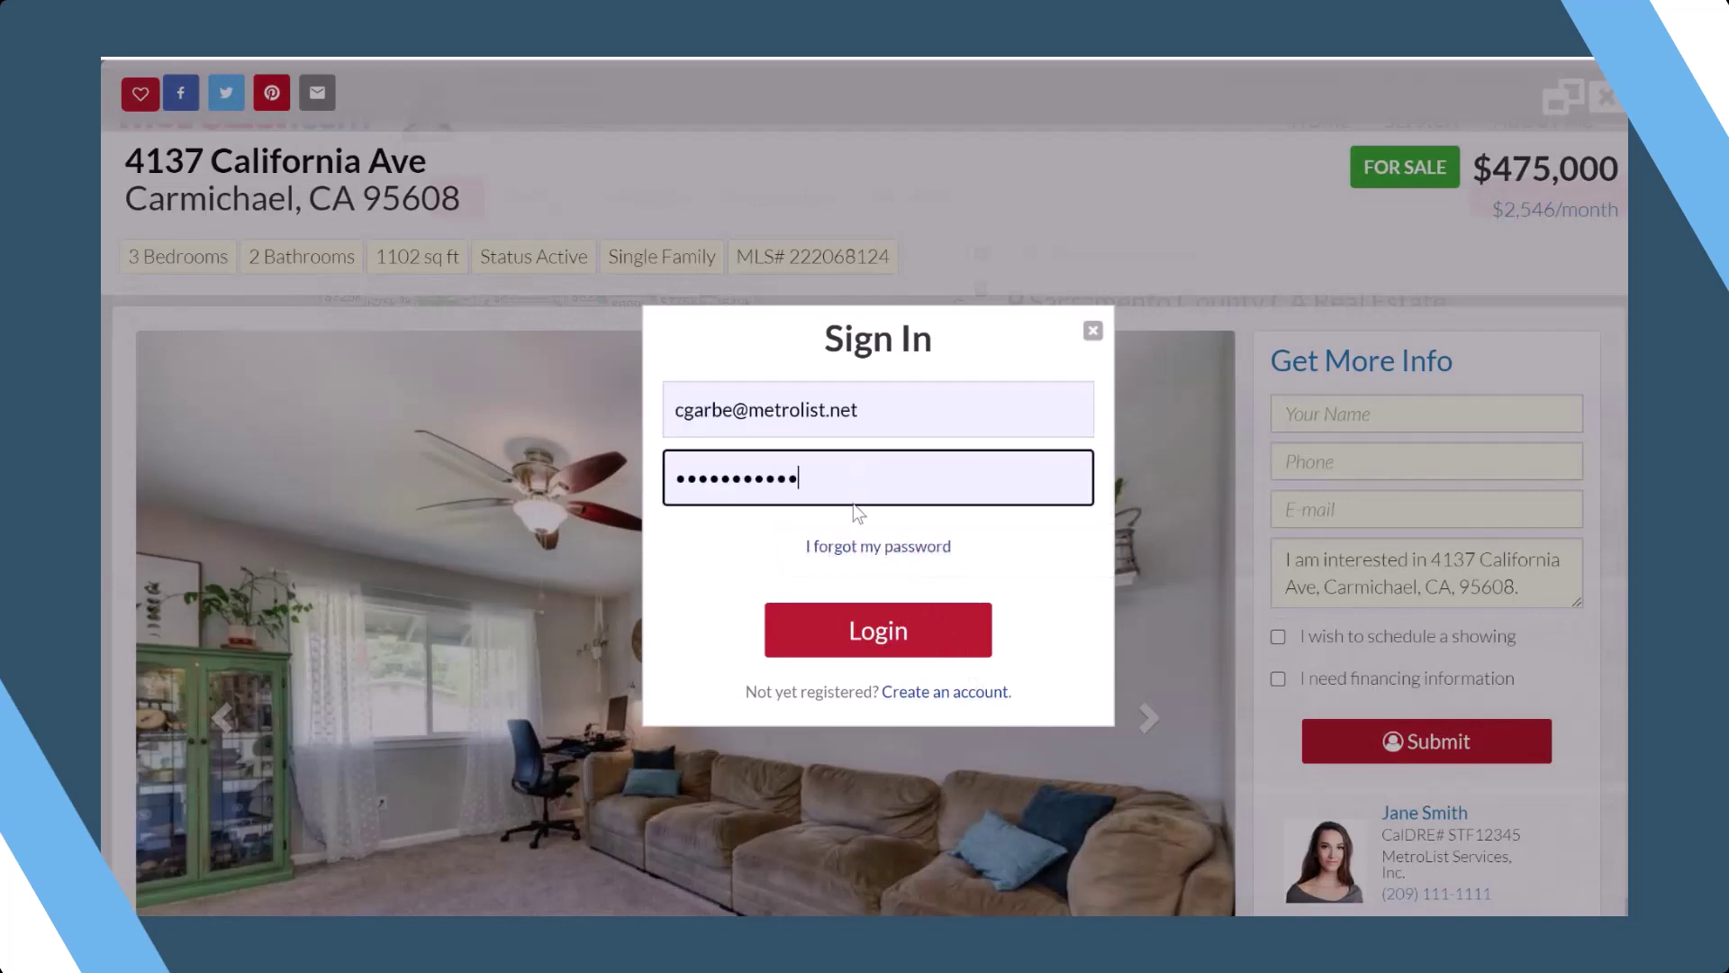
click(844, 631)
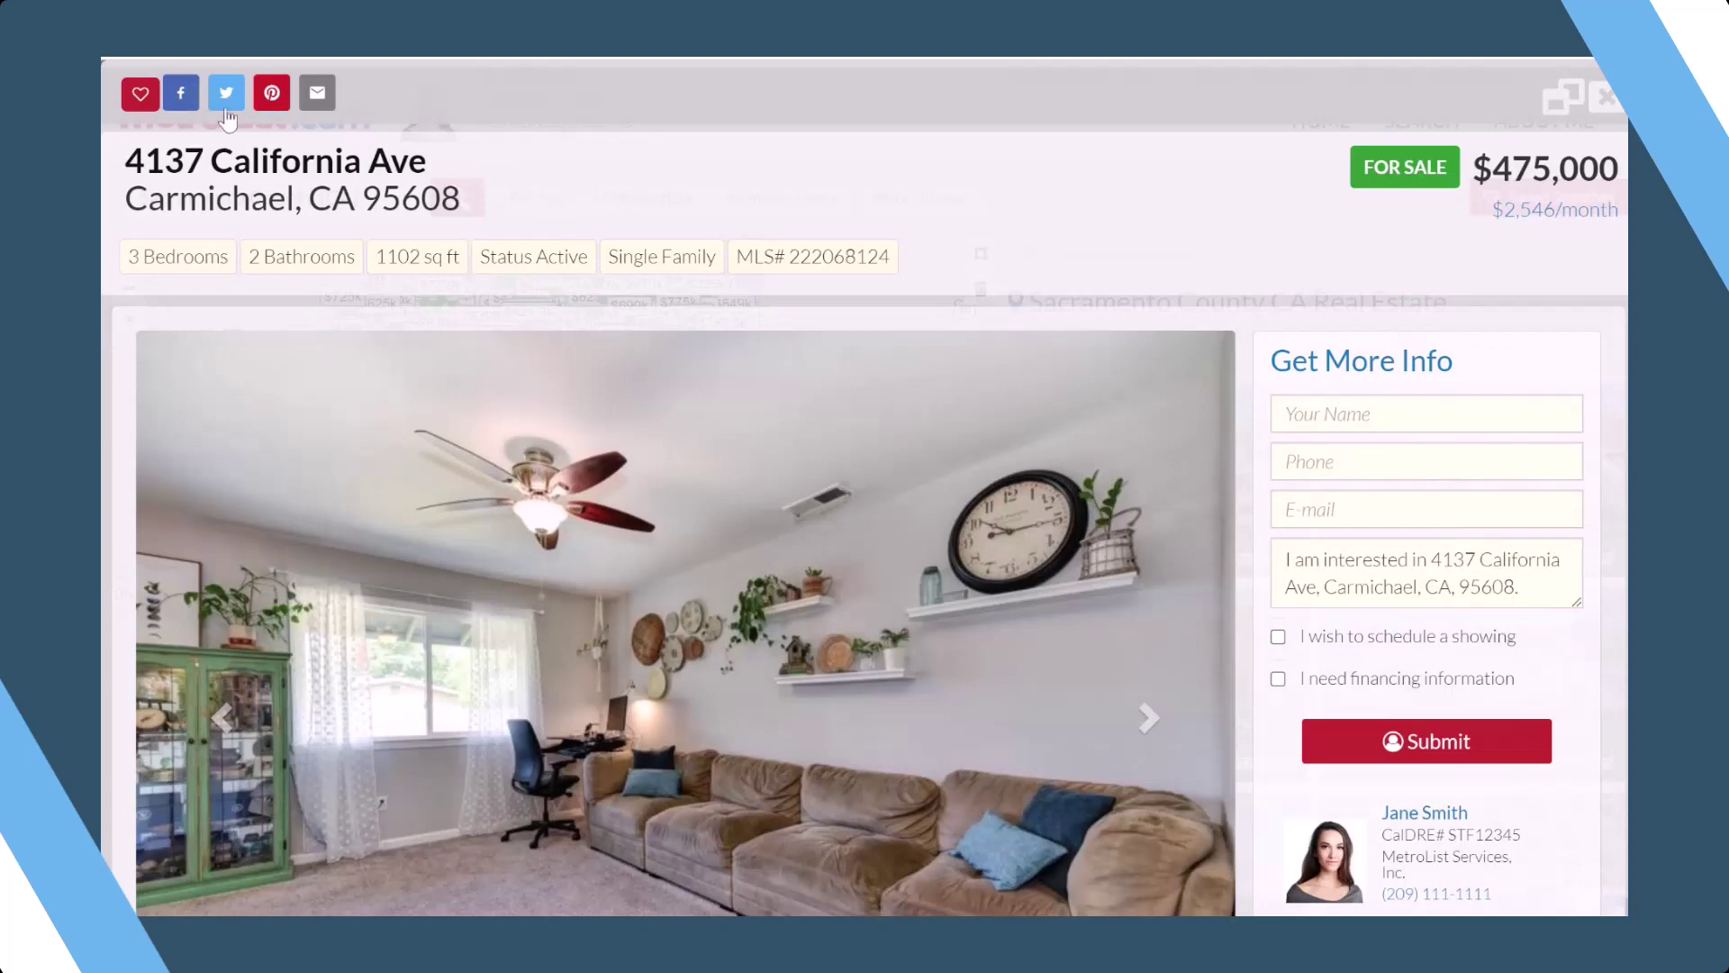
- Save the listing and fill Get More Info with the contact's name, phone and e-mail
click(140, 95)
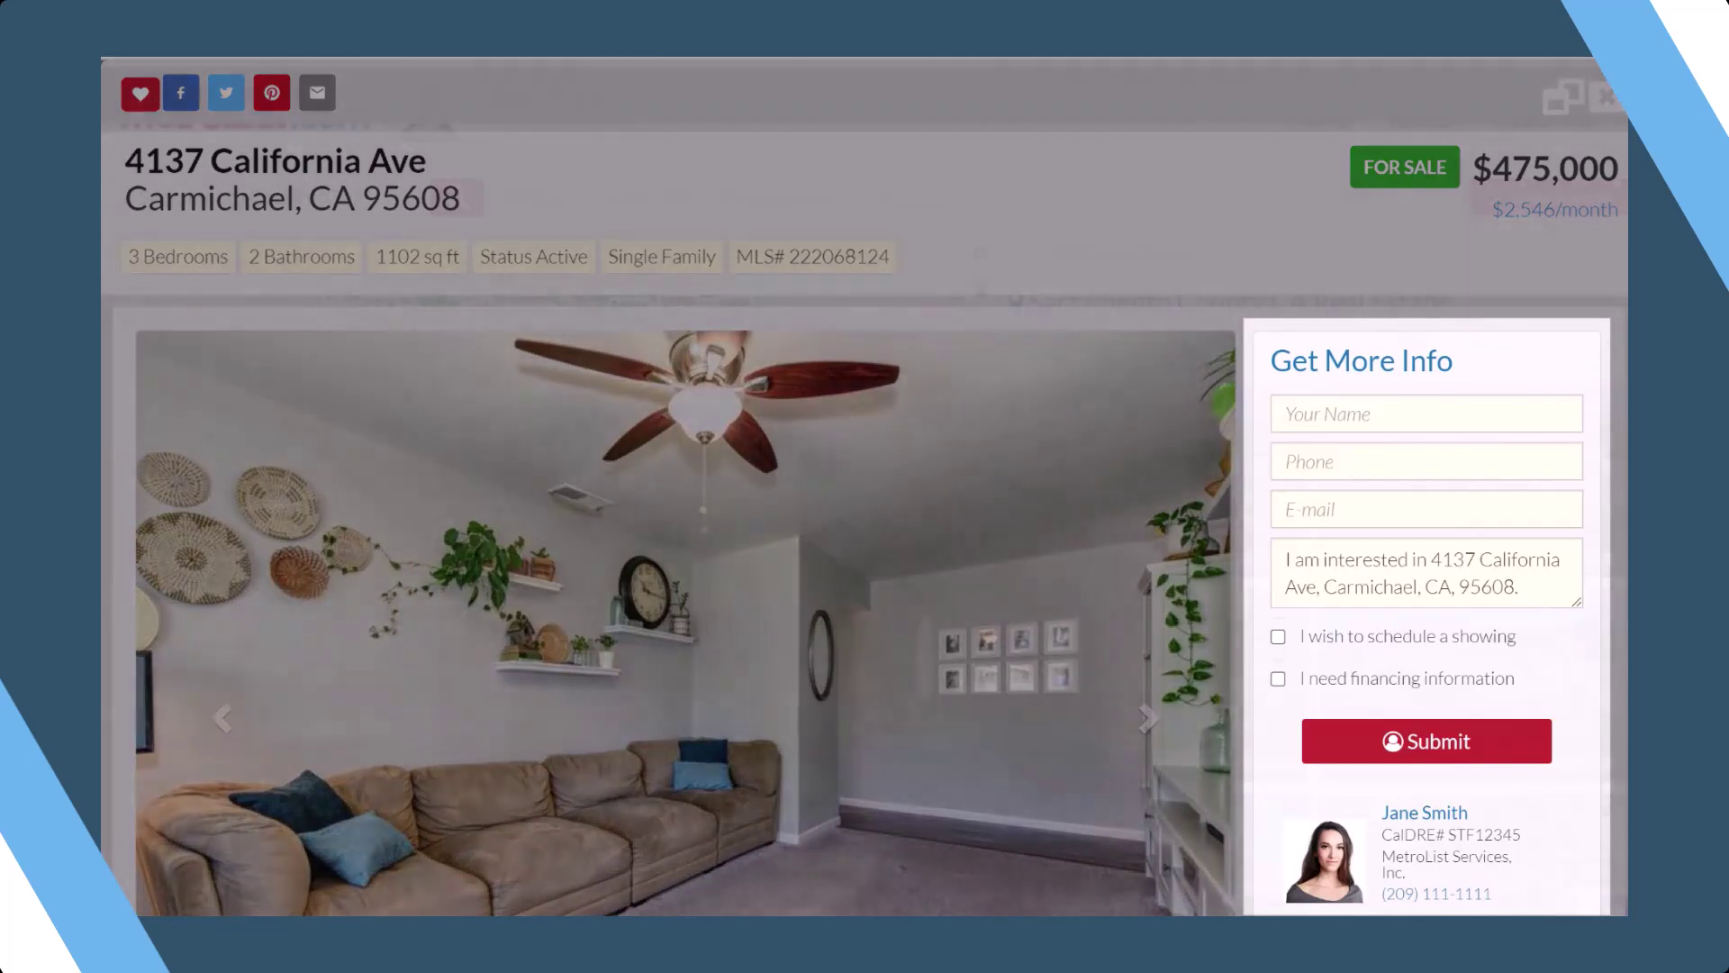
click(1427, 413)
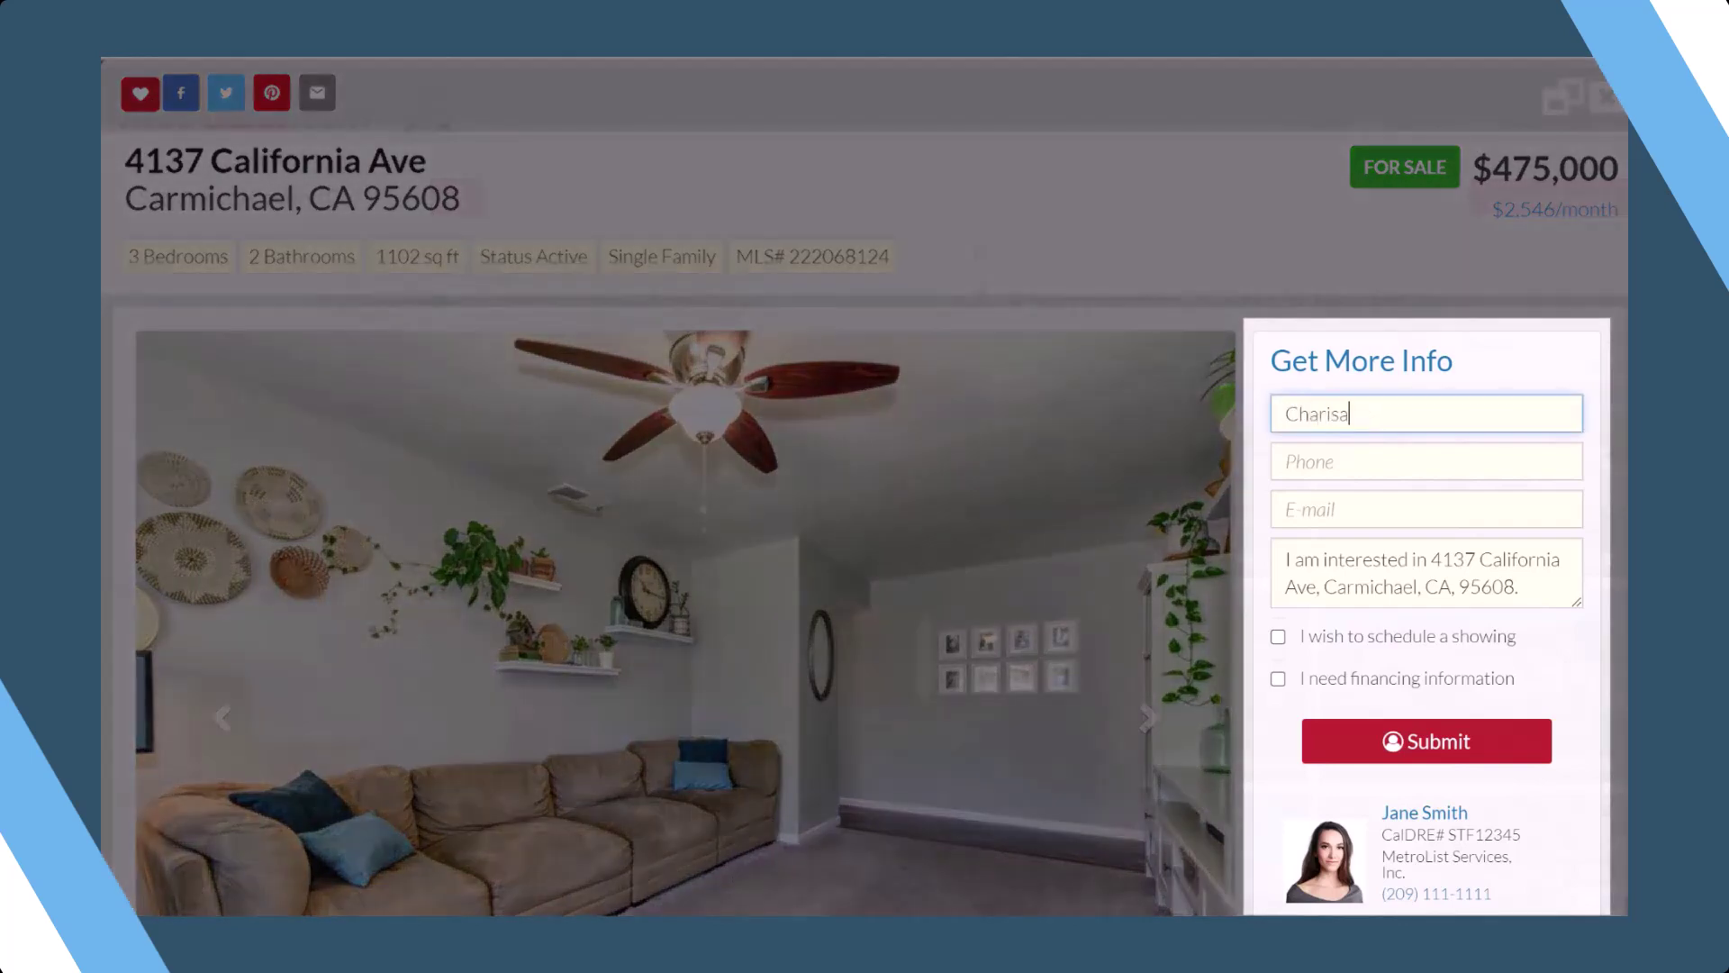
key(Tab)
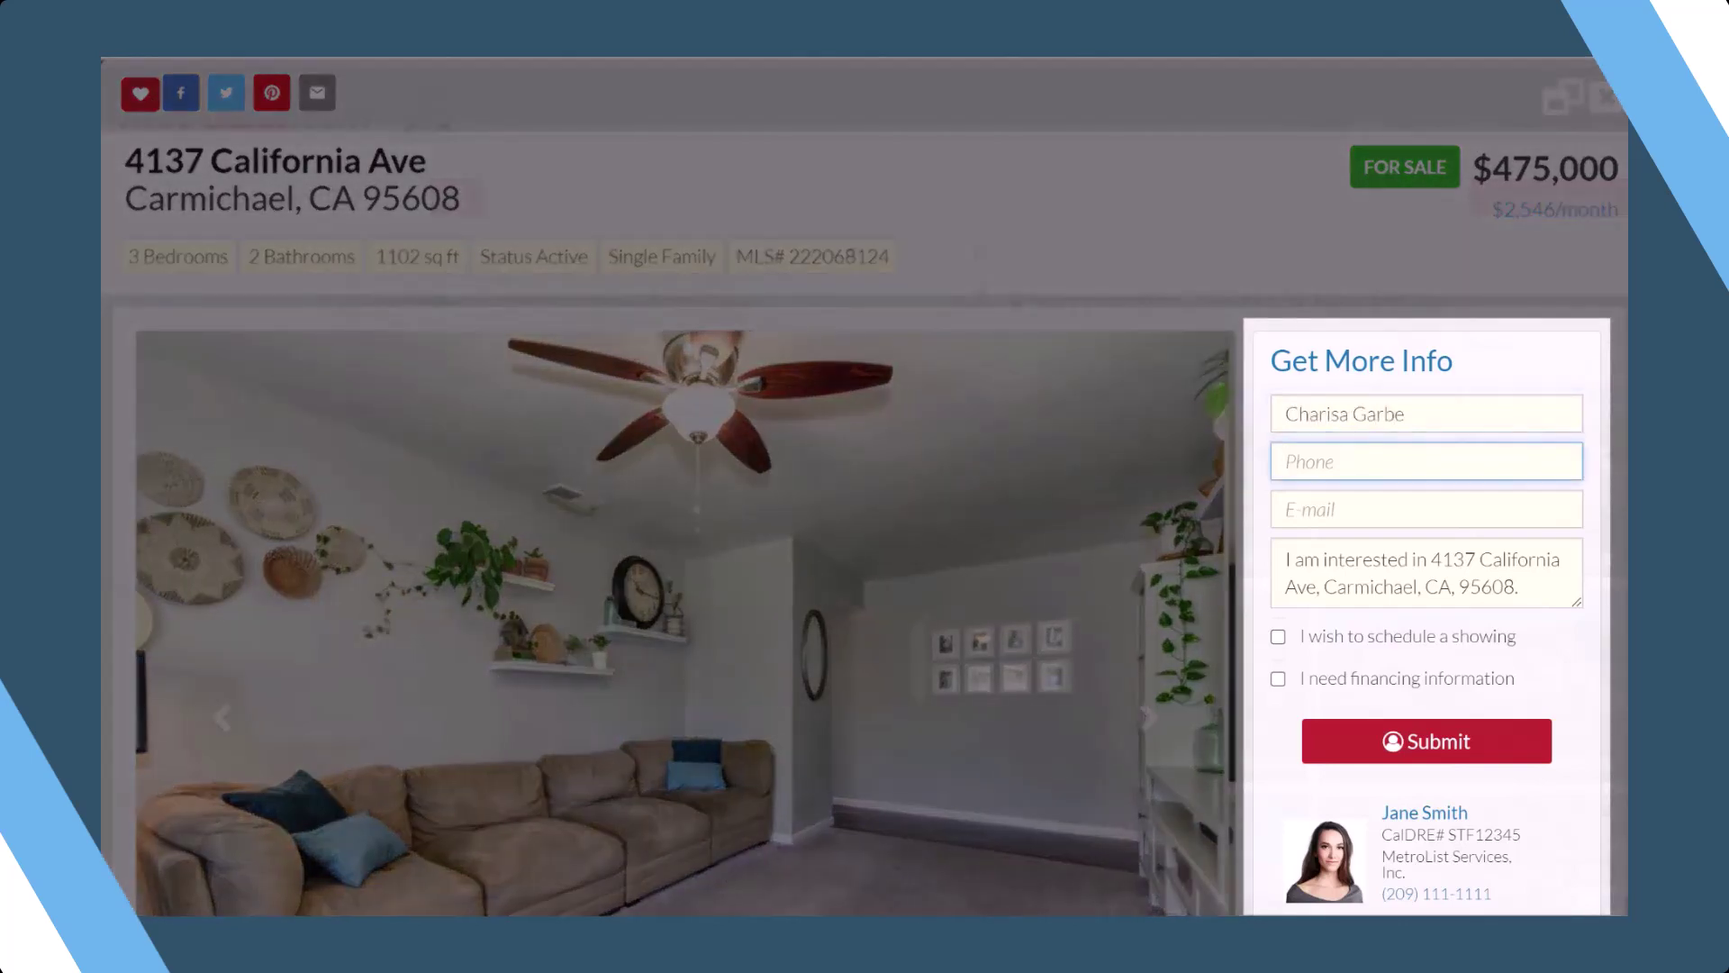
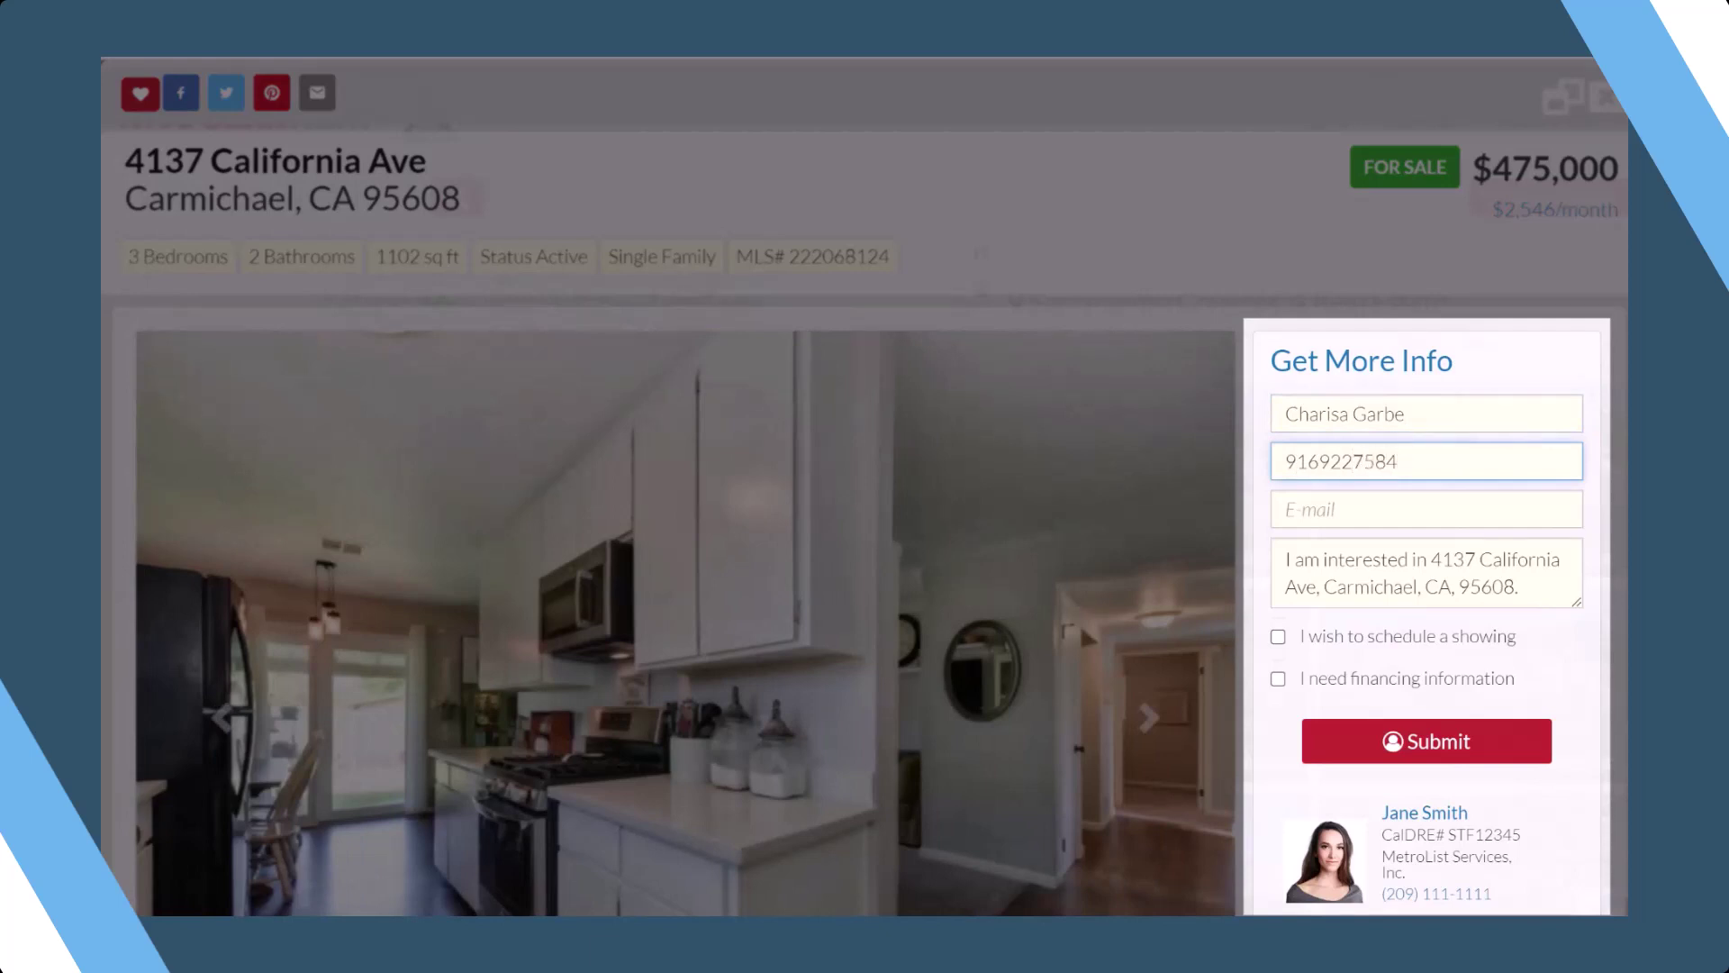
key(Tab)
key(Down)
key(Return)
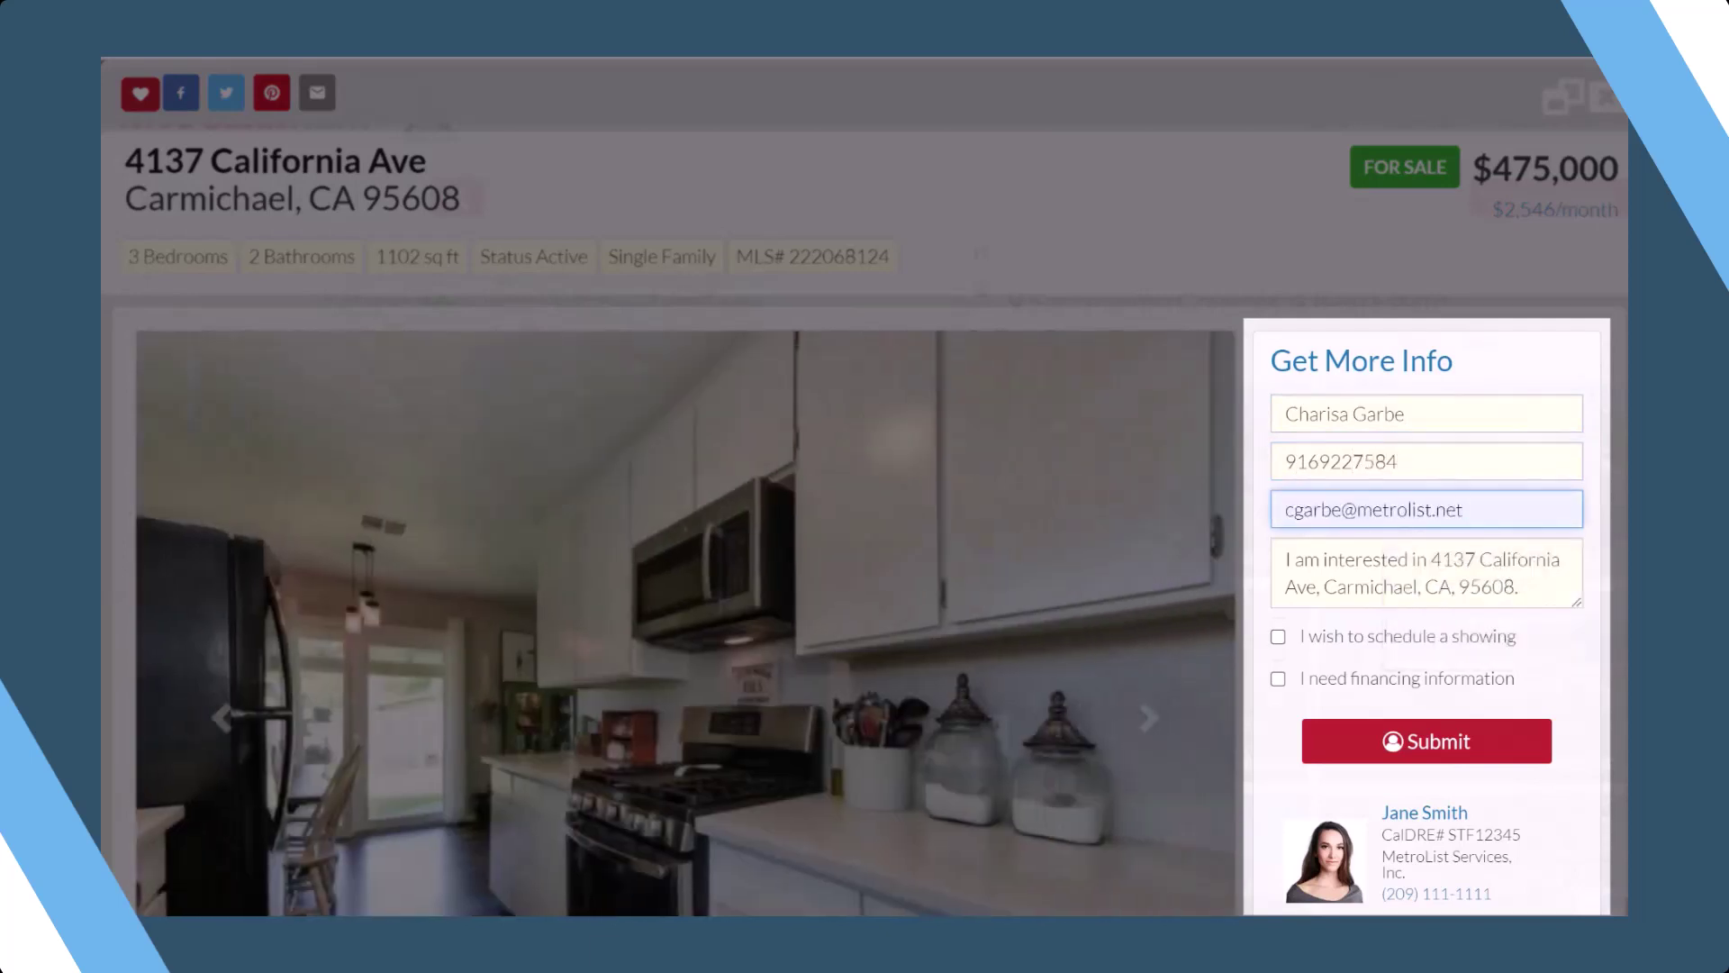
- Request a showing and financing information, submit the inquiry, and close the listing window
click(1278, 636)
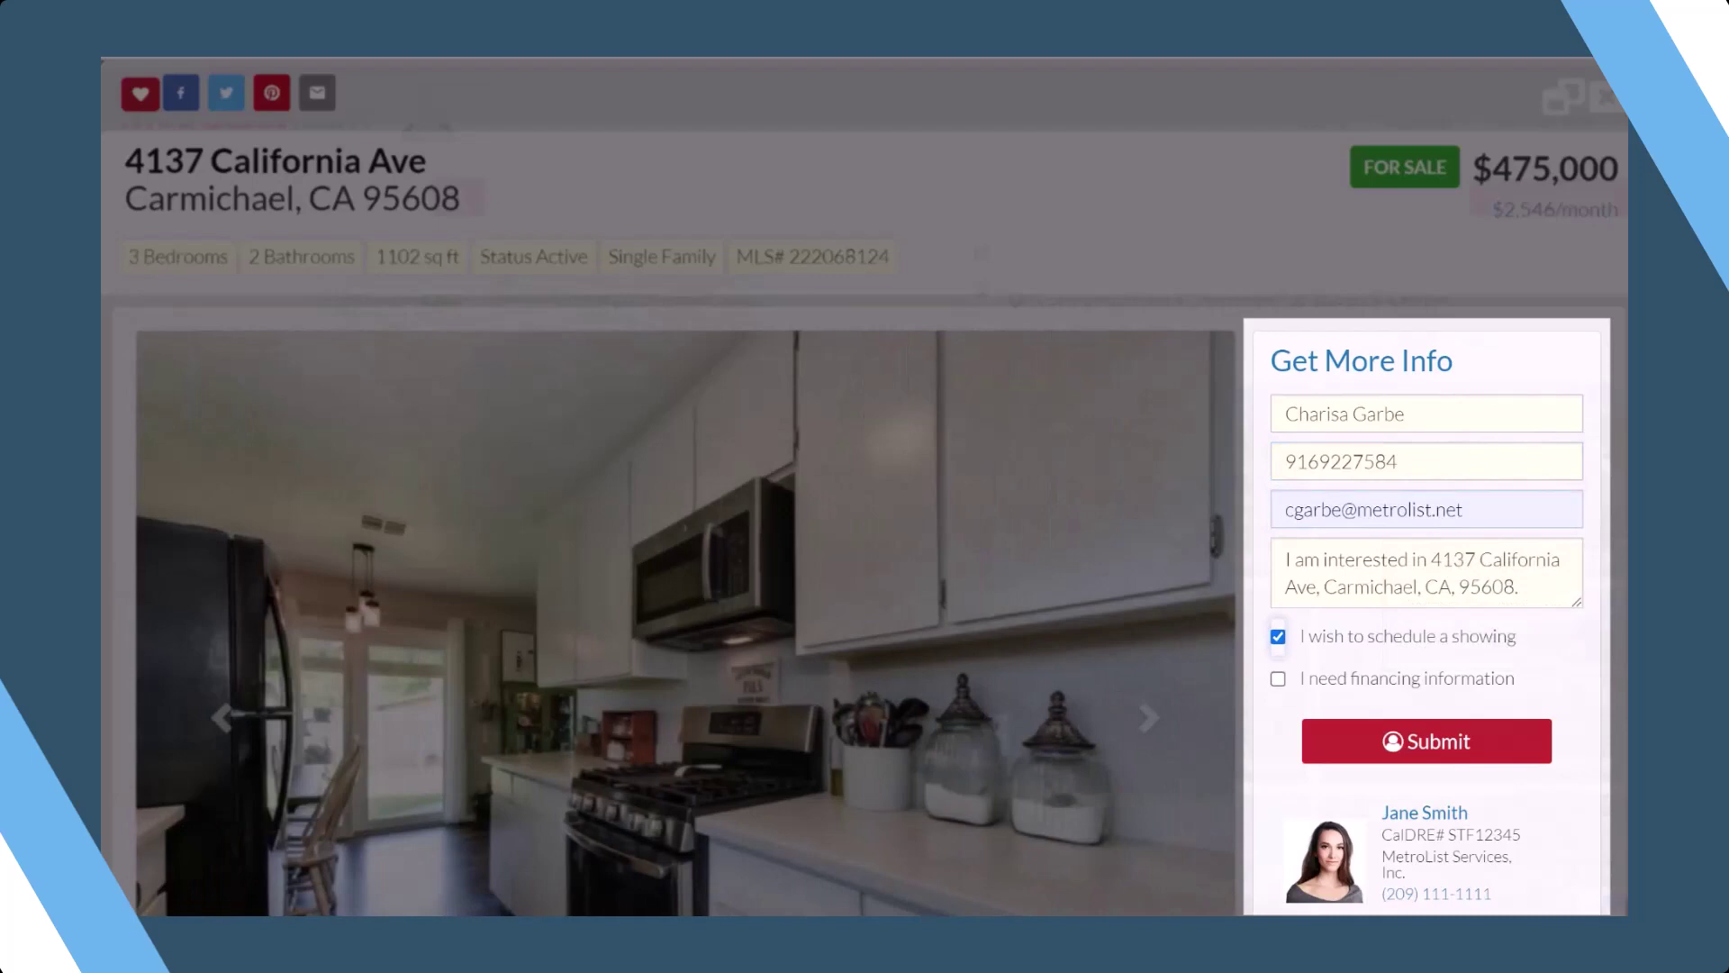
click(1278, 678)
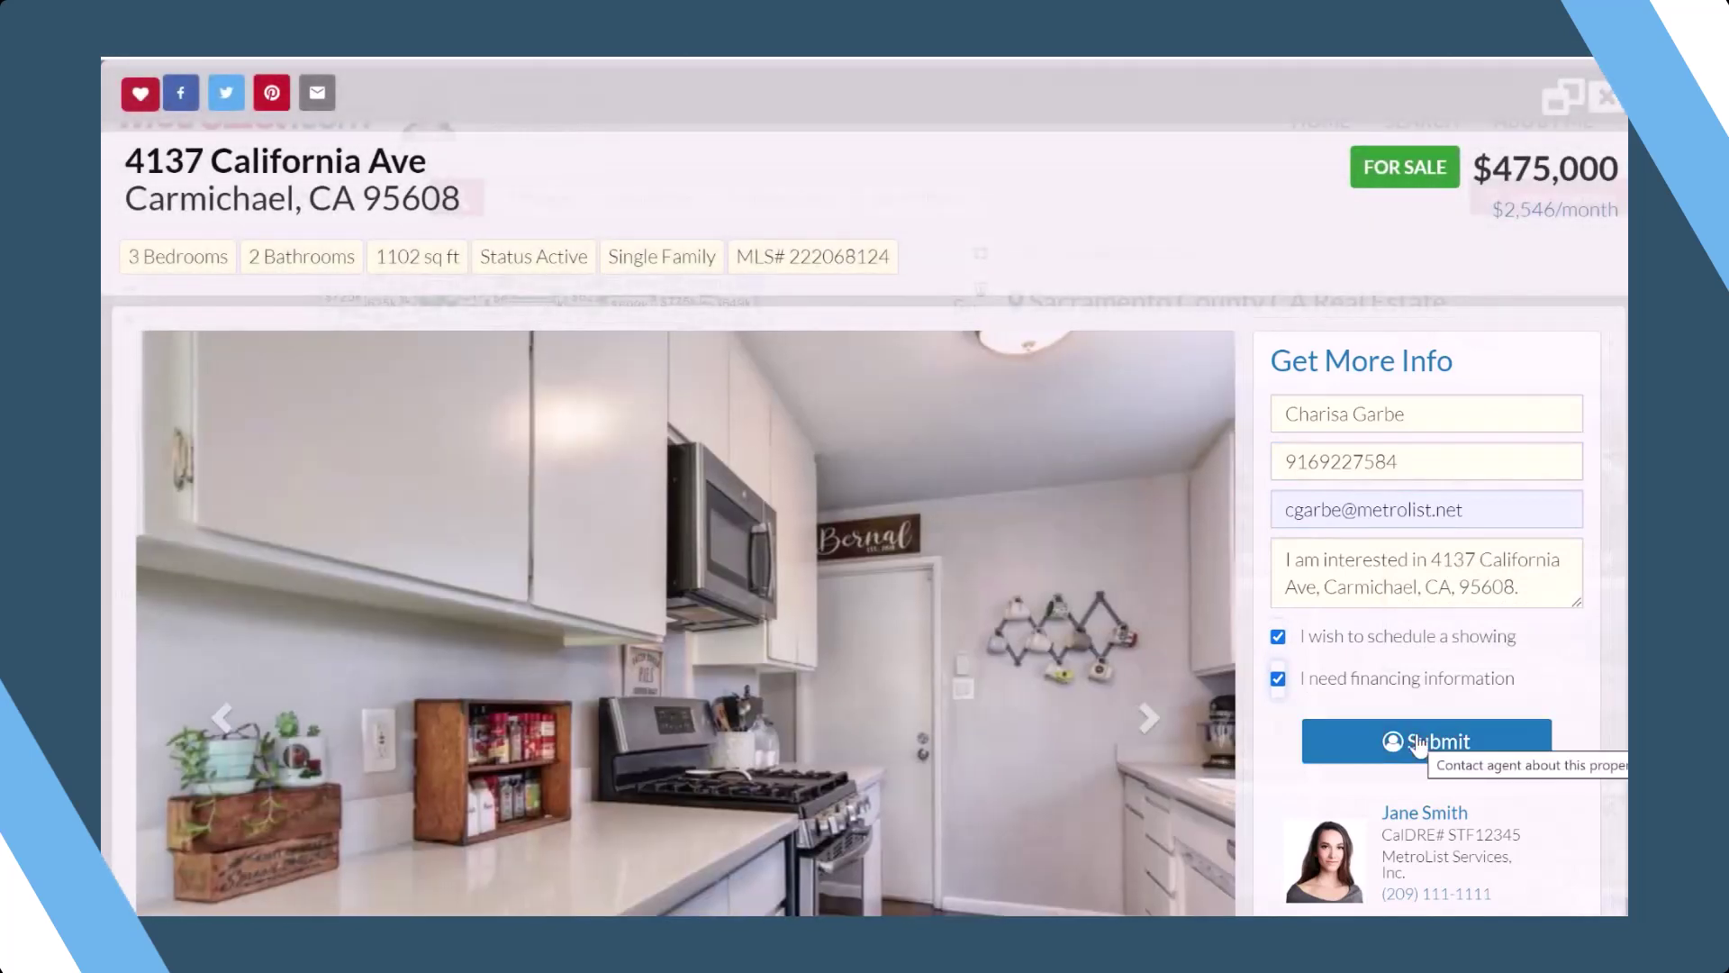
click(1417, 744)
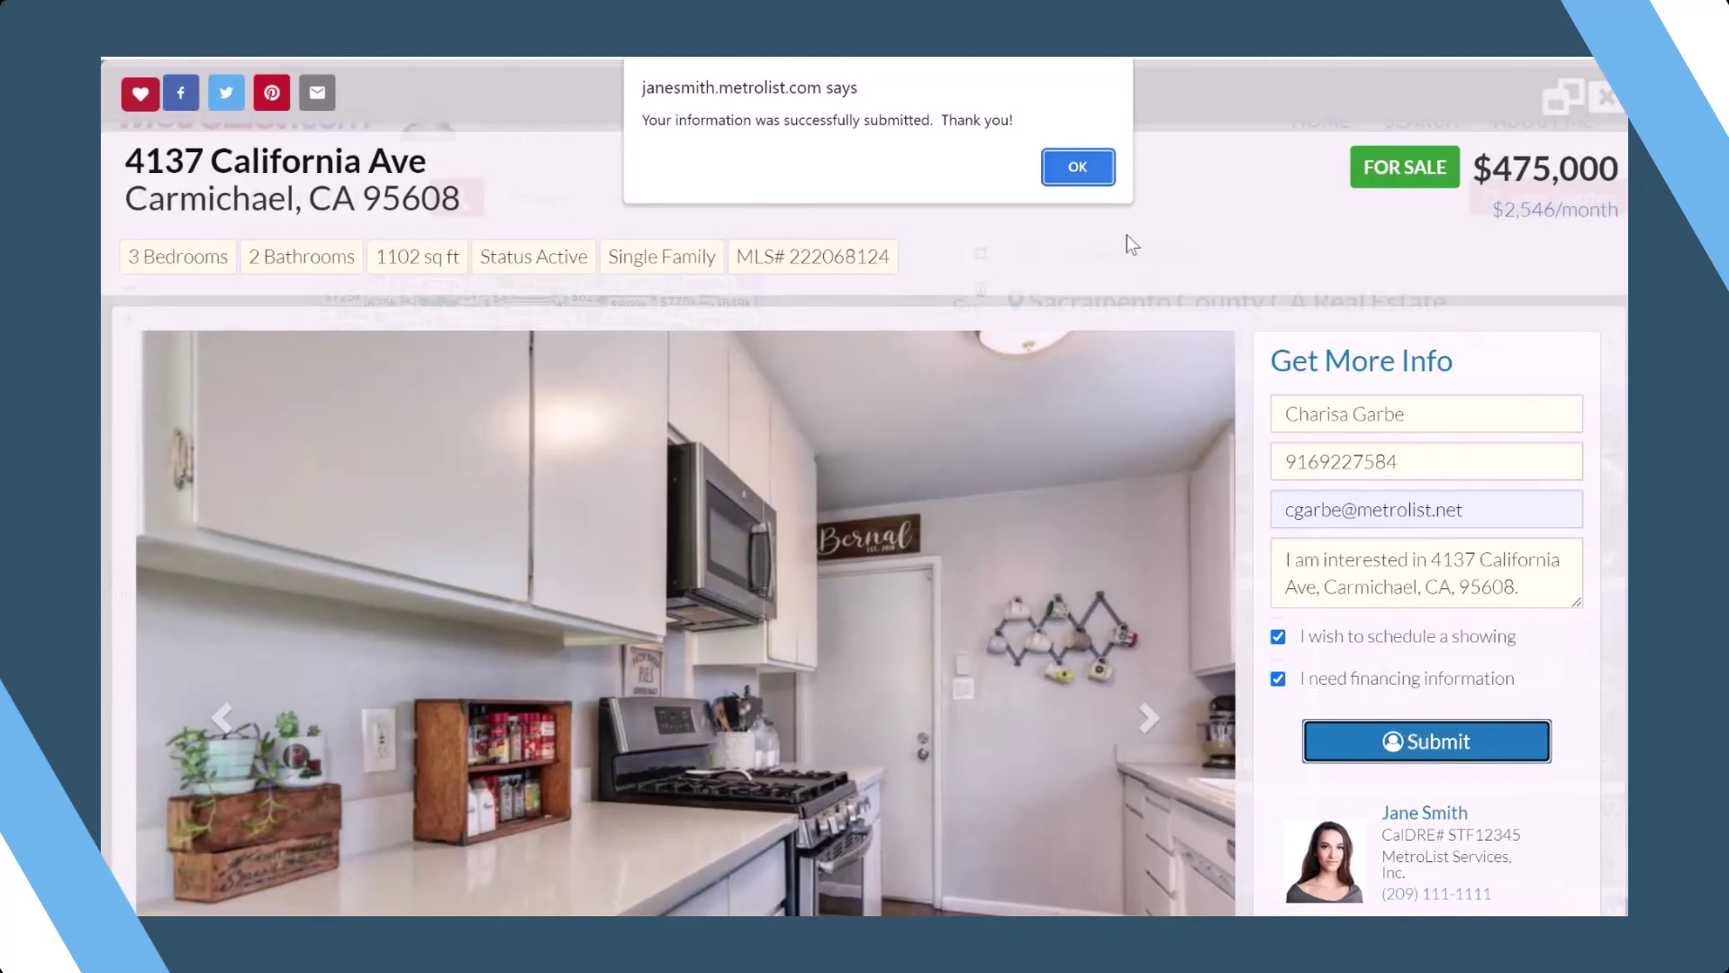
click(1090, 172)
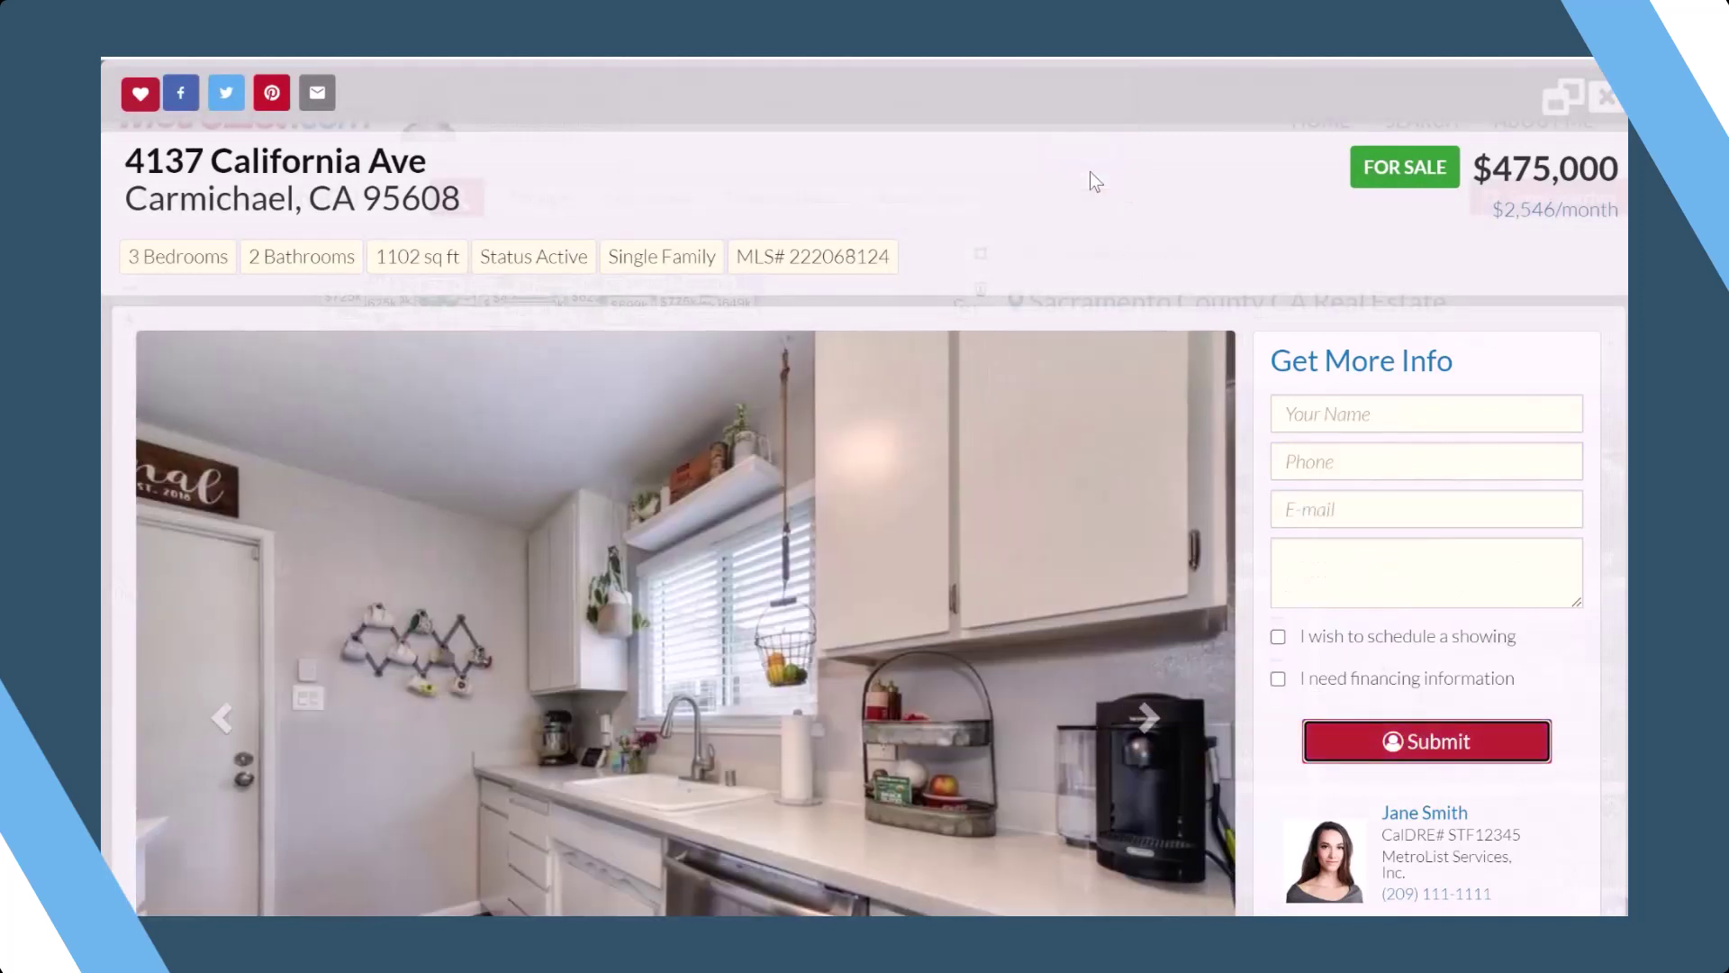
click(1604, 99)
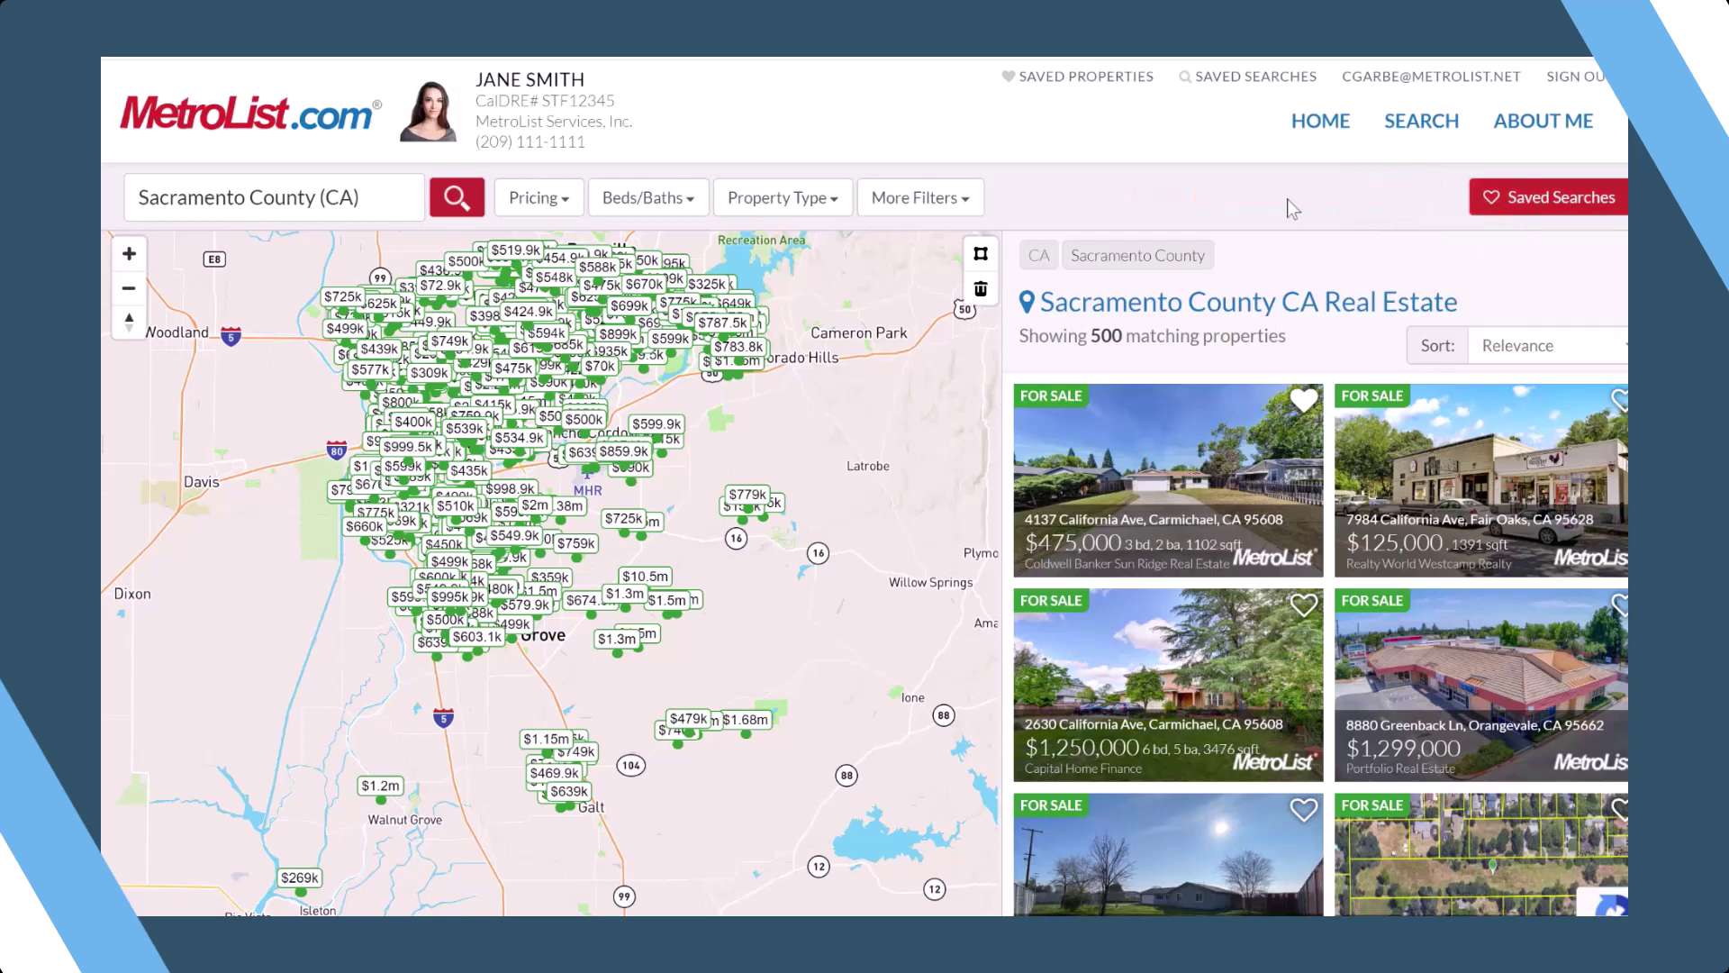
- Change the search location from Sacramento County to Roseville (CA)
click(359, 207)
key(BackSpace)
text(roseville)
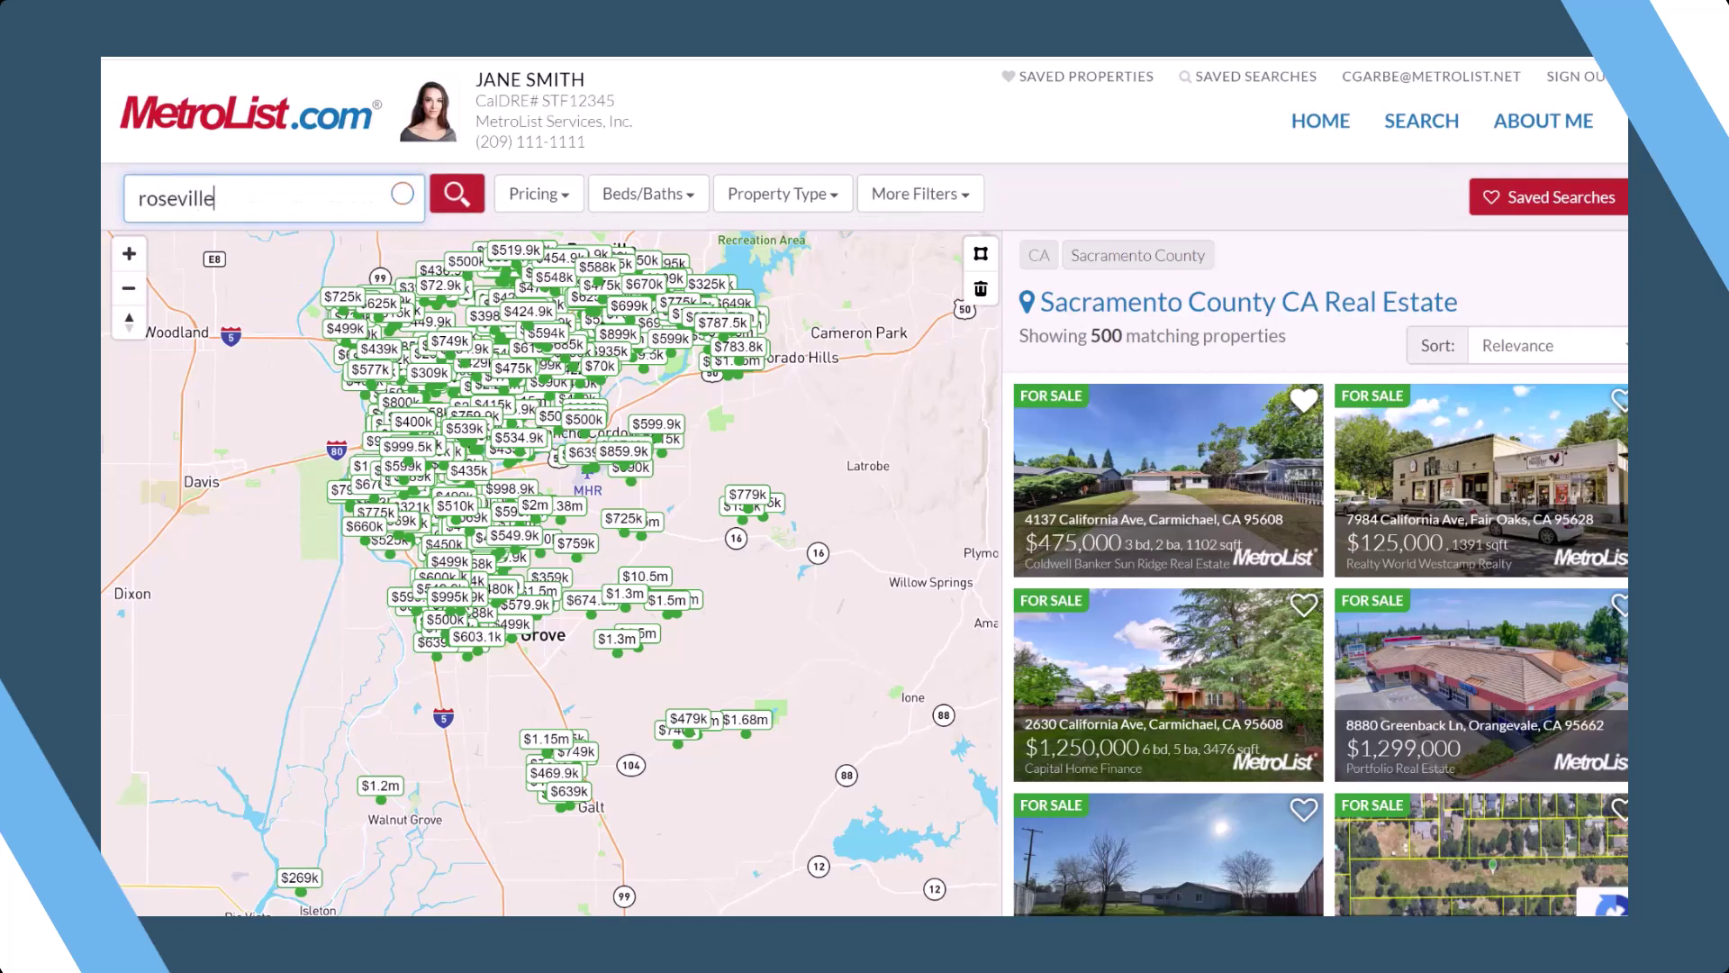
key(Return)
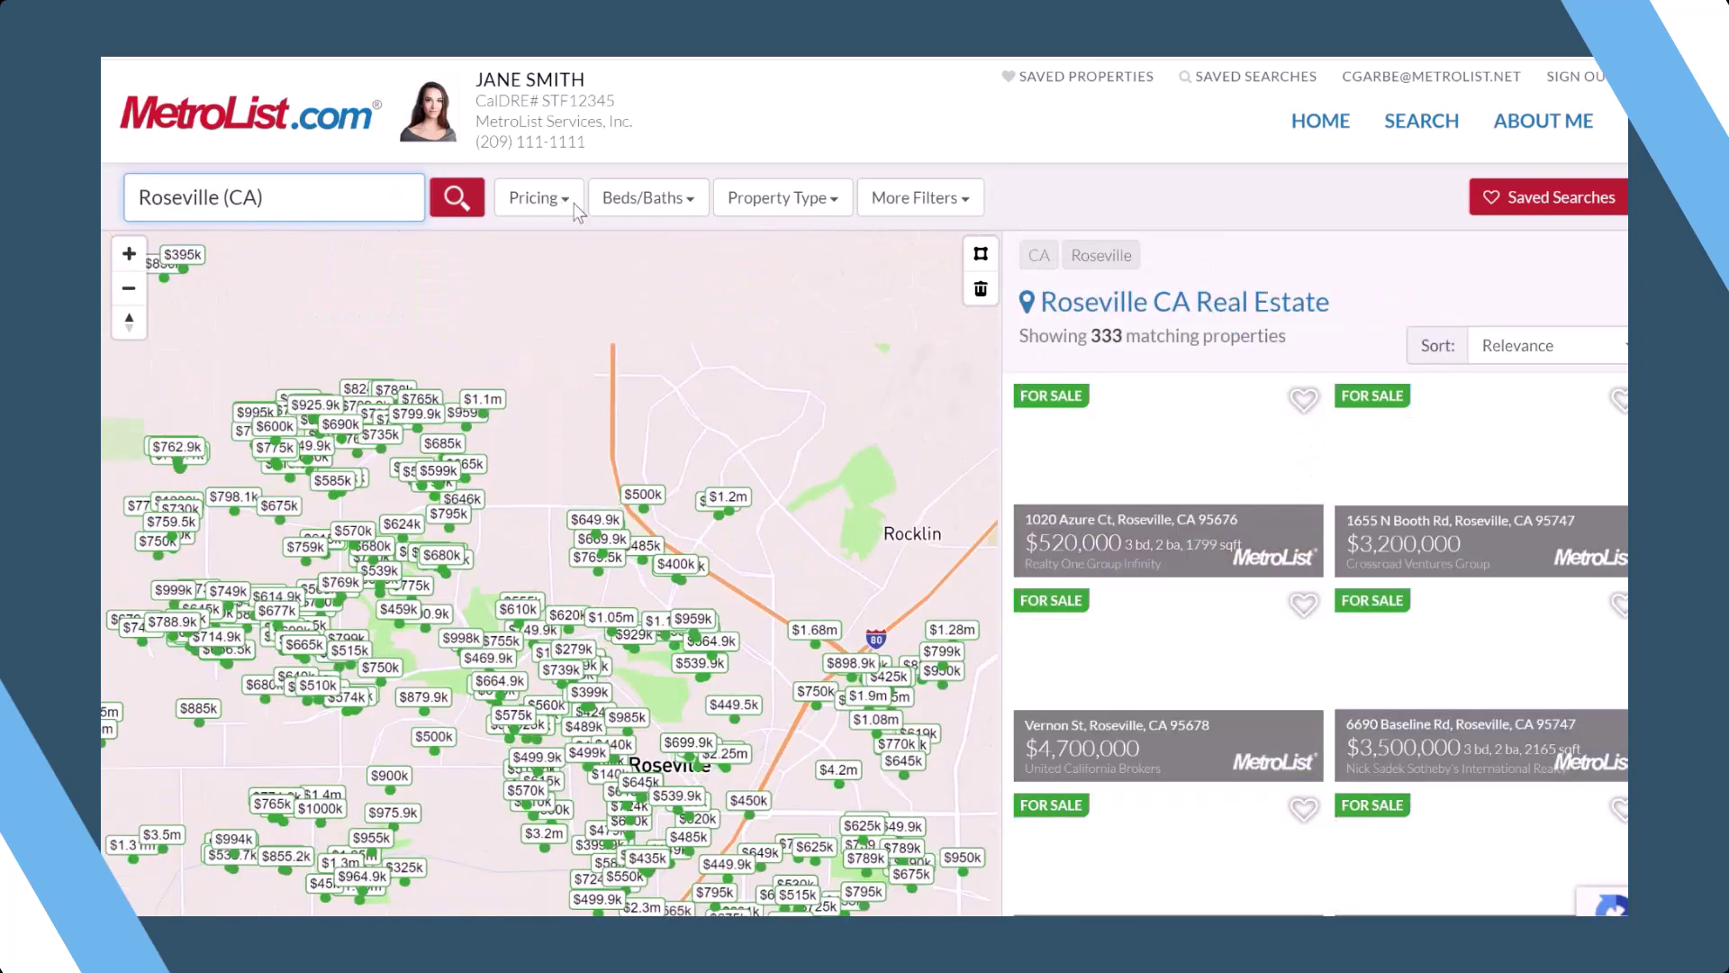
- Set the maximum price filter to $650,000
click(576, 207)
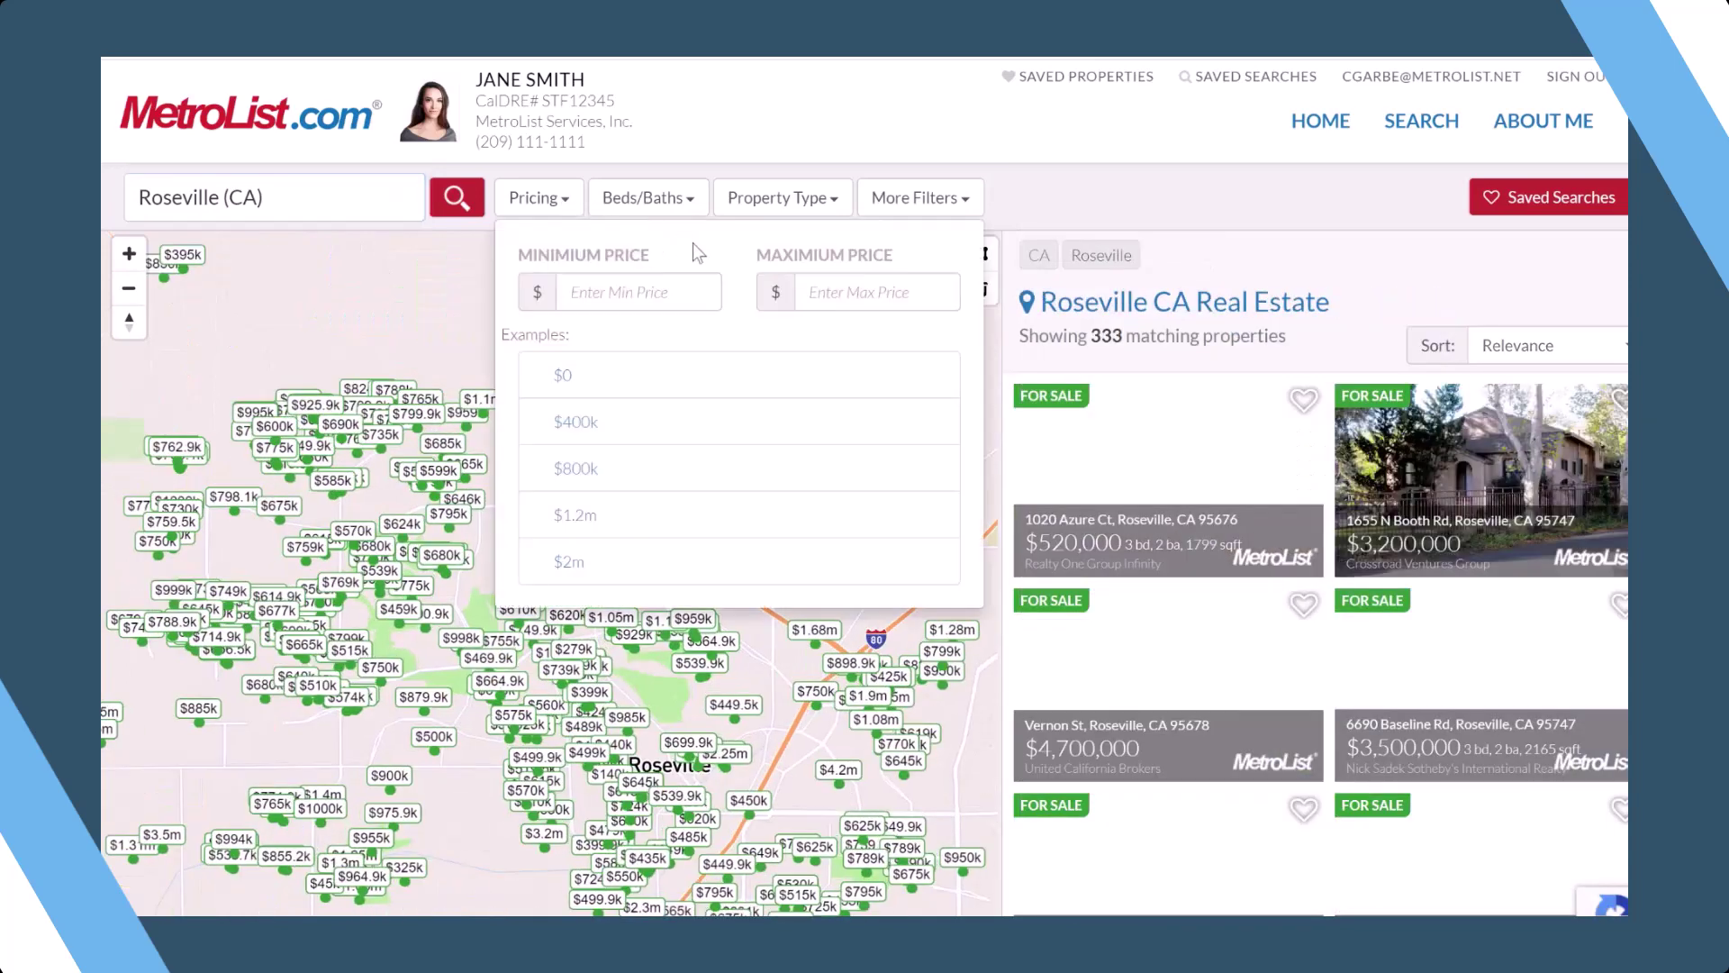
click(860, 292)
text(650000)
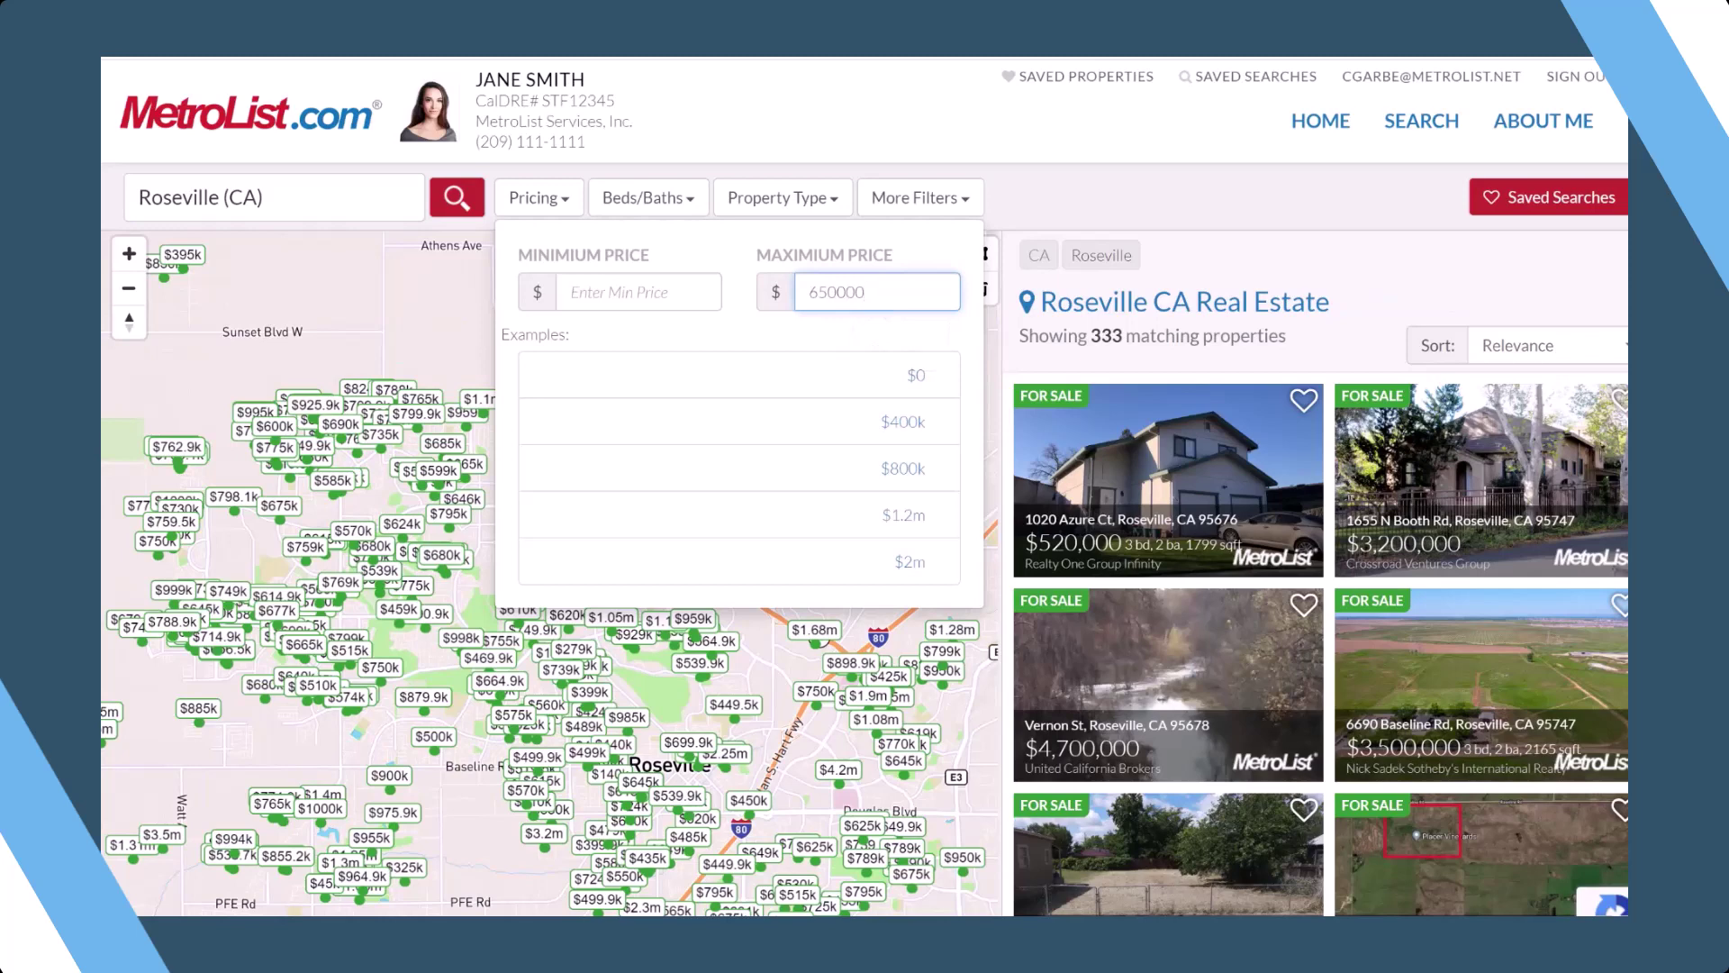
key(Return)
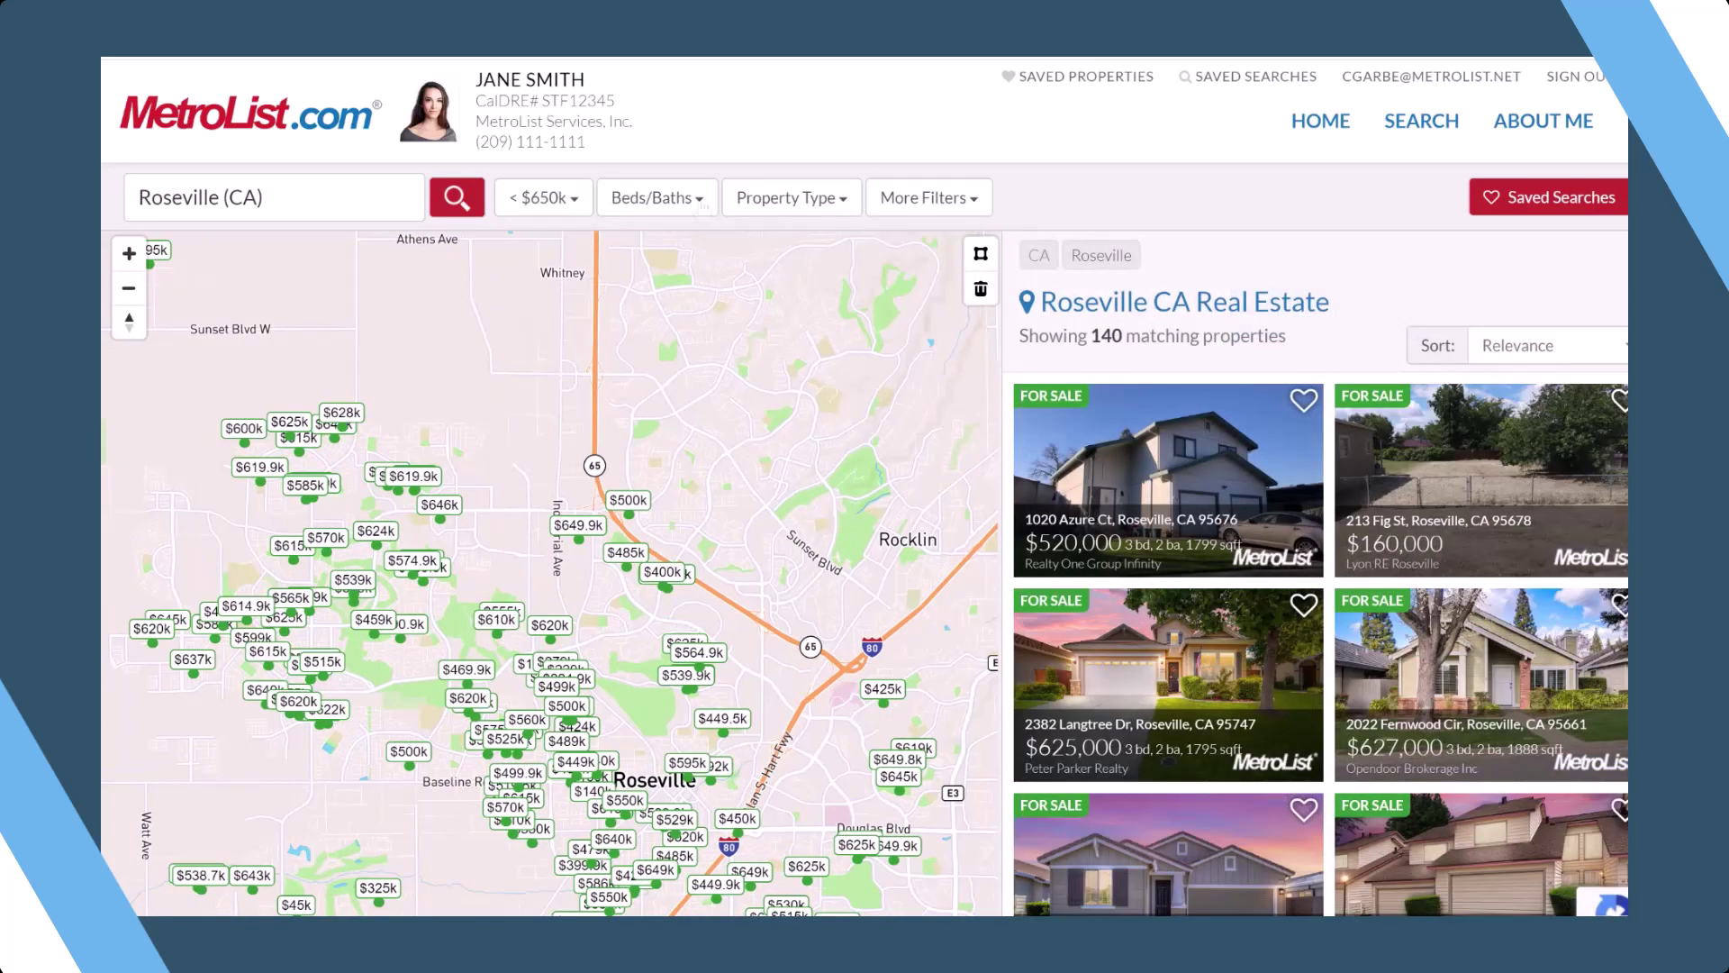
- Set the Beds/Baths filter to at least 4 bedrooms and 2 bathrooms
click(701, 205)
click(680, 293)
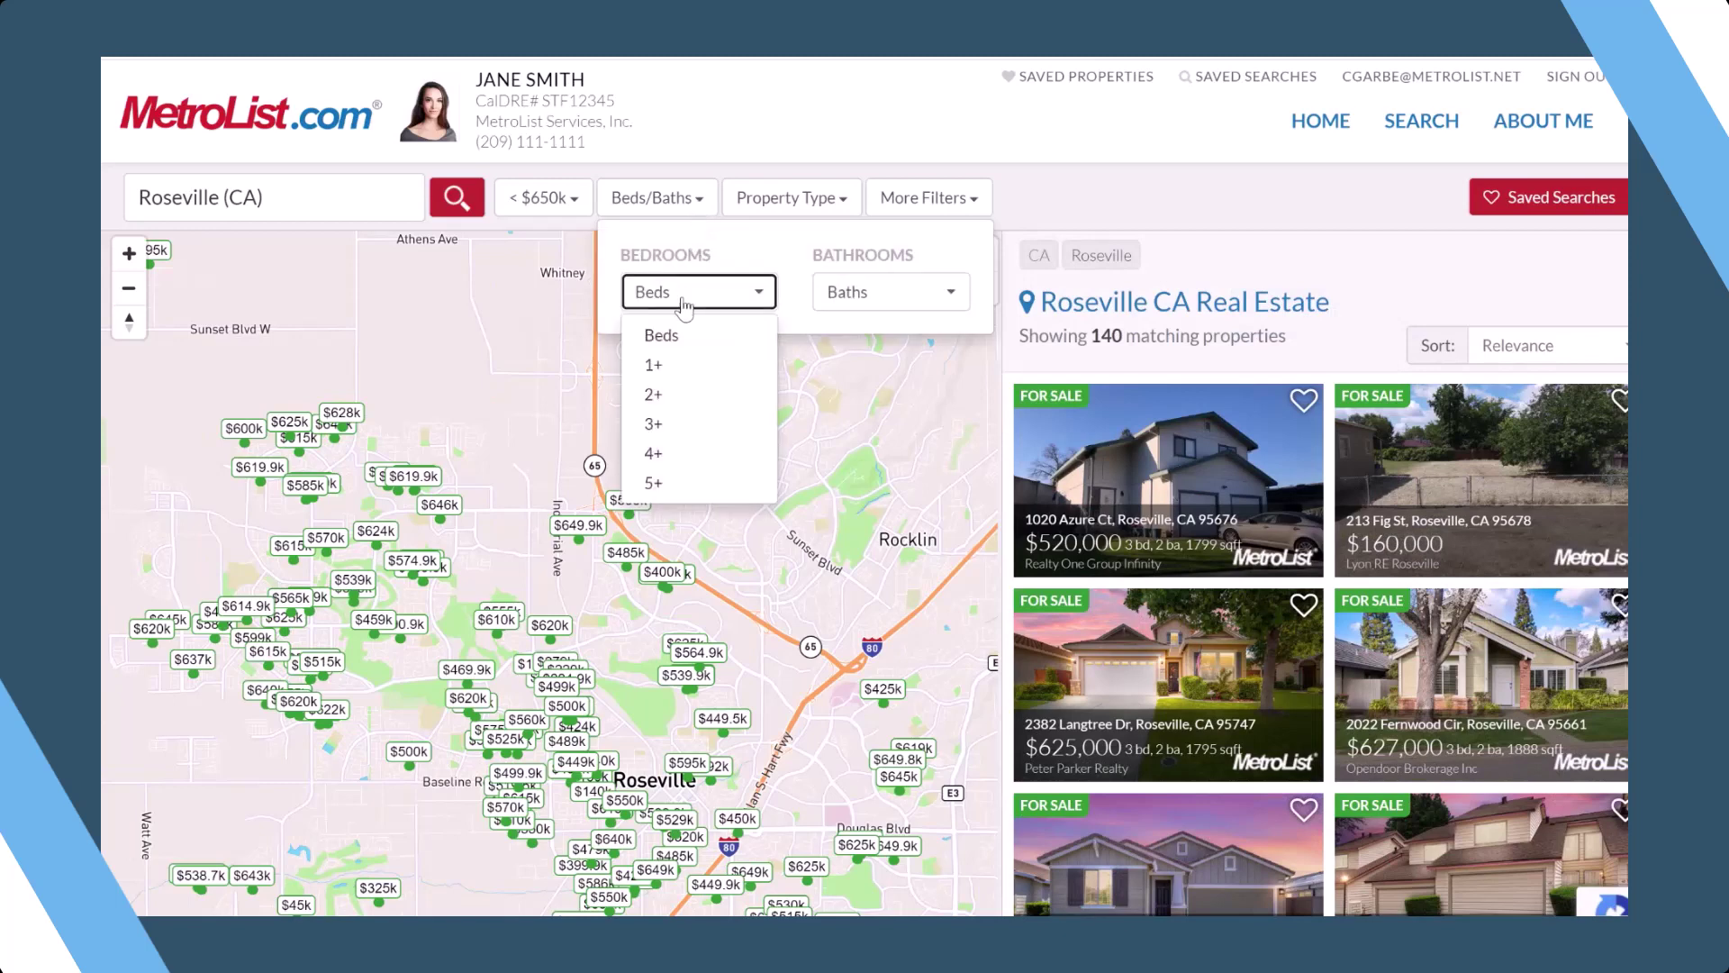
click(670, 464)
click(885, 297)
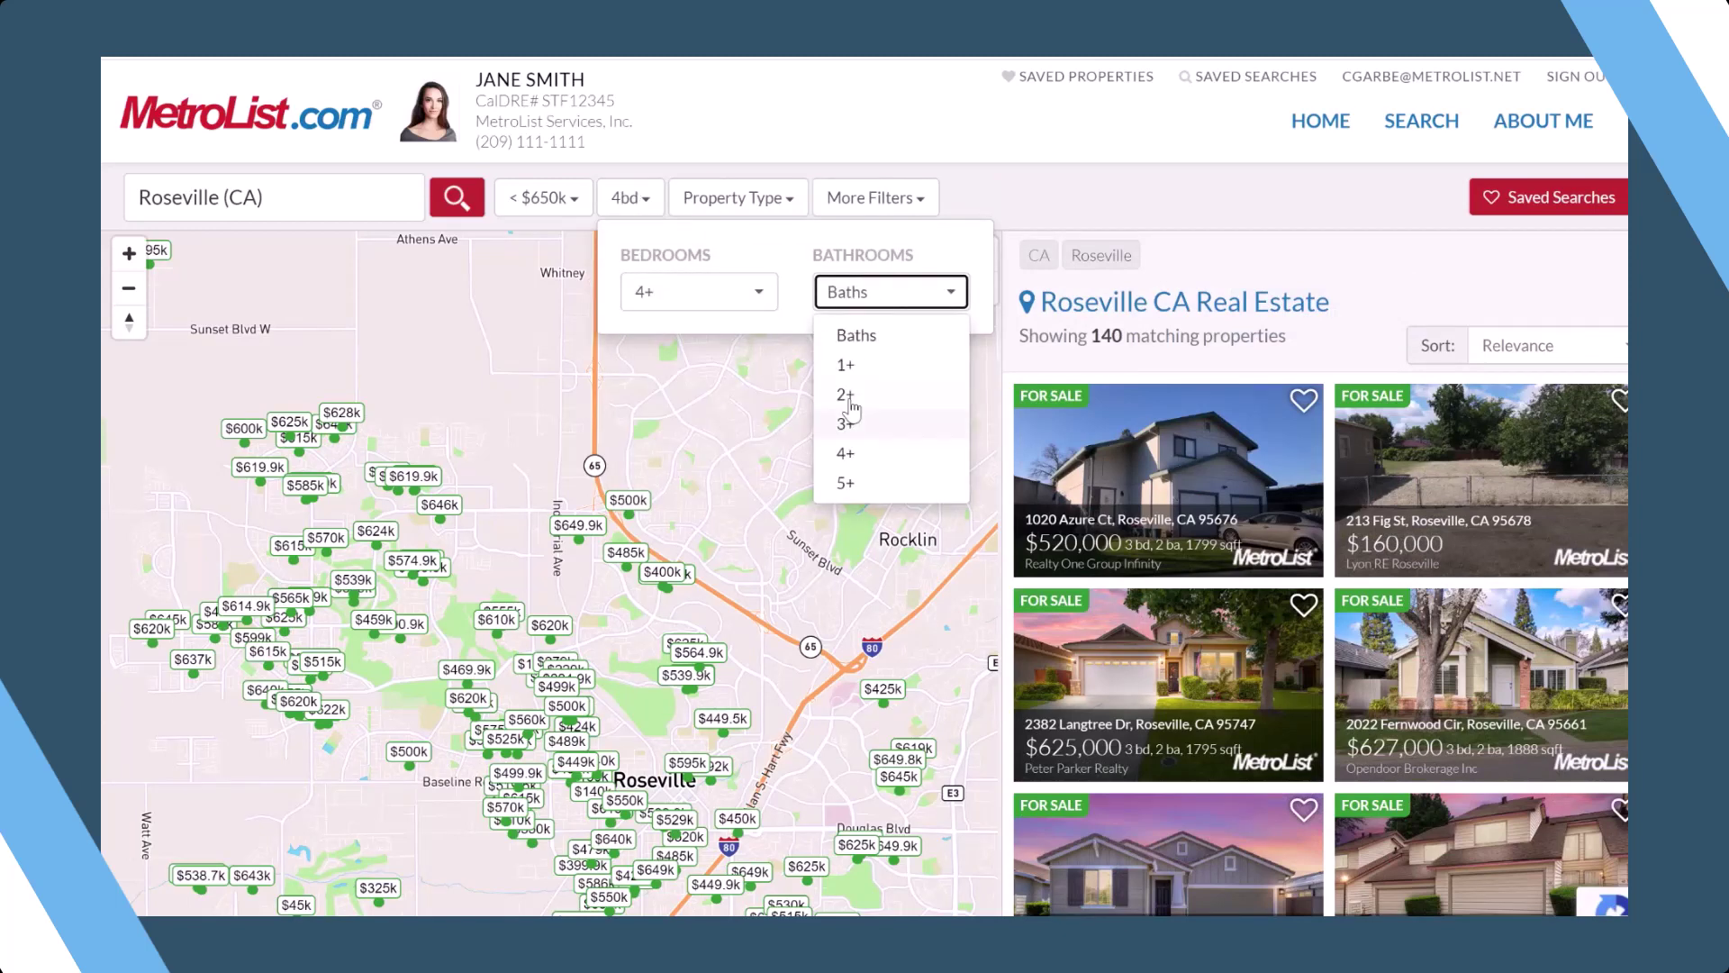
click(847, 396)
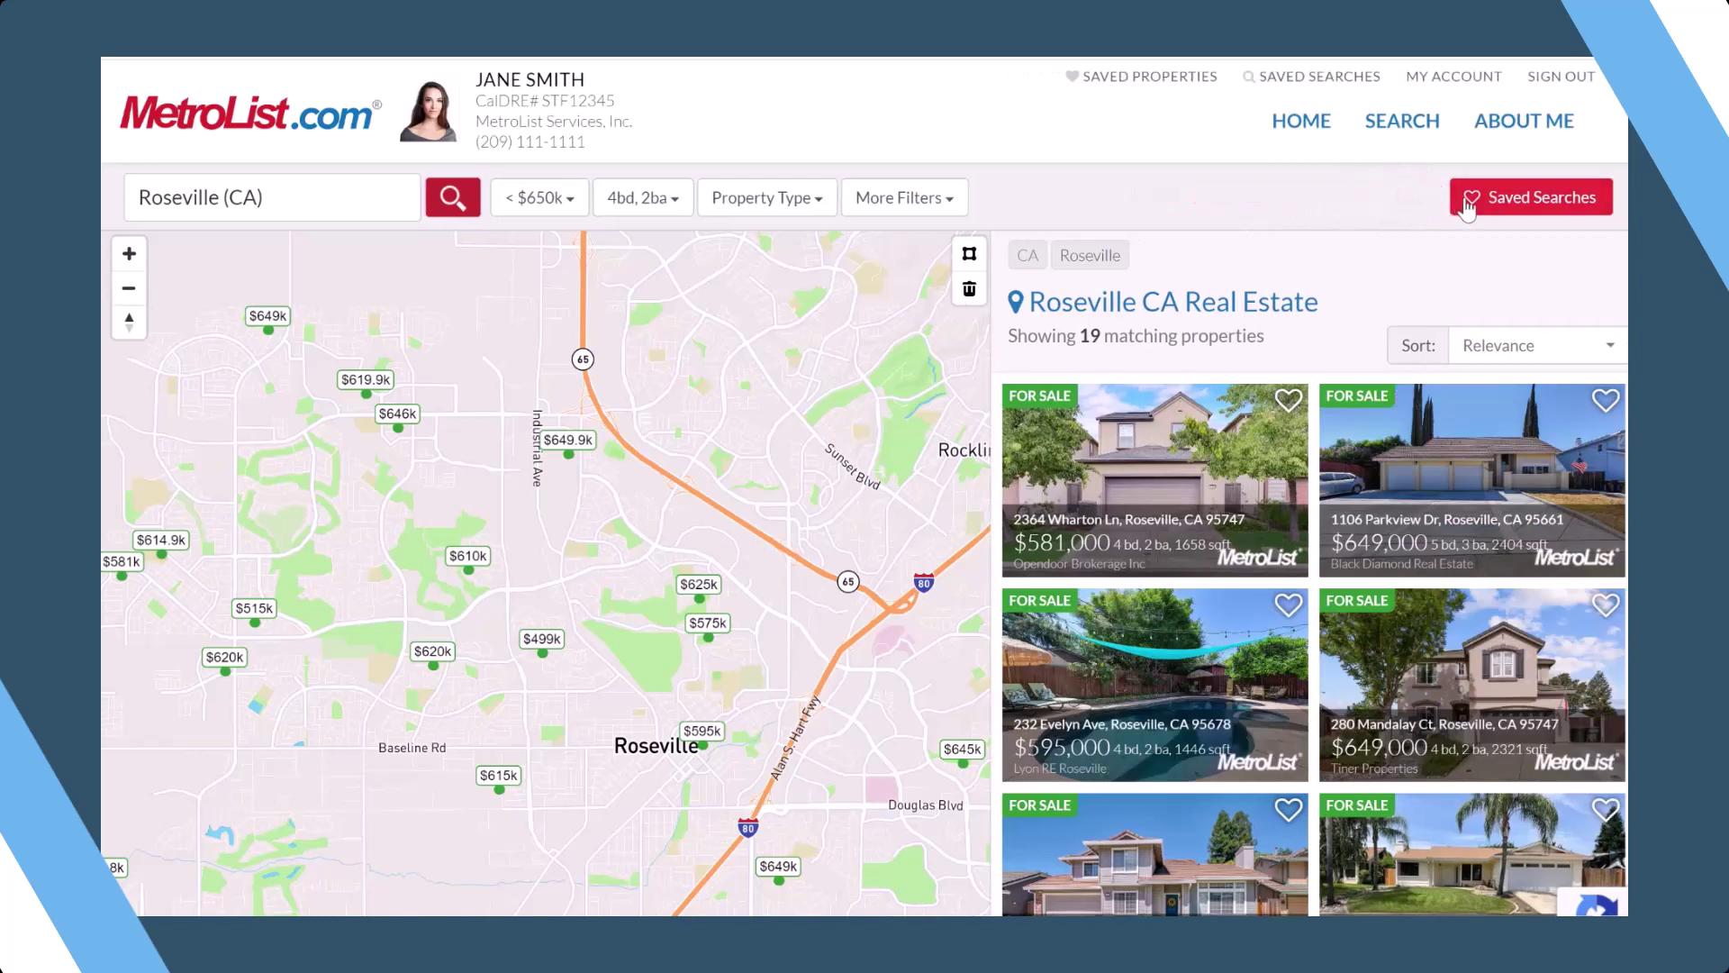
- Save the current Roseville search as a new saved search named 'Roseville Demo' and open its settings
click(1457, 206)
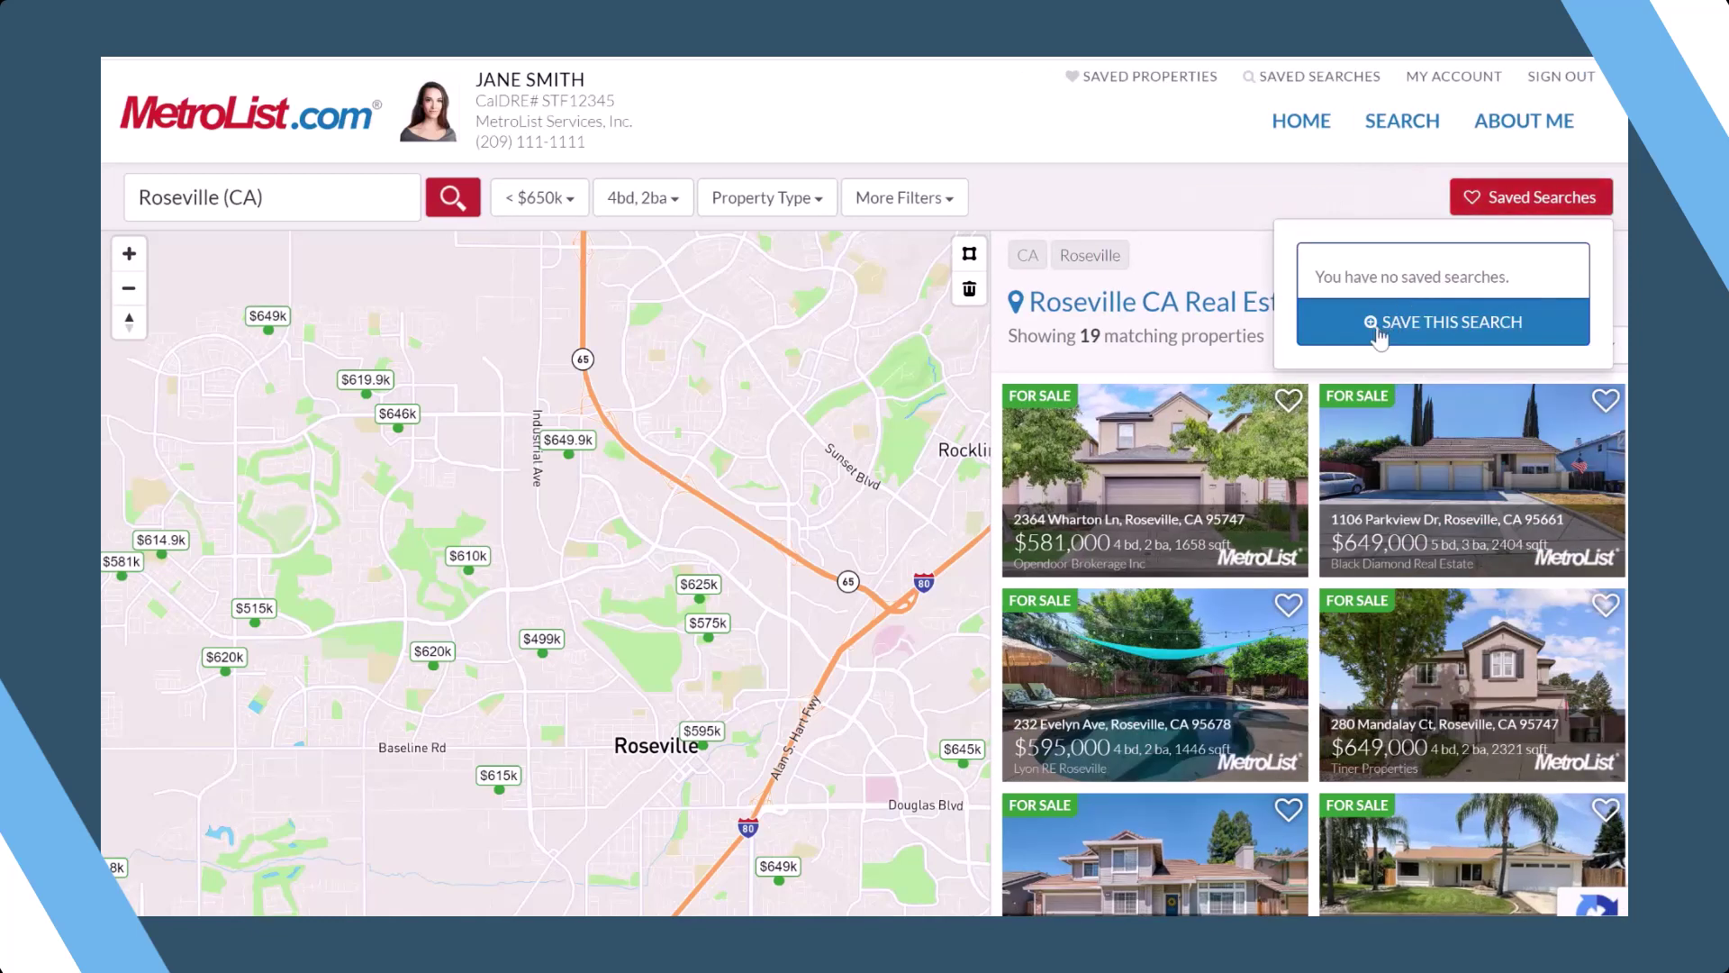
click(1379, 333)
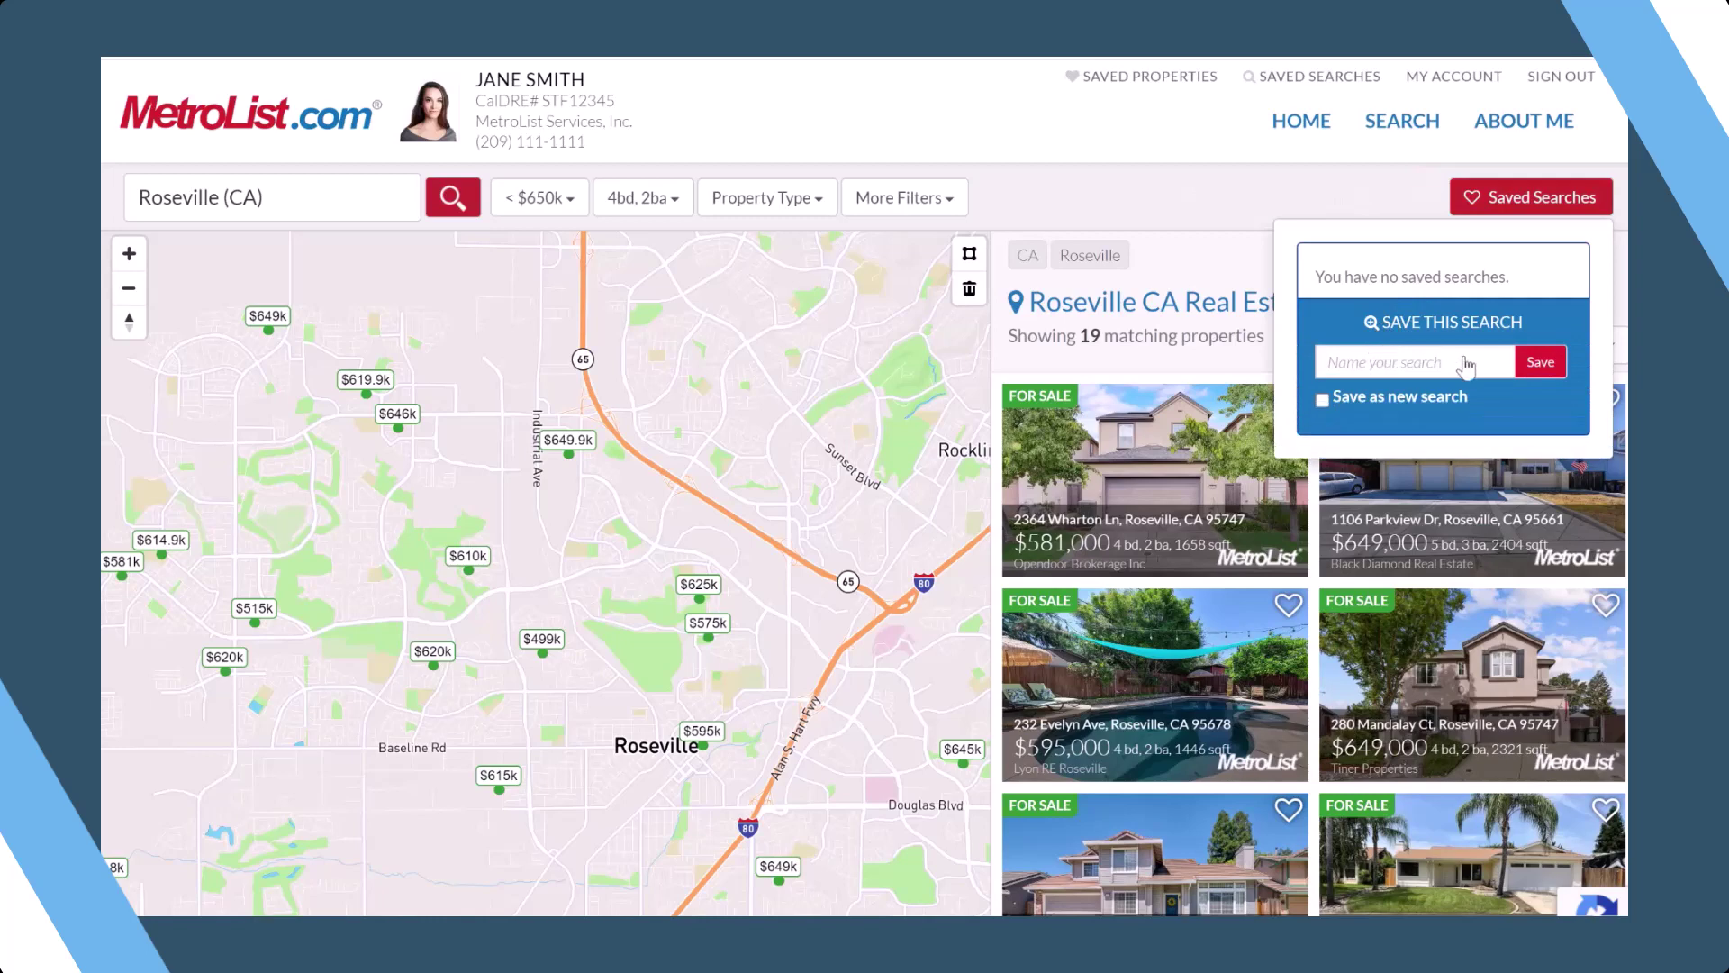
text(Rosevi)
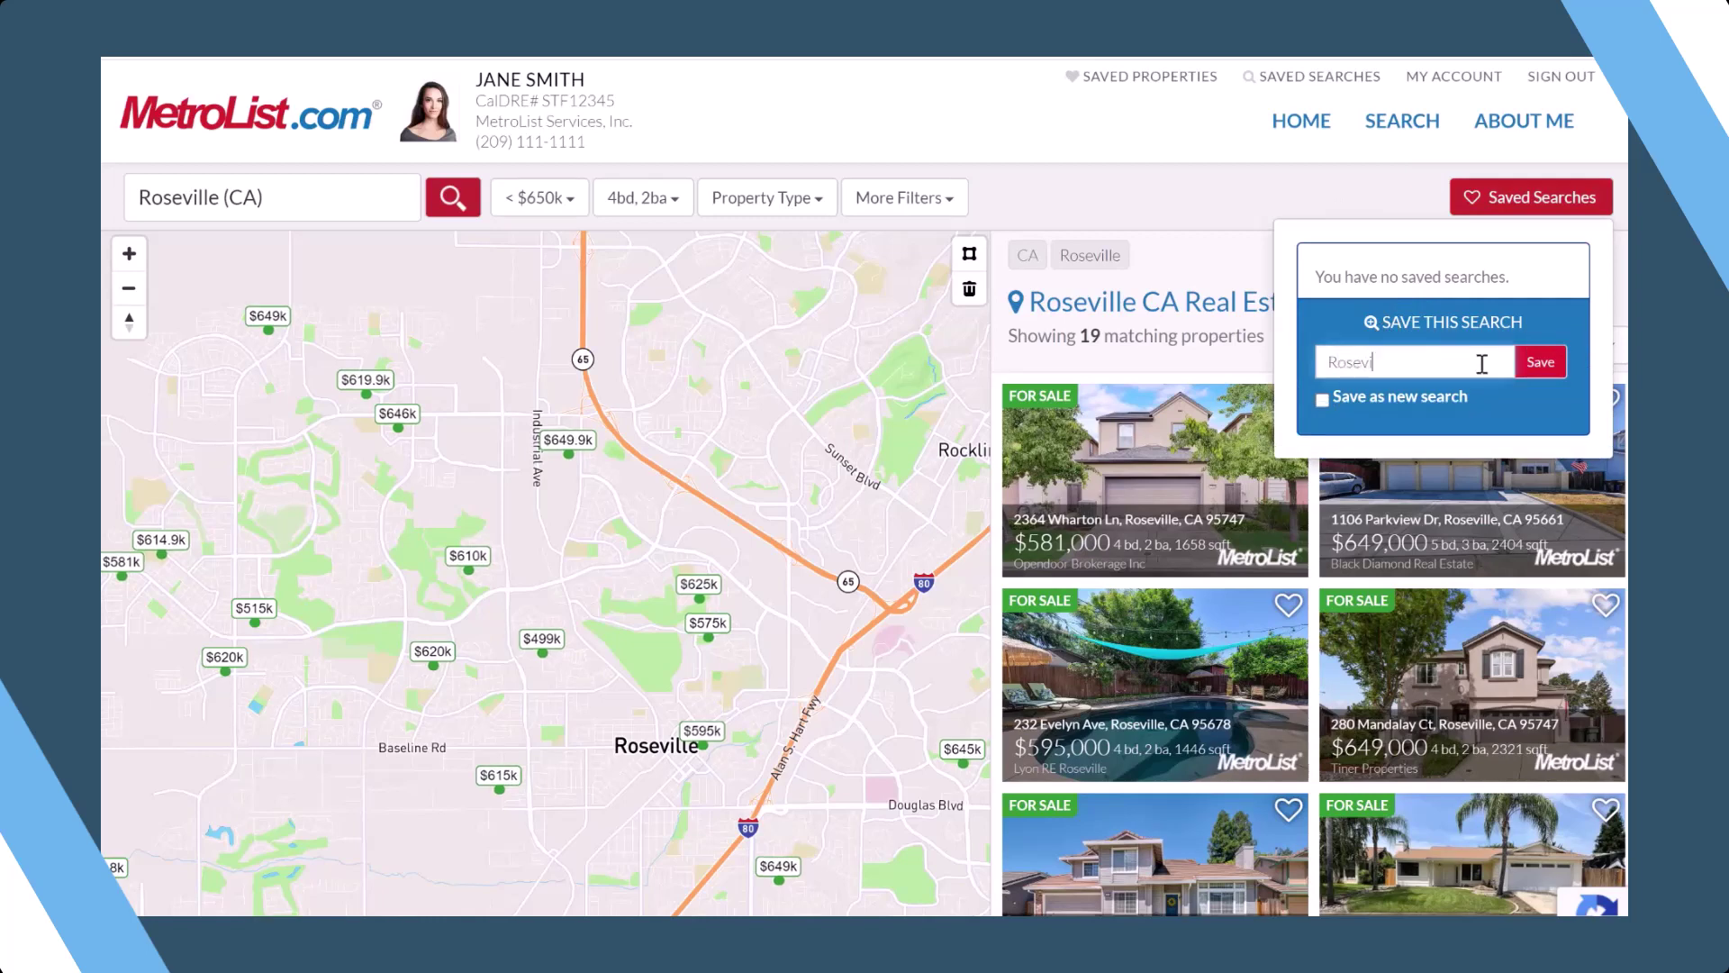
text(lle Demo)
click(1321, 403)
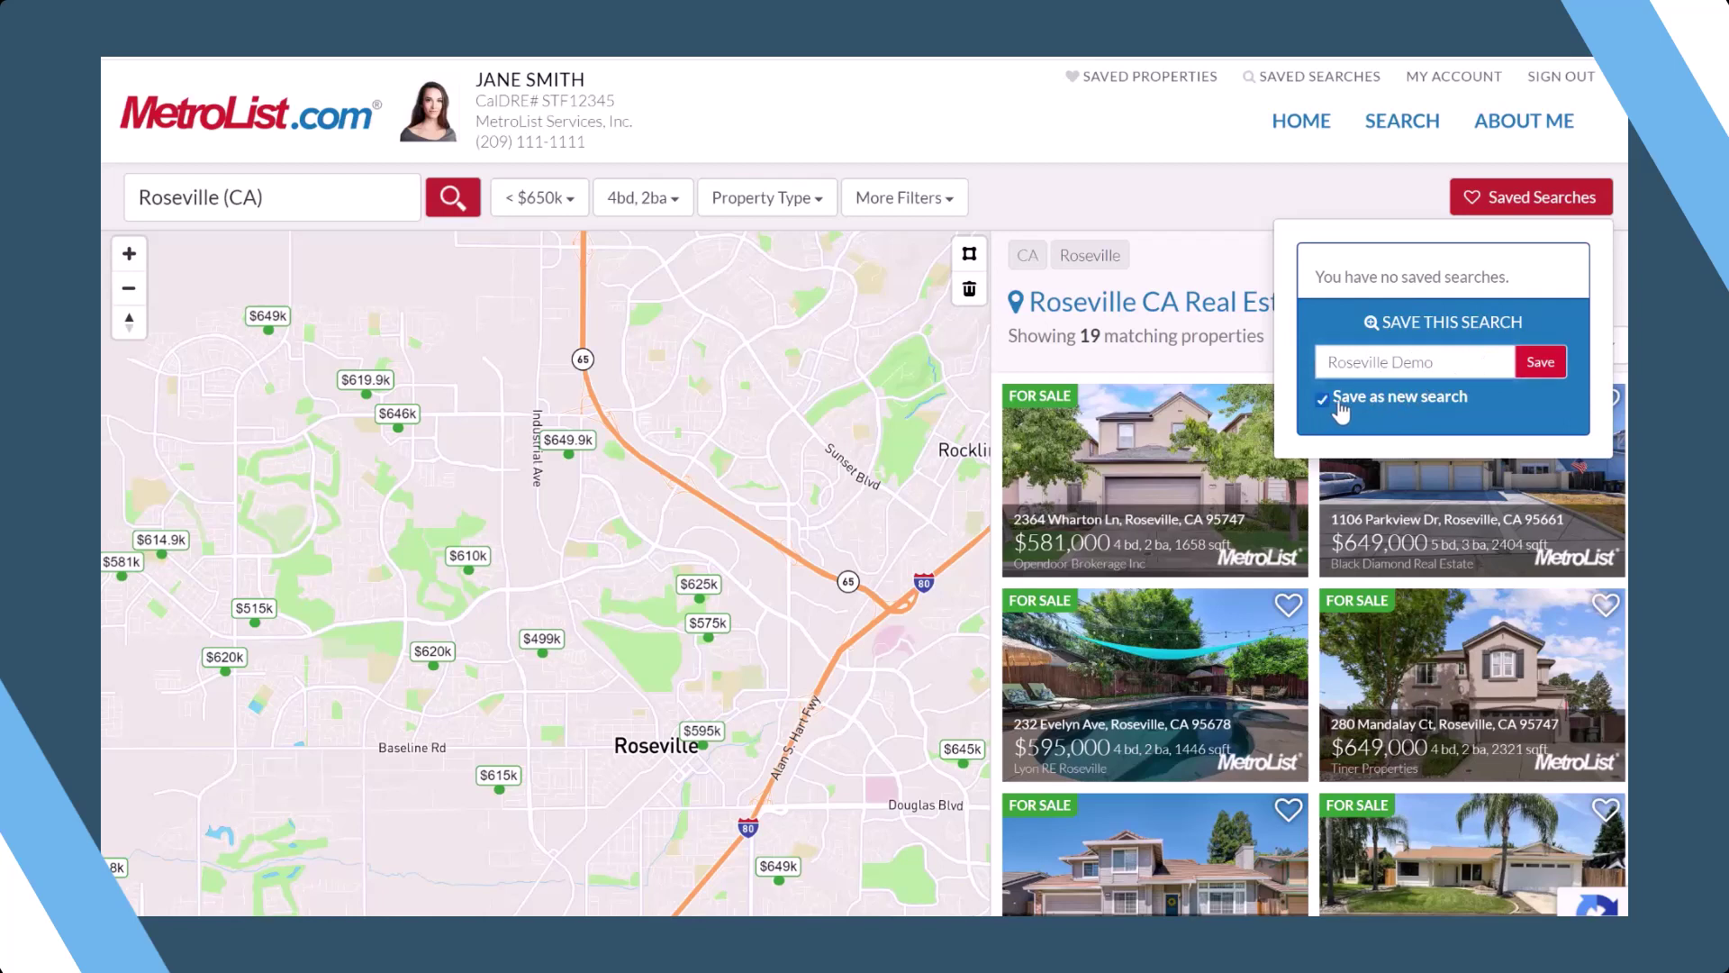
click(1525, 370)
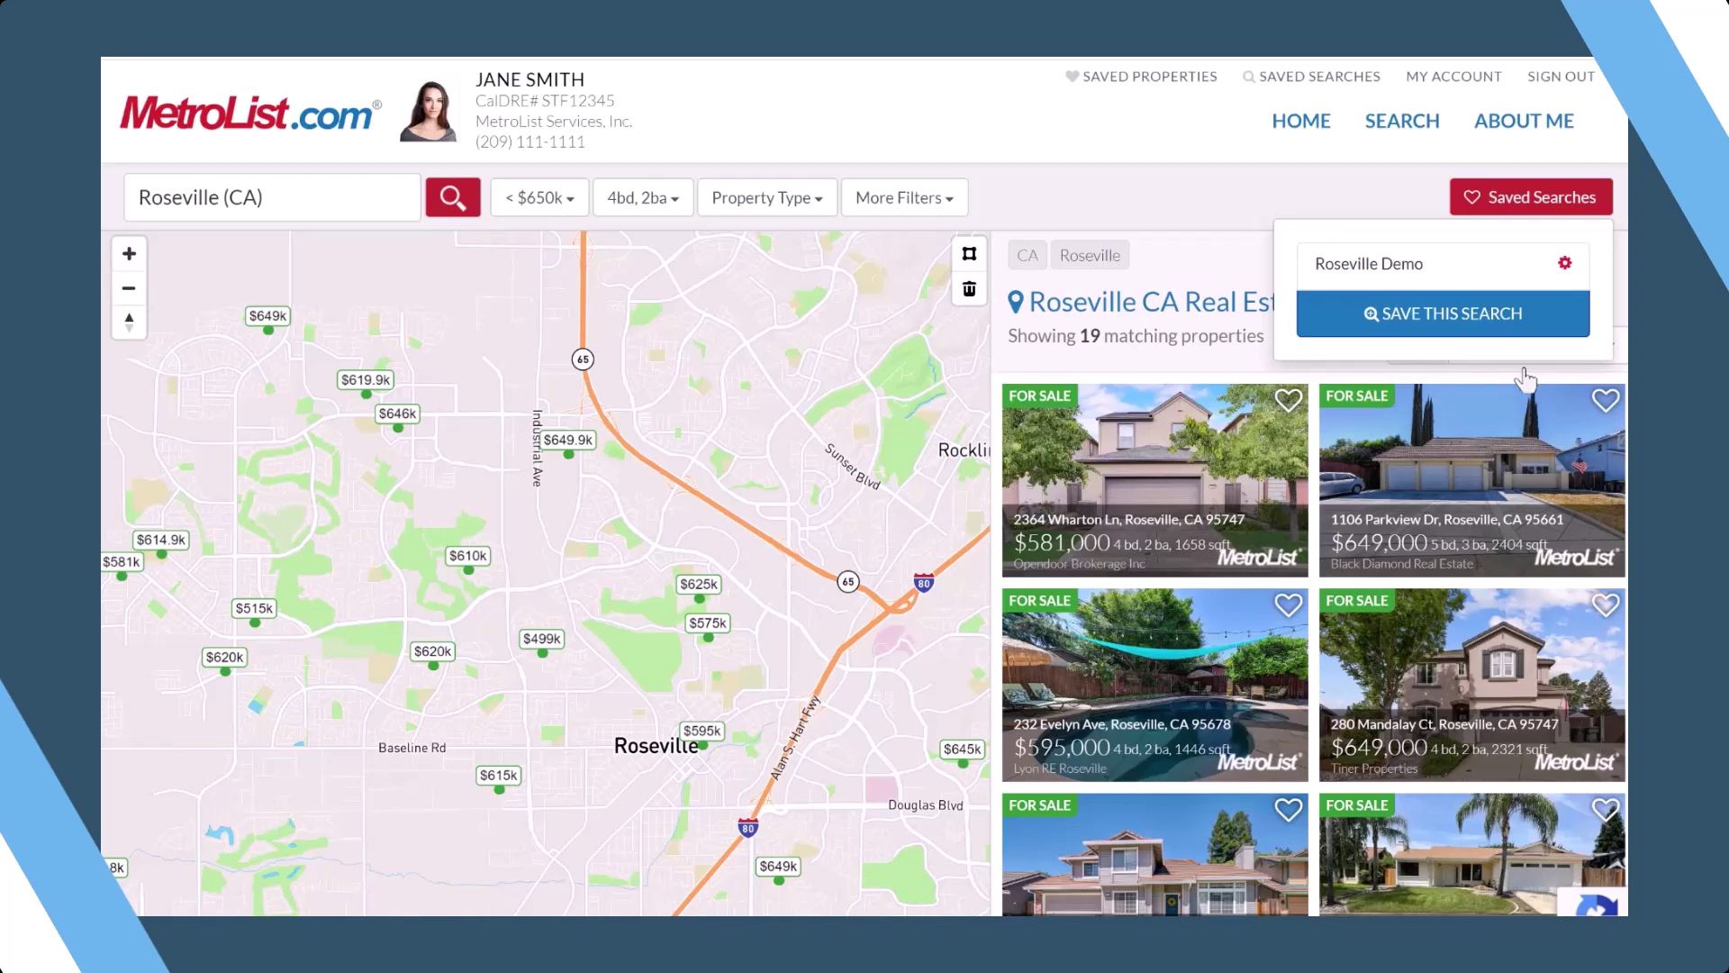
click(1565, 264)
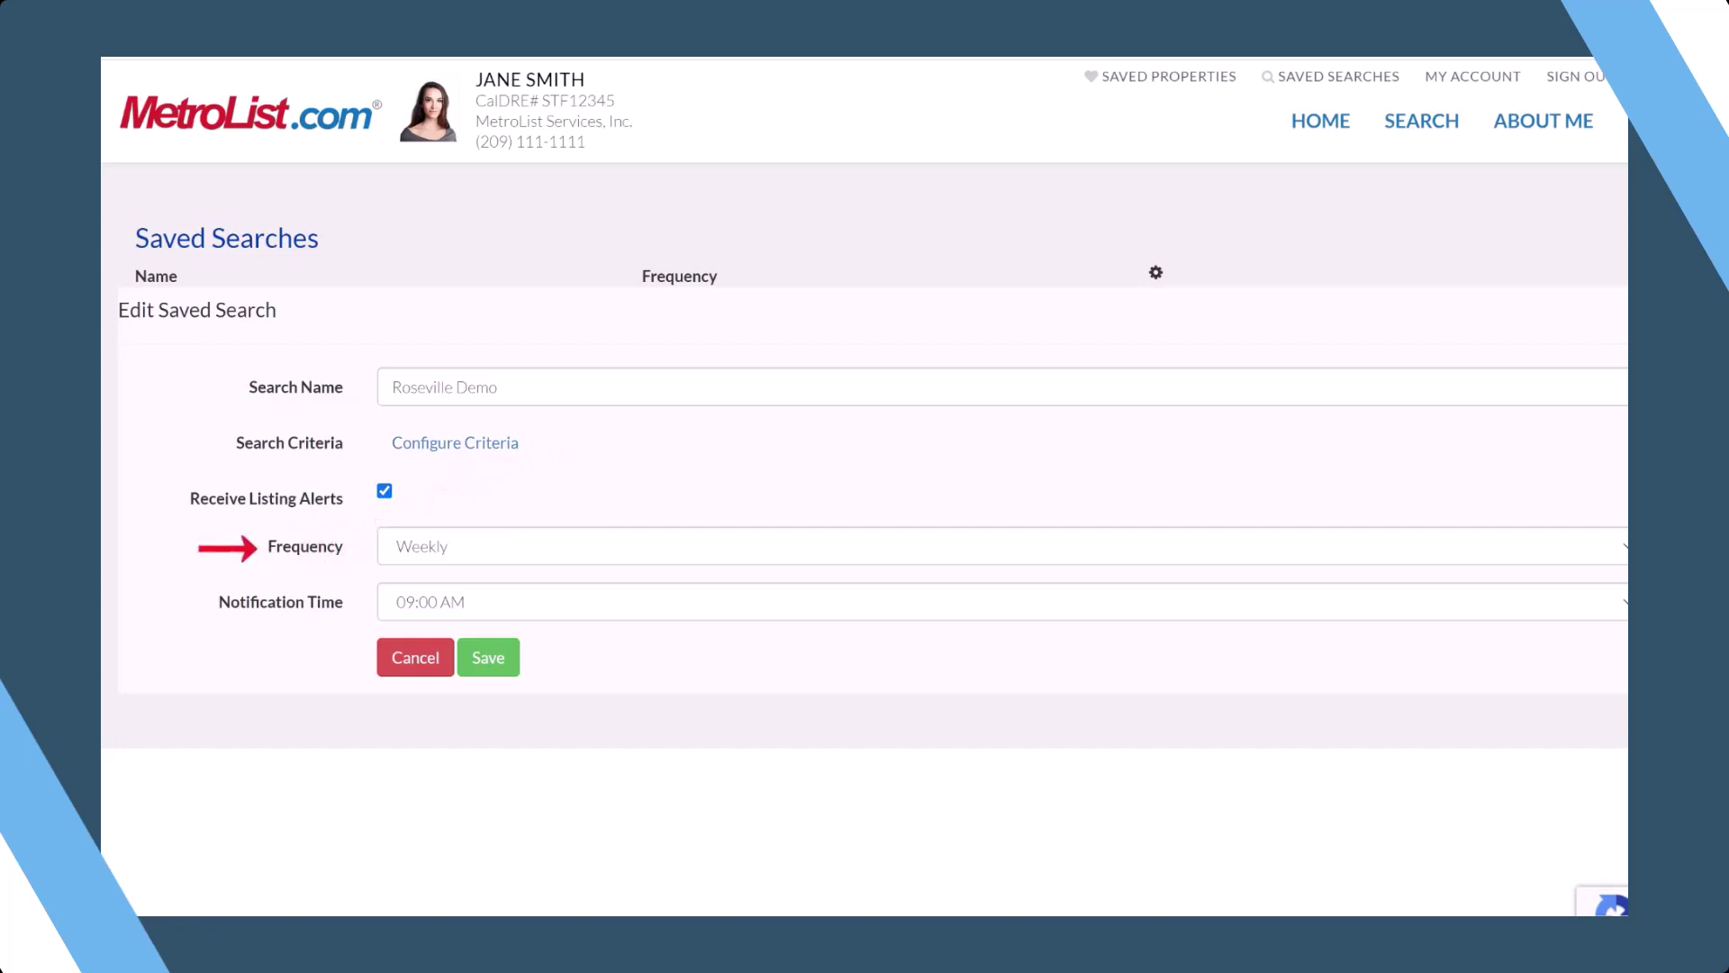
- Change the Roseville Demo alert frequency to Daily with an 11:00 AM notification time, and save
key(alt+Down)
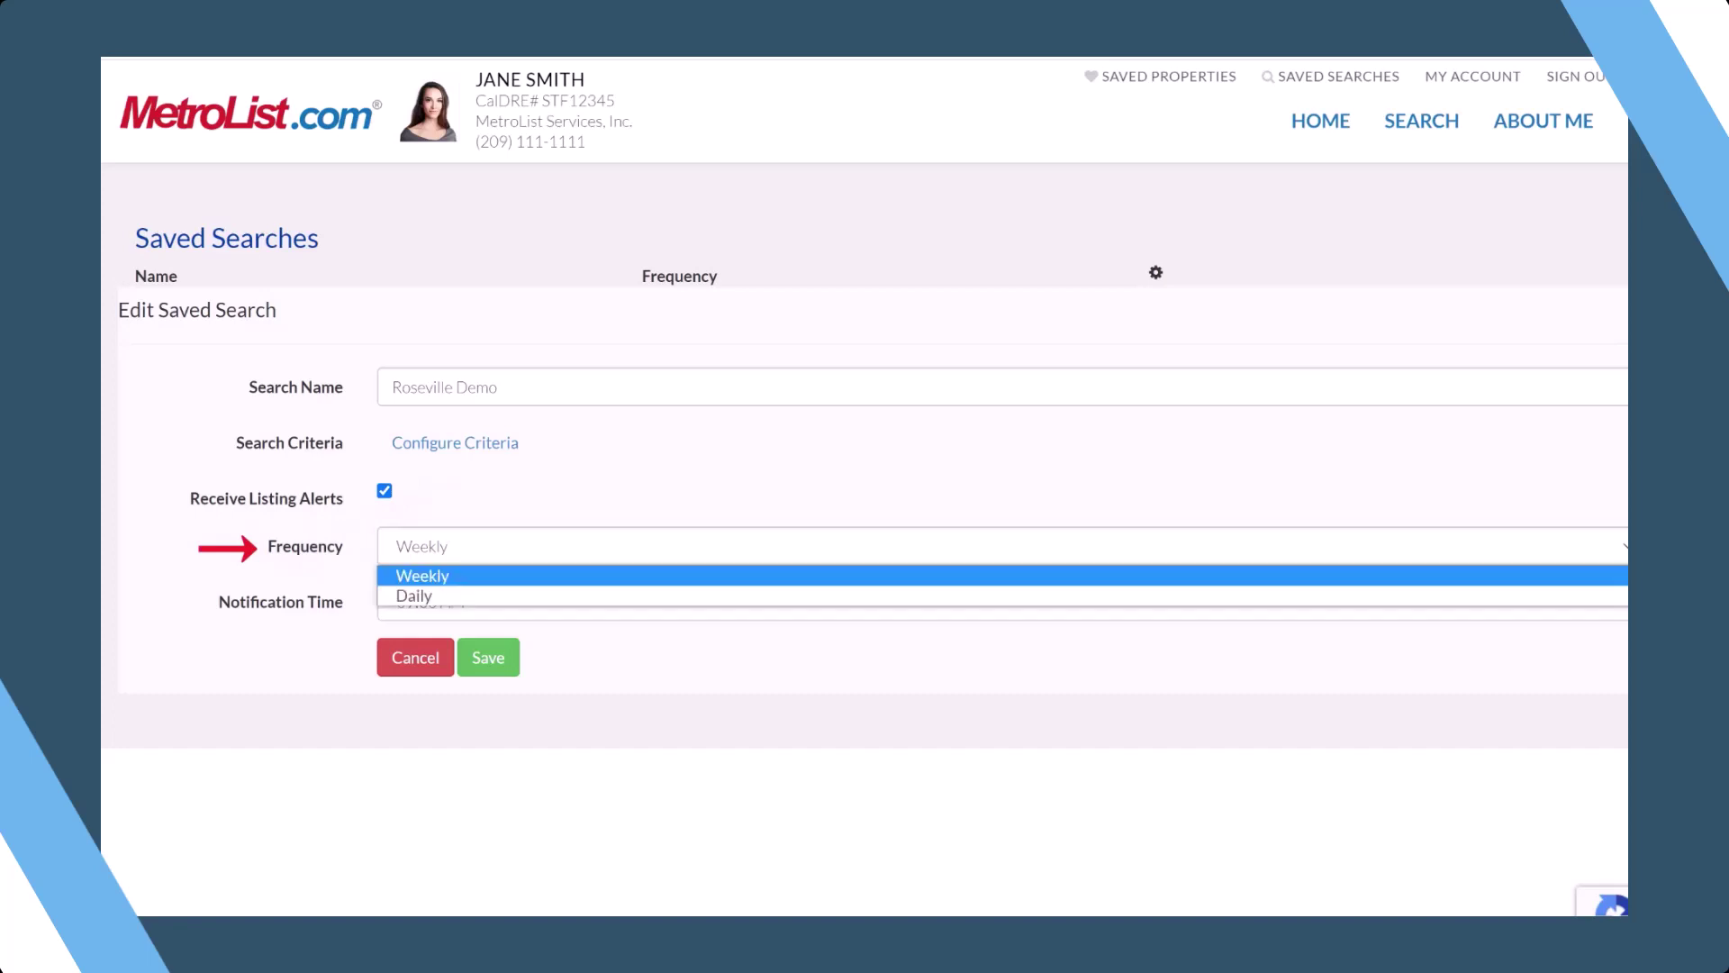
key(Down)
key(Return)
key(Tab)
key(alt+Down)
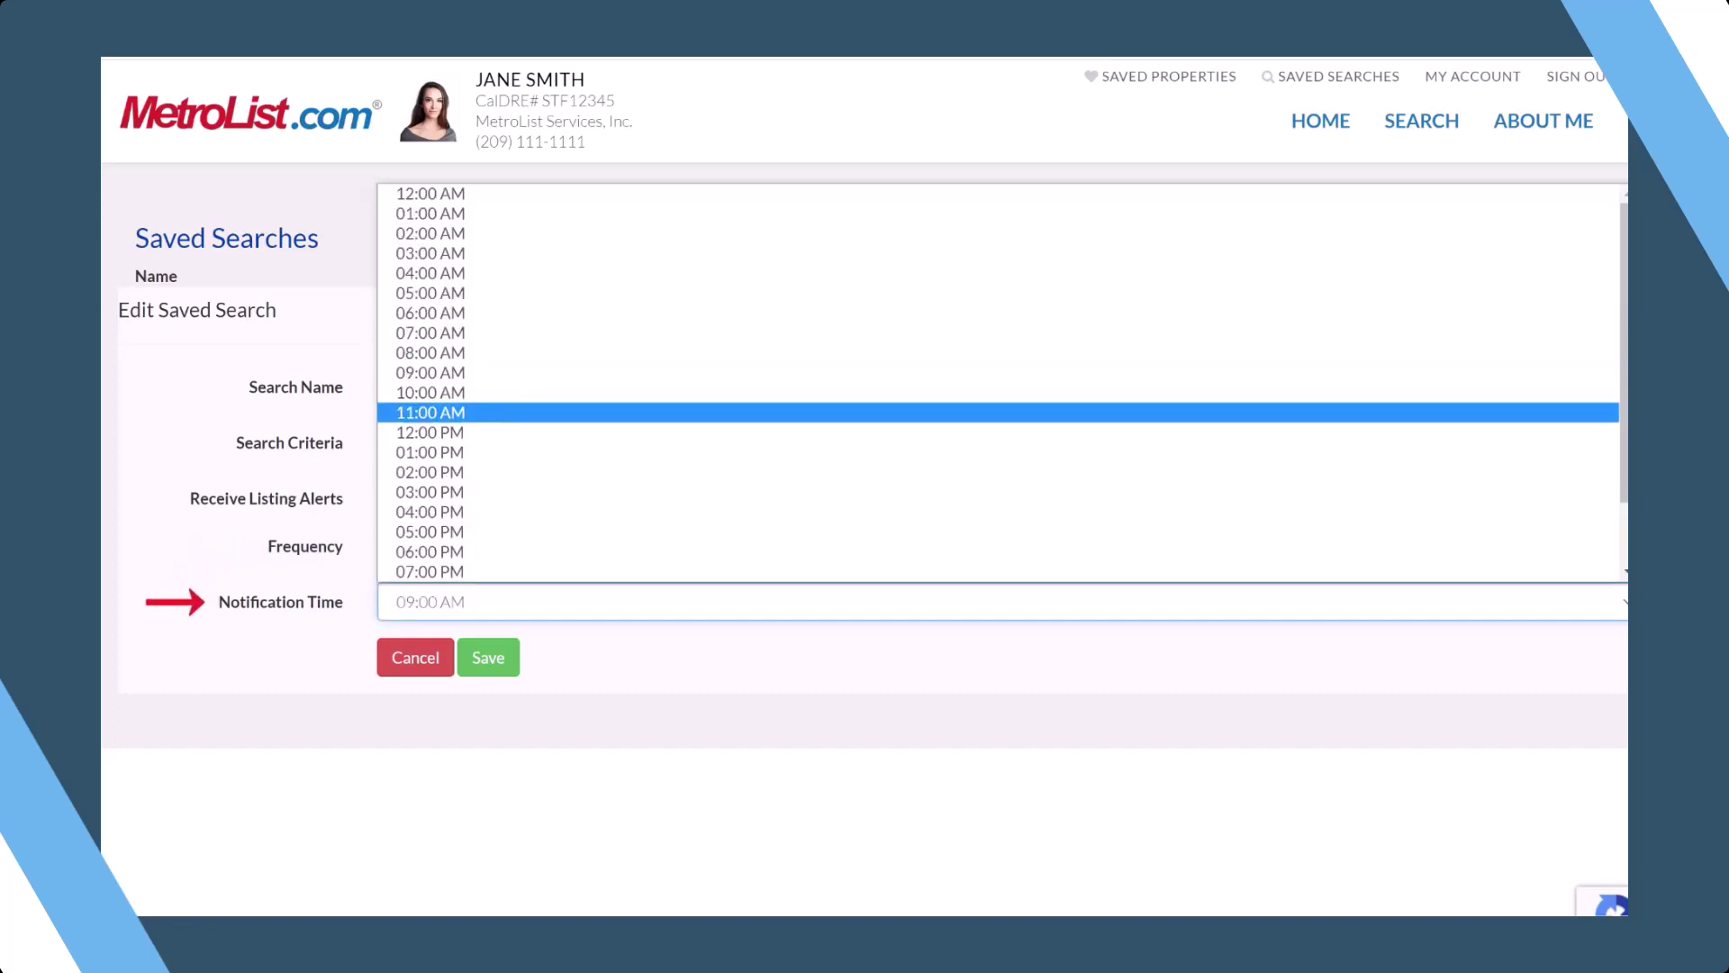
key(Return)
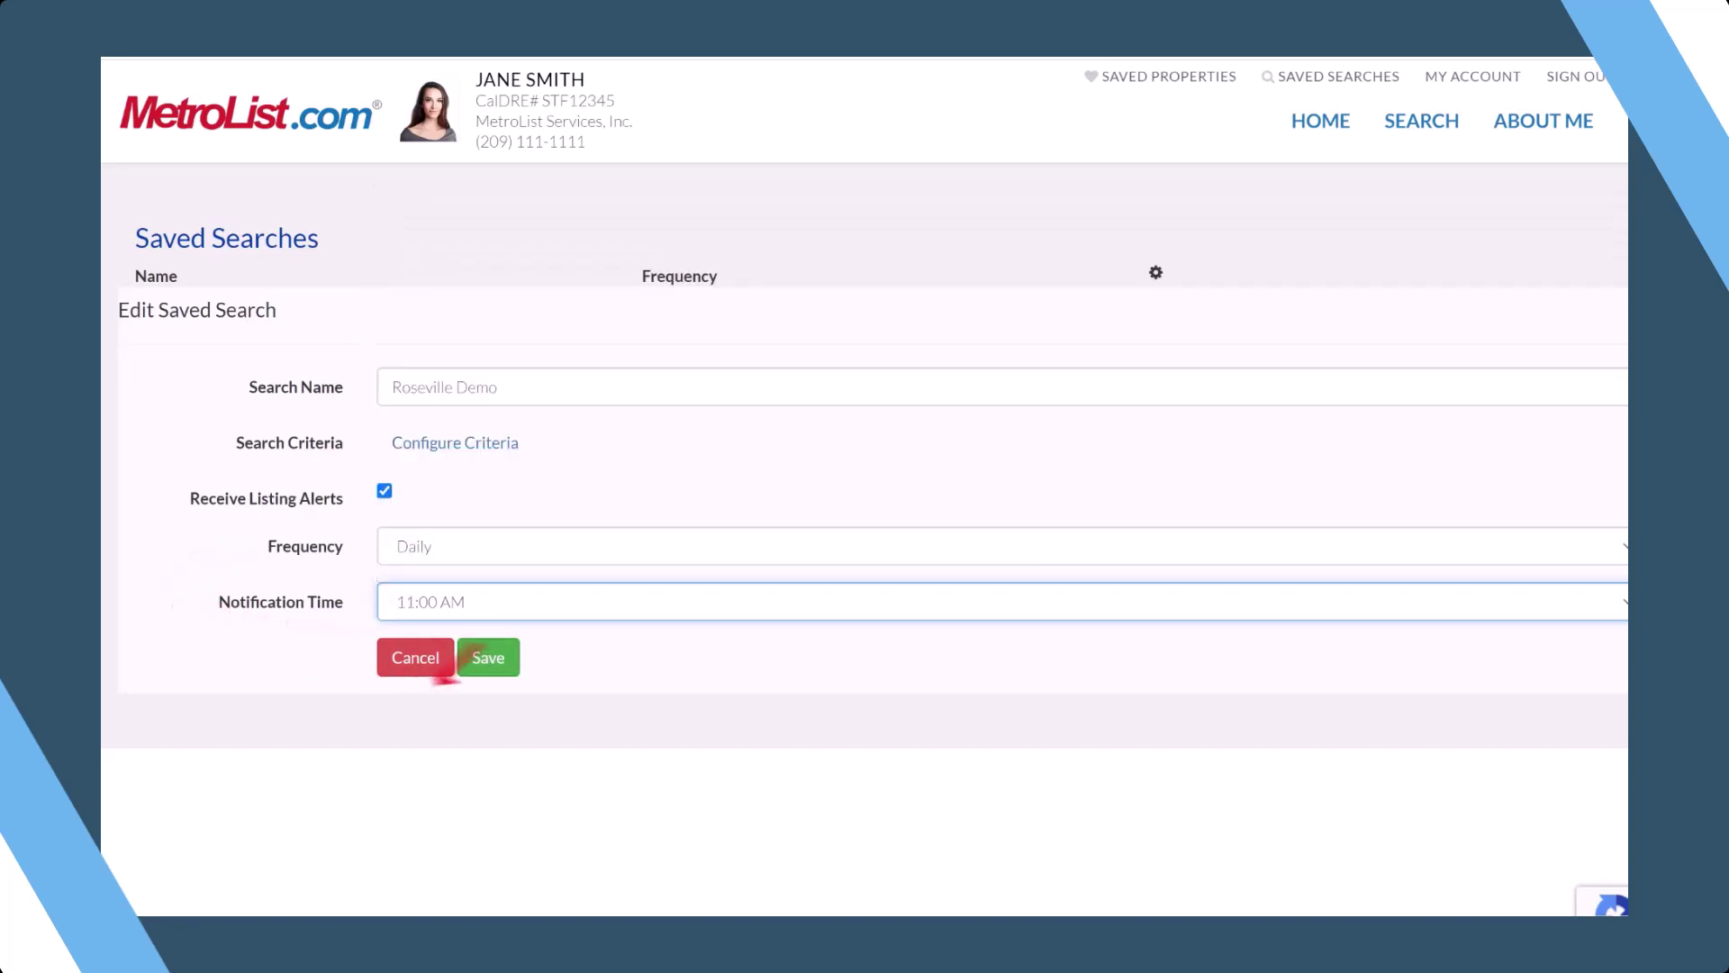
key(Tab)
key(Tab)
key(Return)
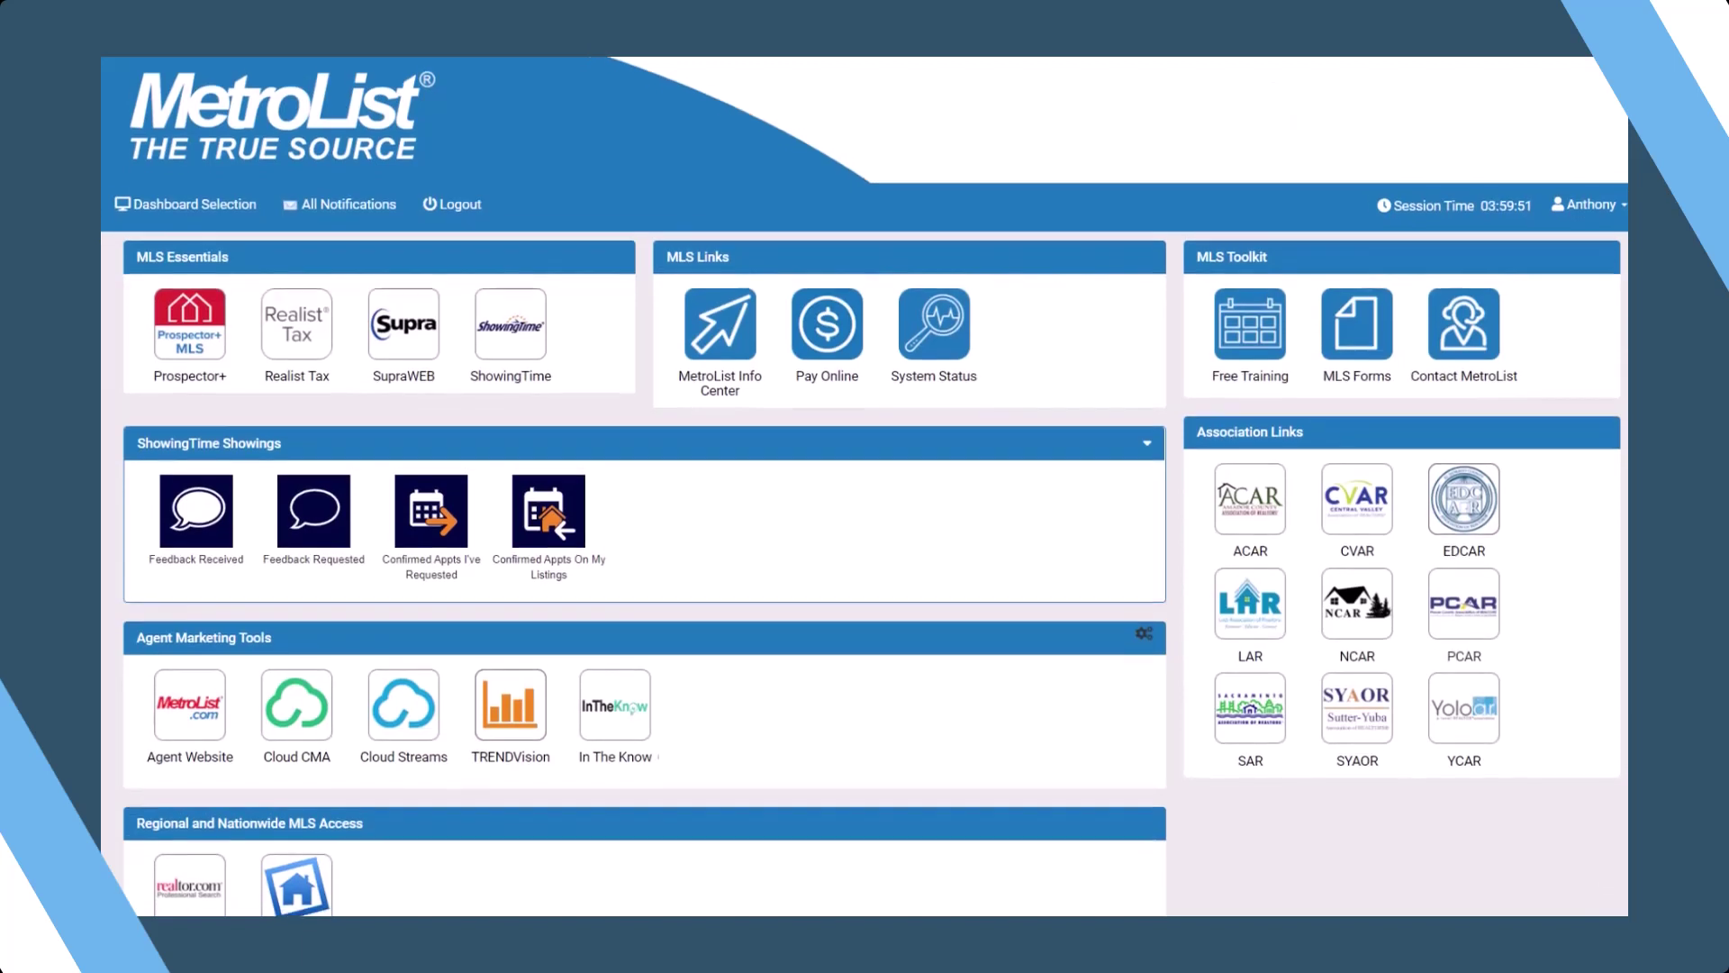
- Open the Agent Website tile under Agent Marketing Tools on the MLS dashboard
scroll(865, 486, down, 3)
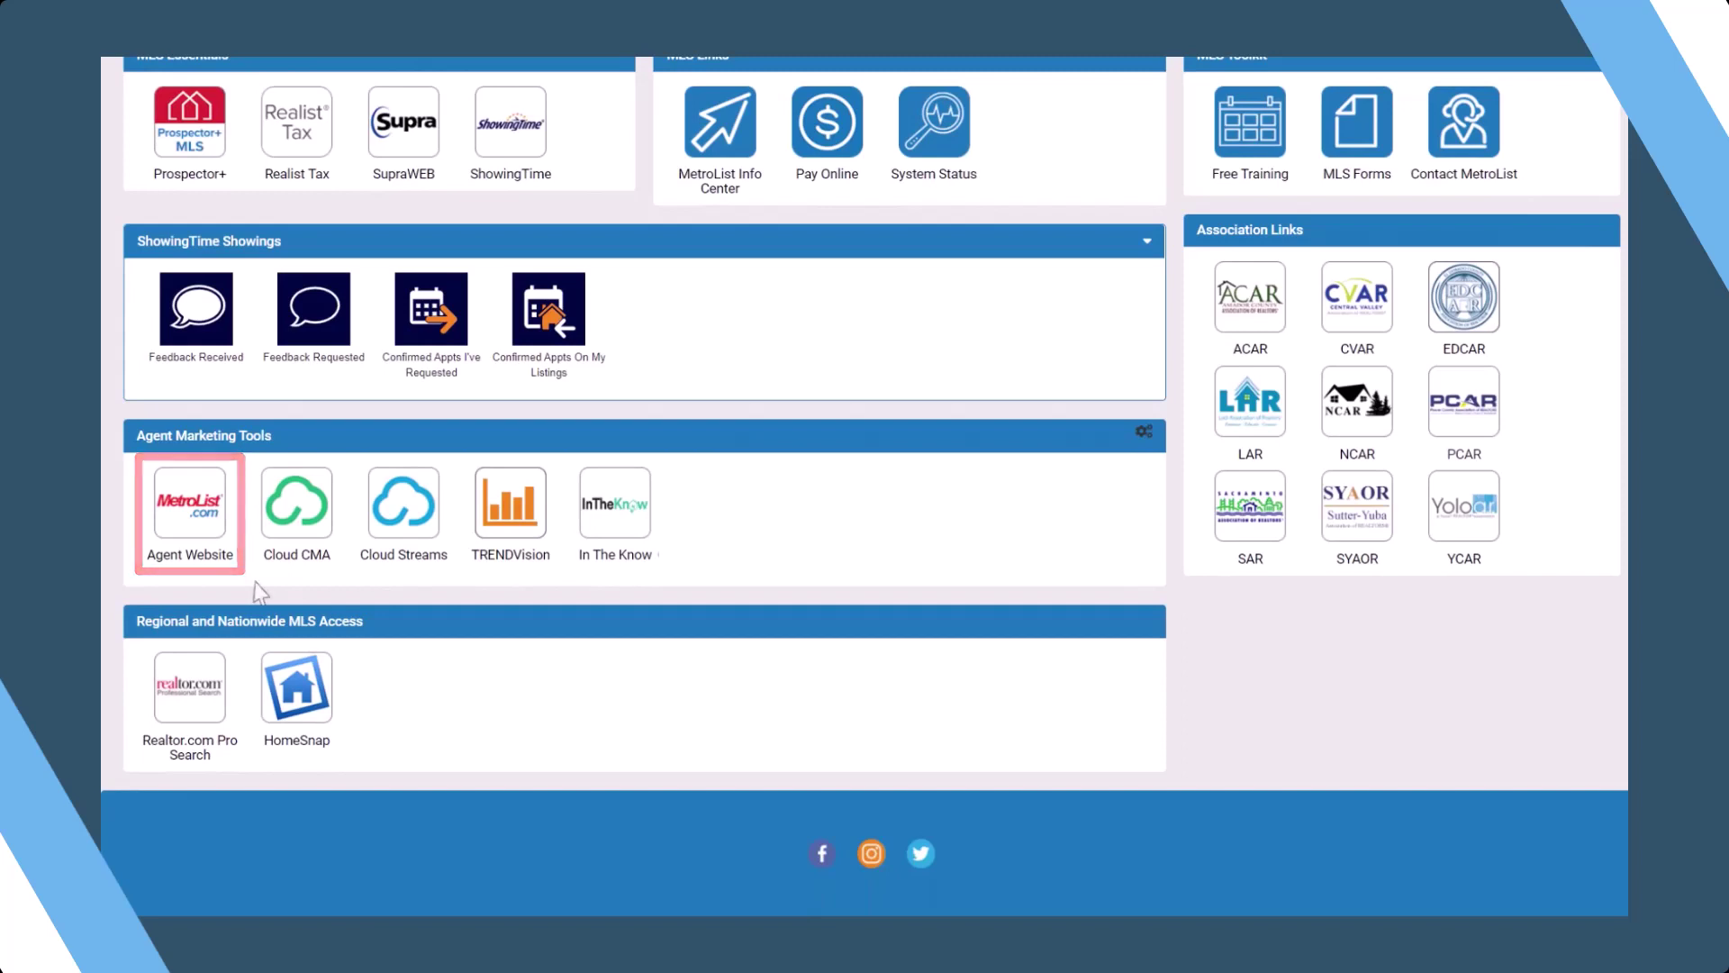
click(207, 537)
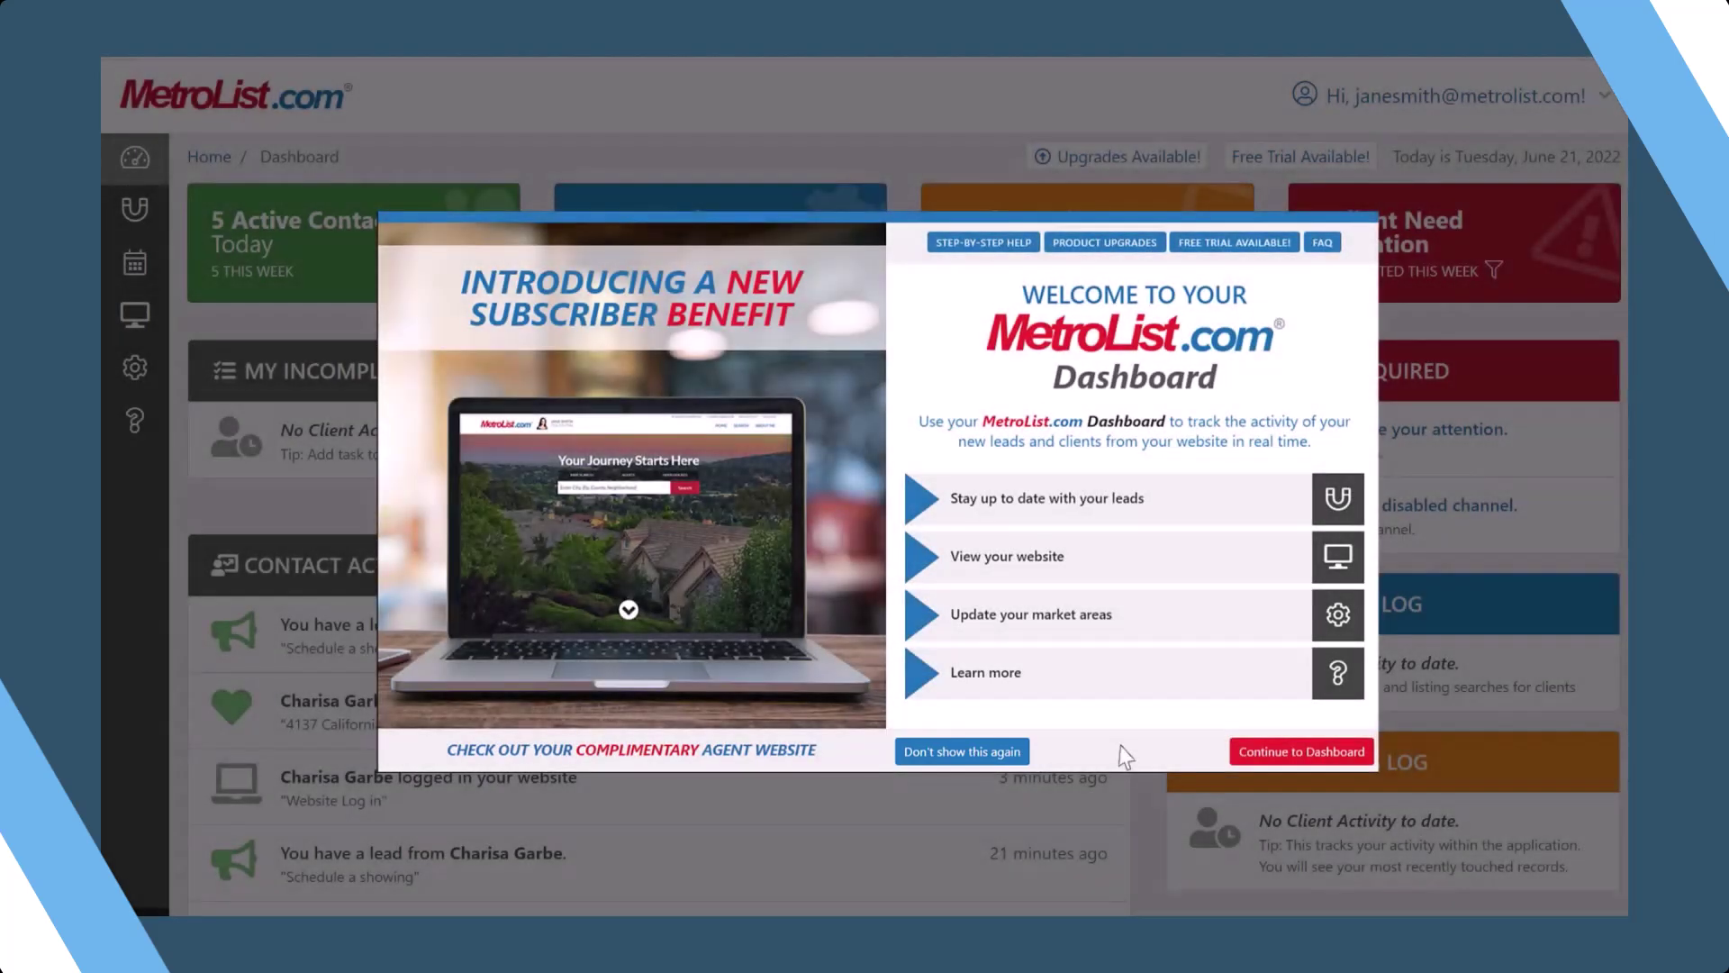
- Choose Continue to Dashboard to dismiss the welcome introduction
click(1280, 753)
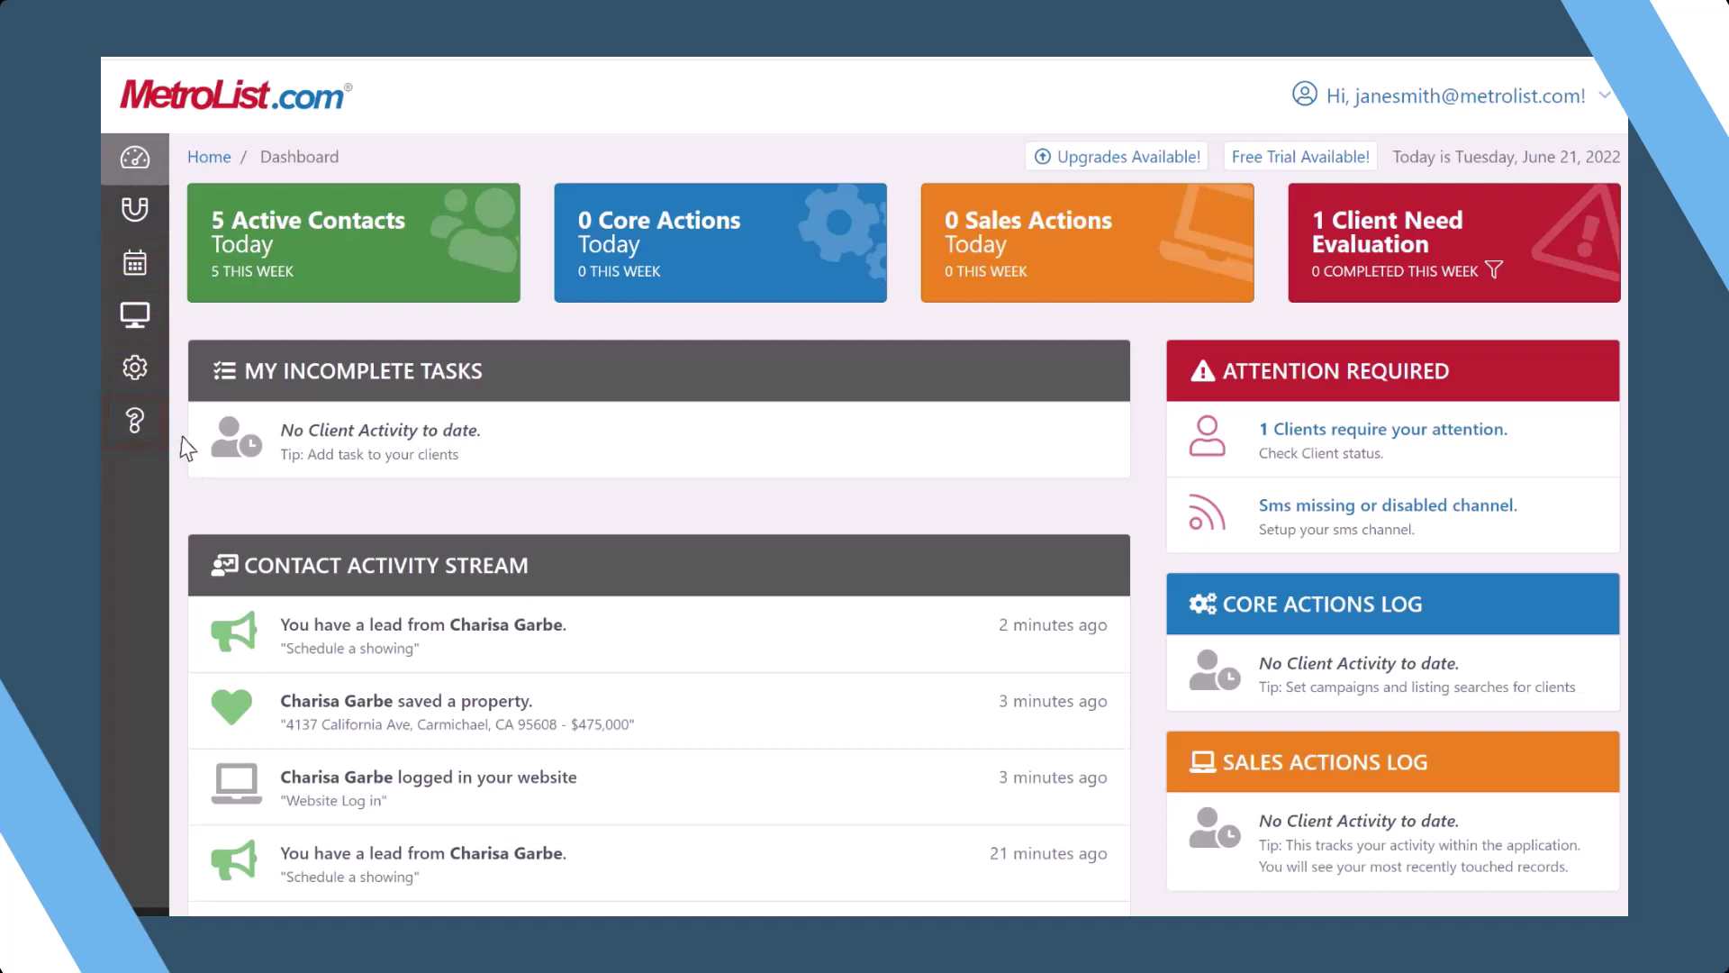
- Open My Settings > Account Profile and review its contact fields, market areas, languages and specialties
click(146, 380)
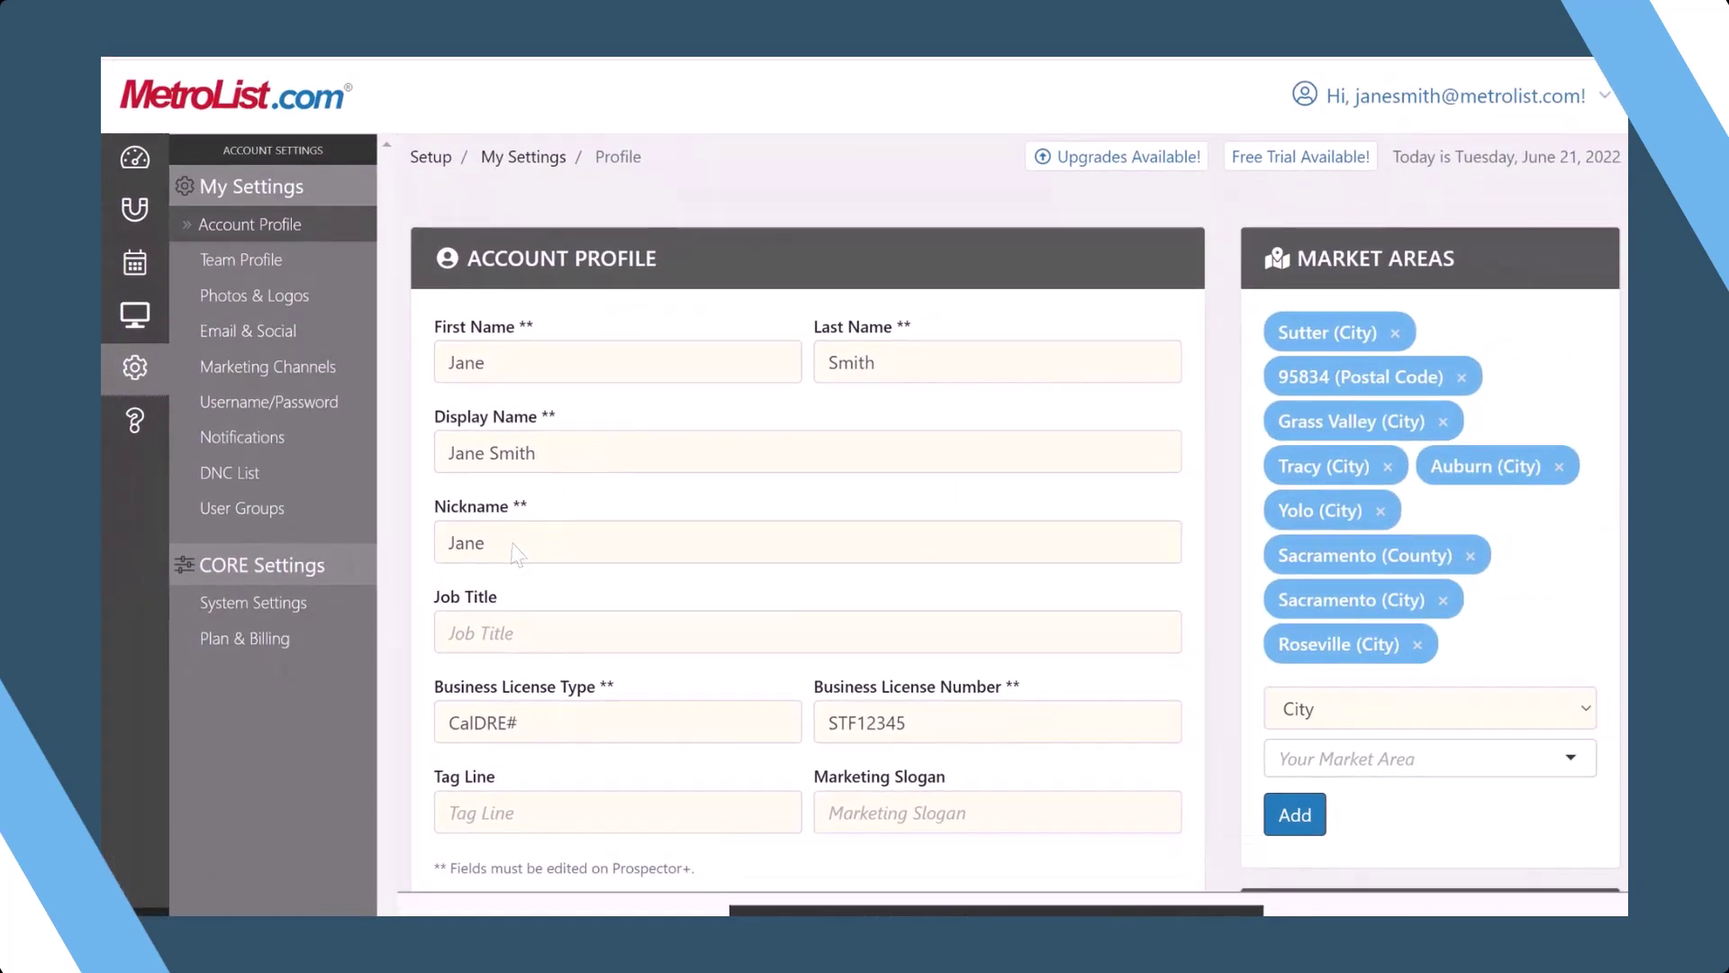
key(Tab)
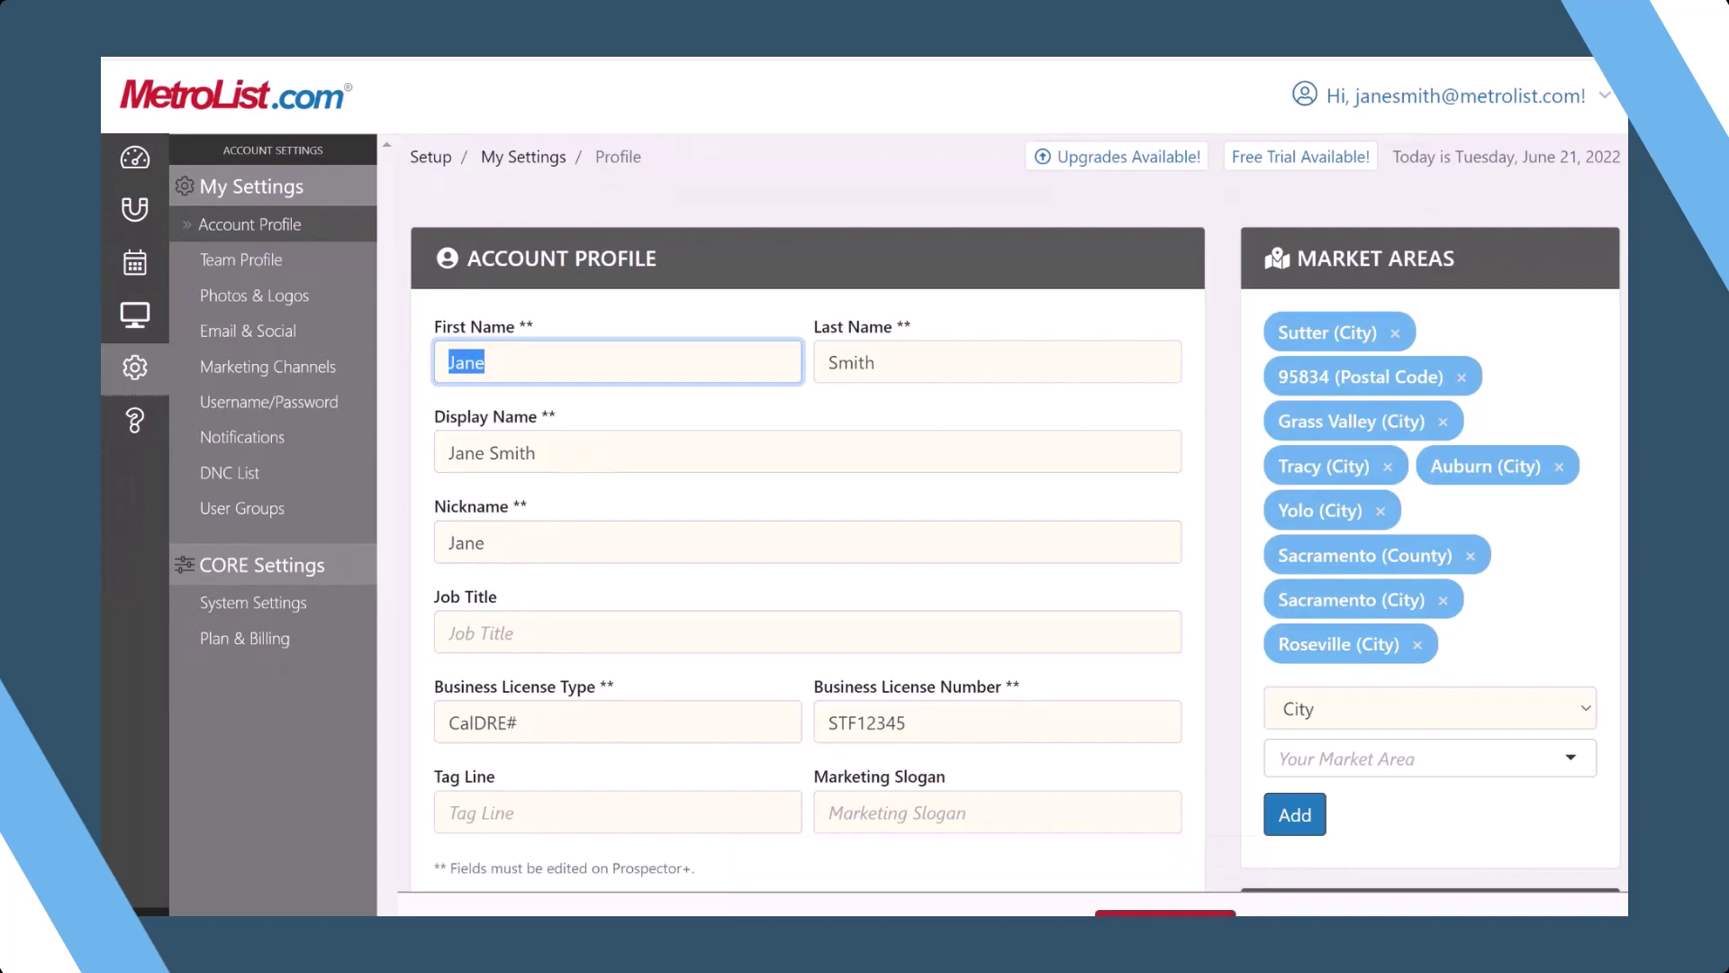
scroll(808, 513, down, 7)
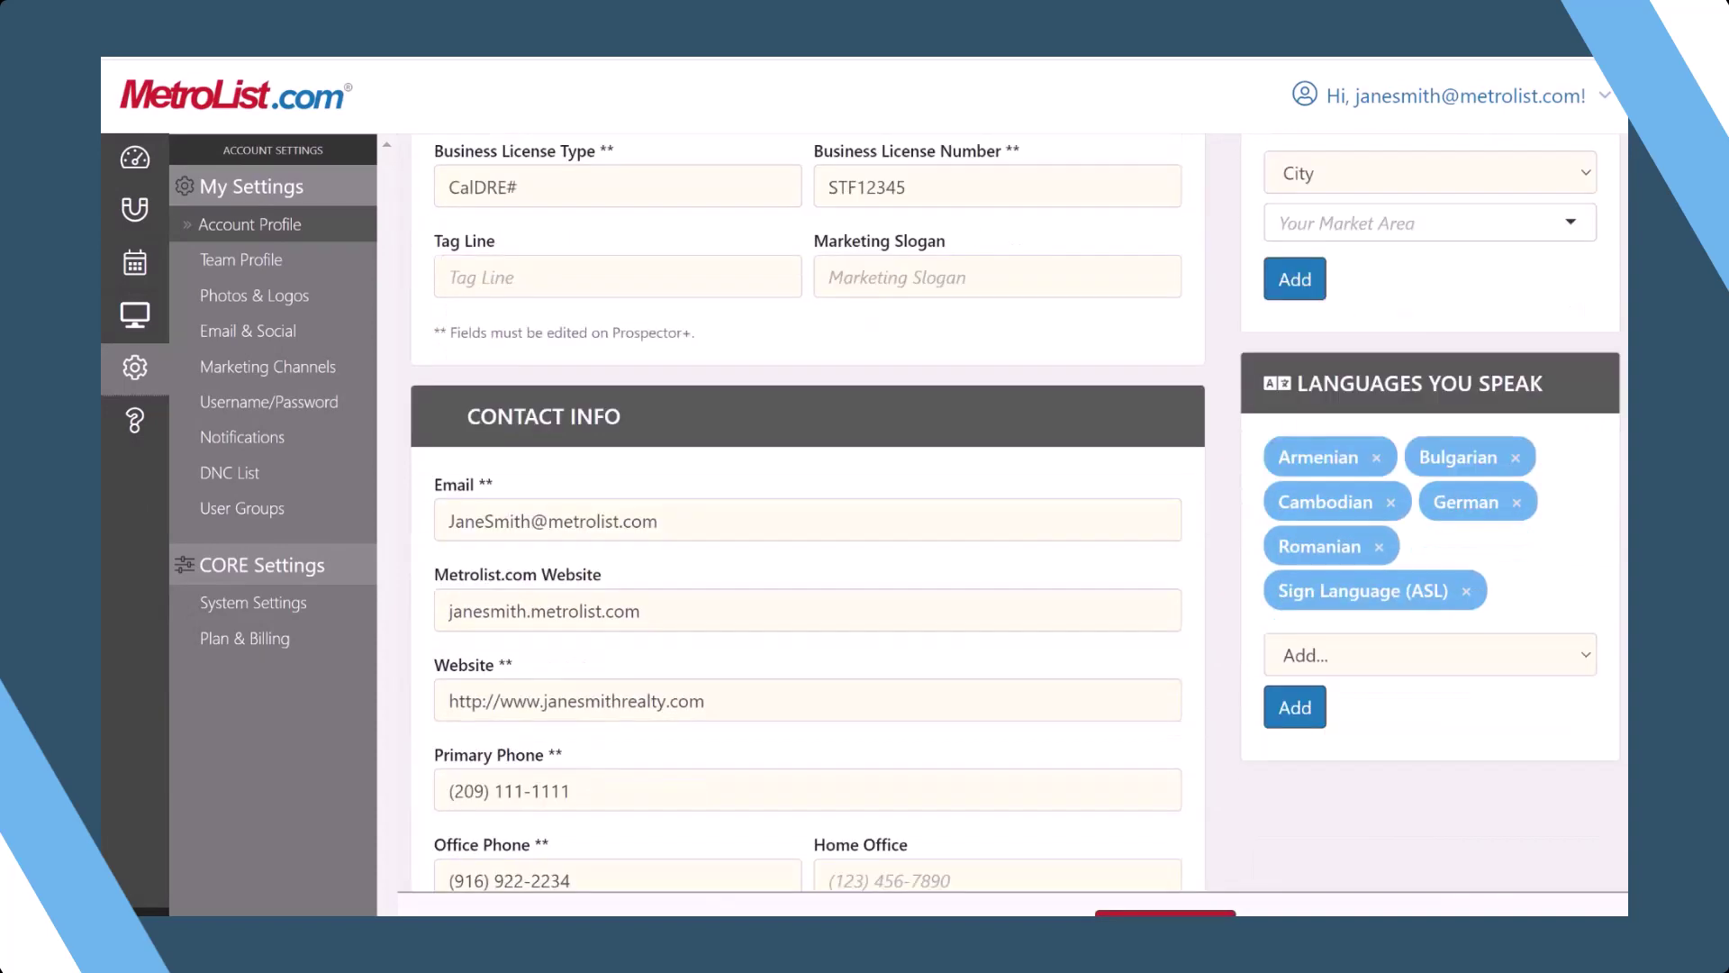
scroll(808, 513, down, 6)
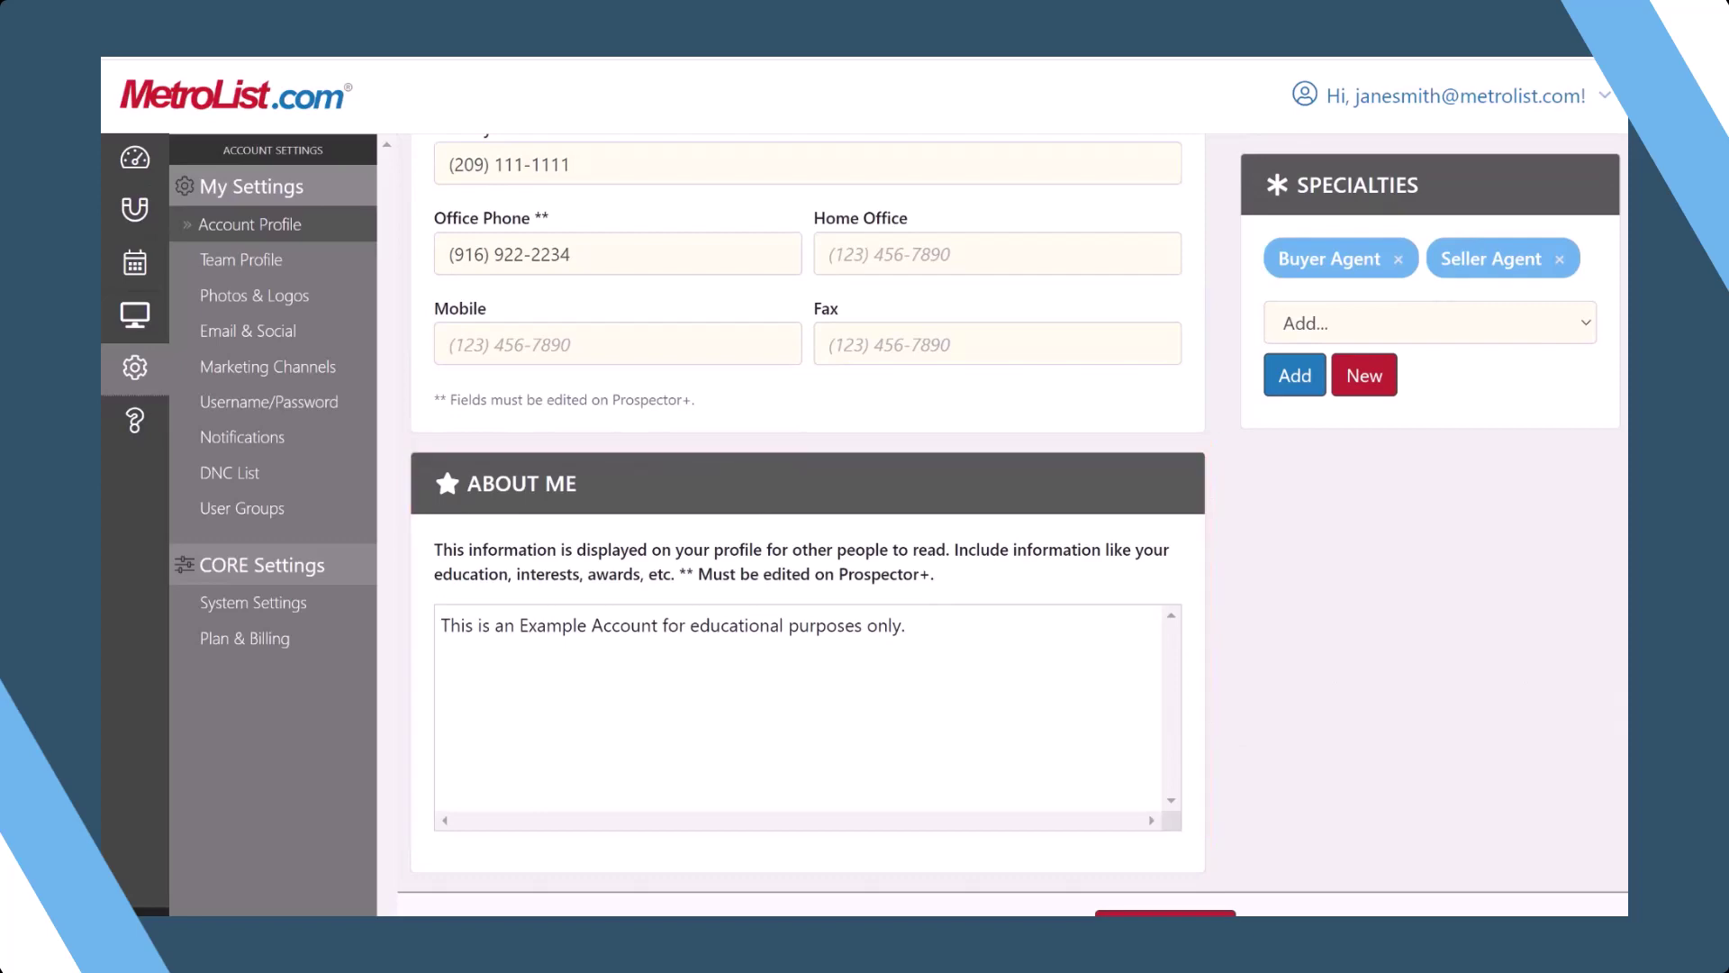
scroll(808, 514, up, 7)
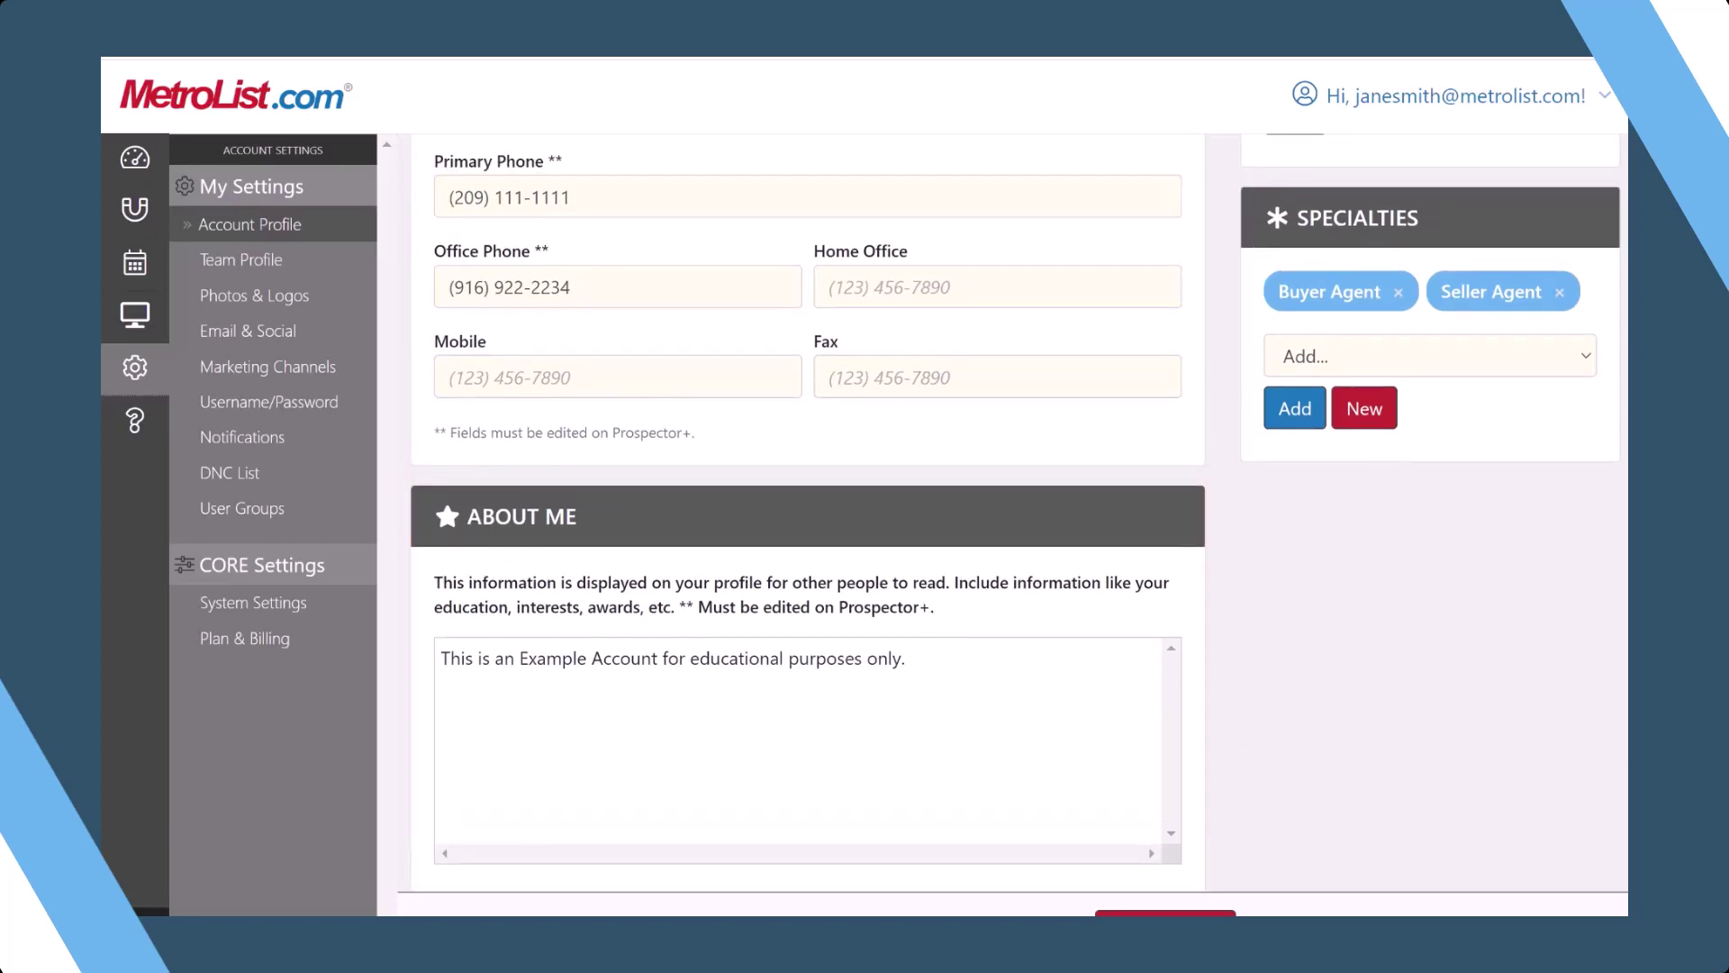
scroll(808, 514, up, 5)
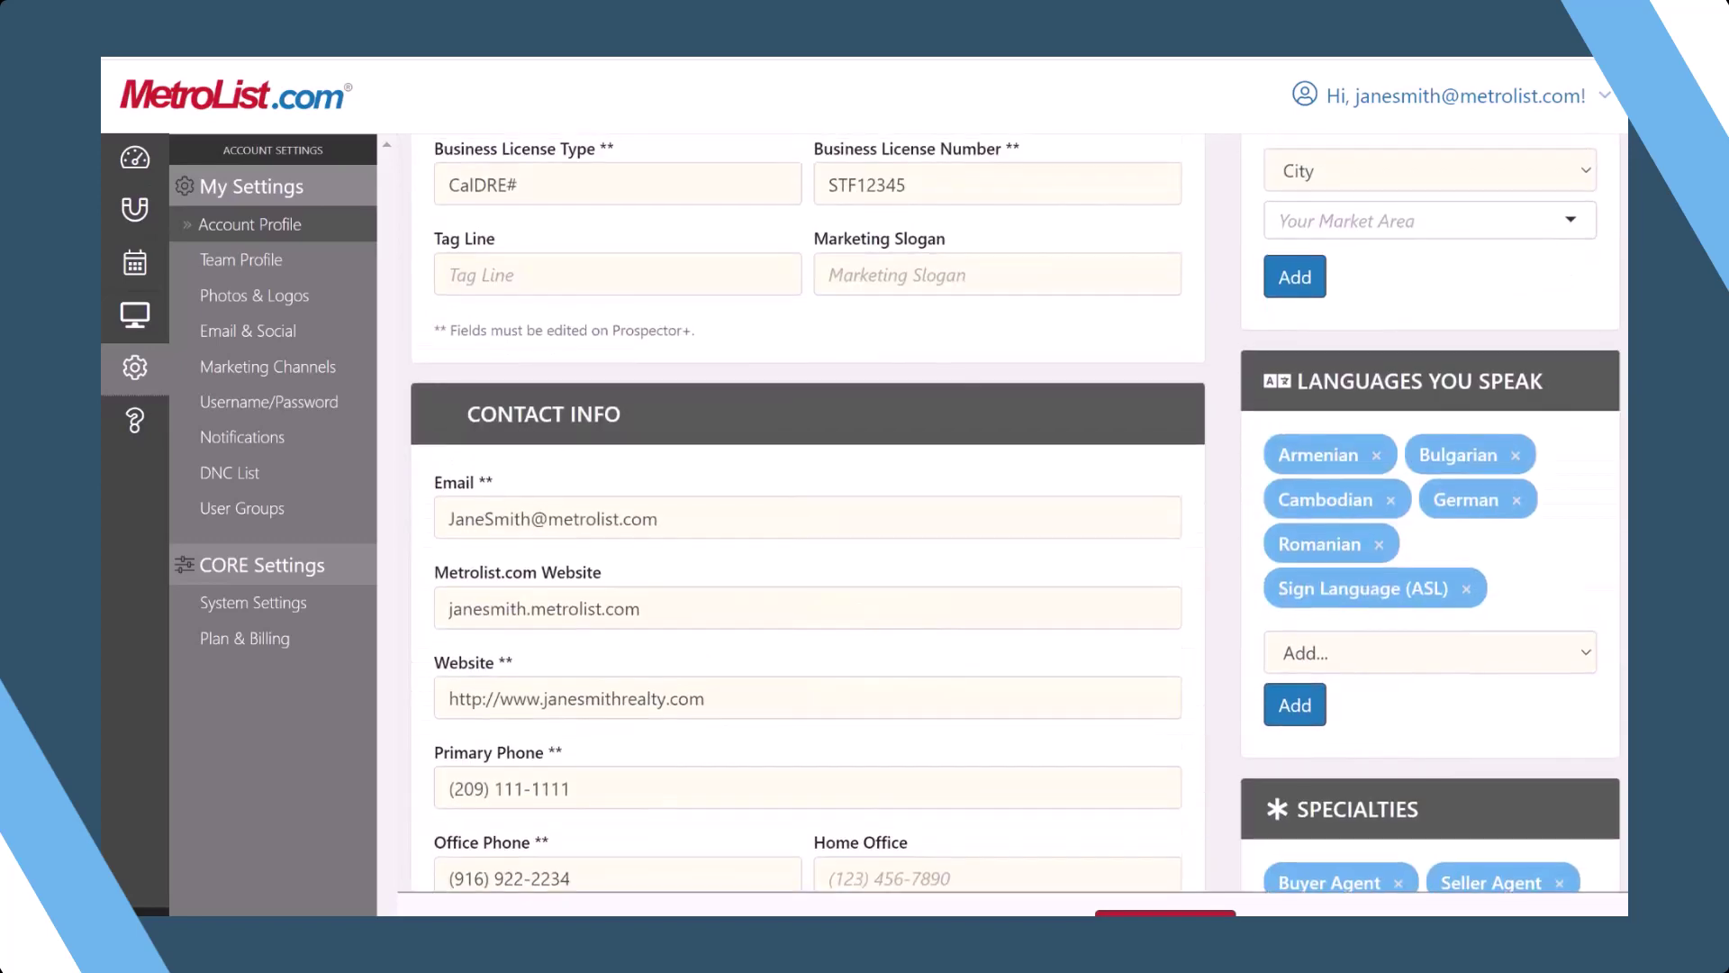
double_click(466, 292)
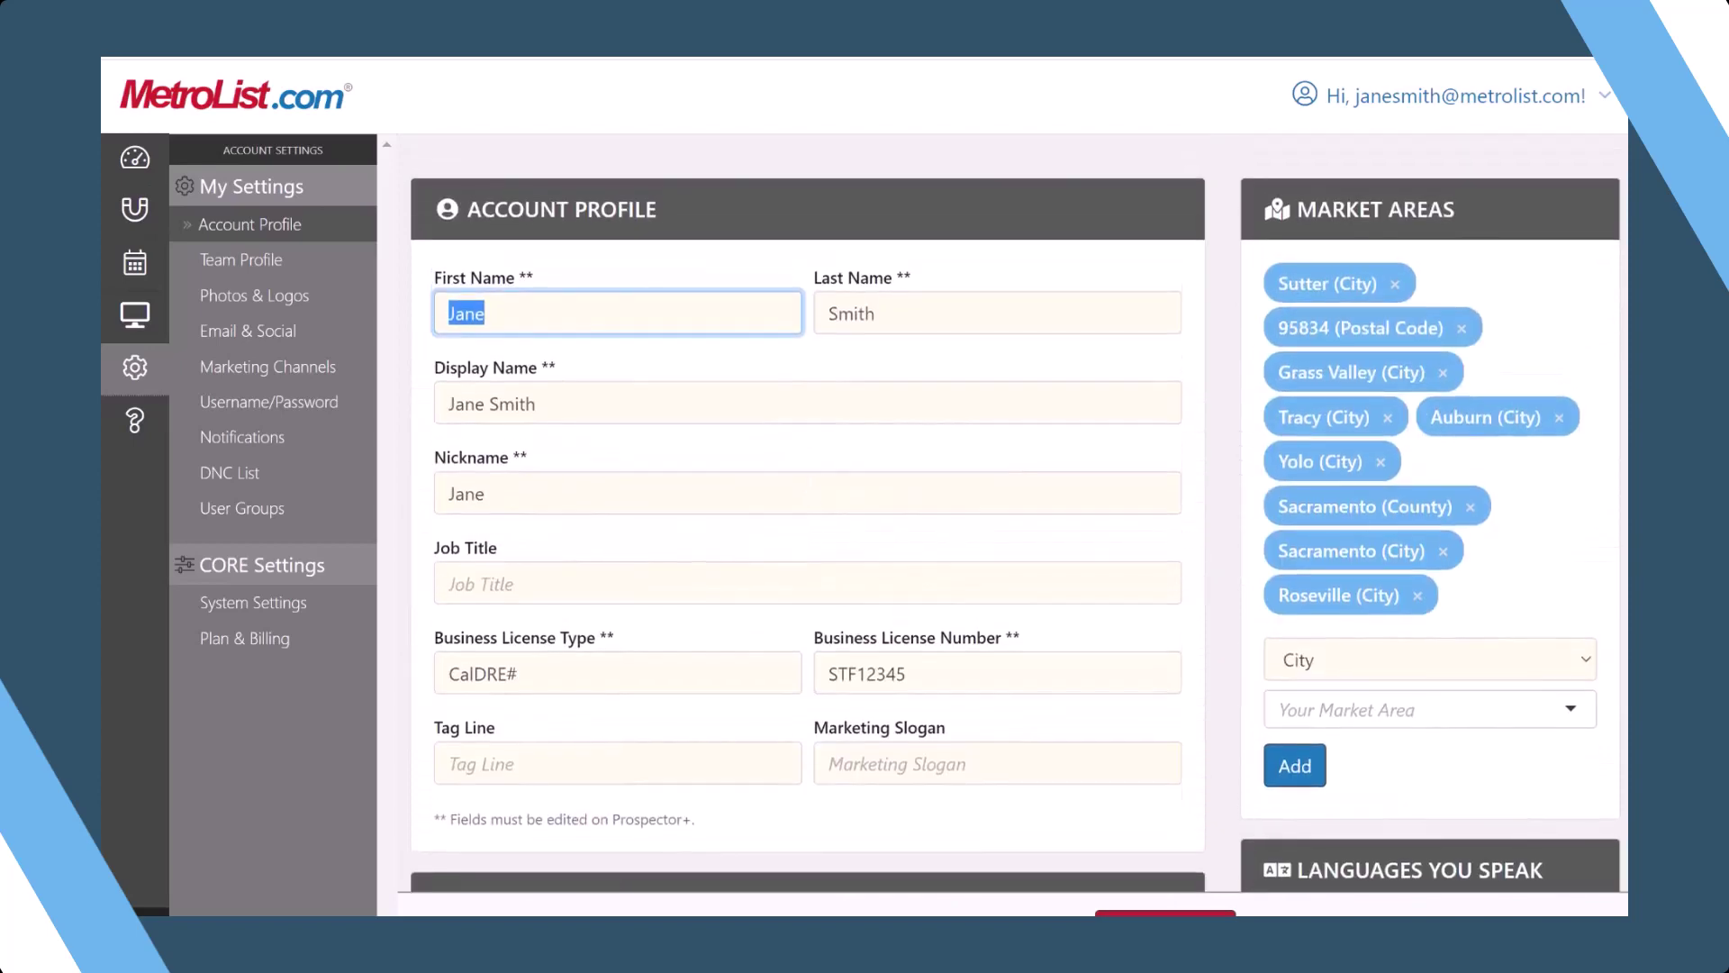
scroll(1016, 525, up, 1)
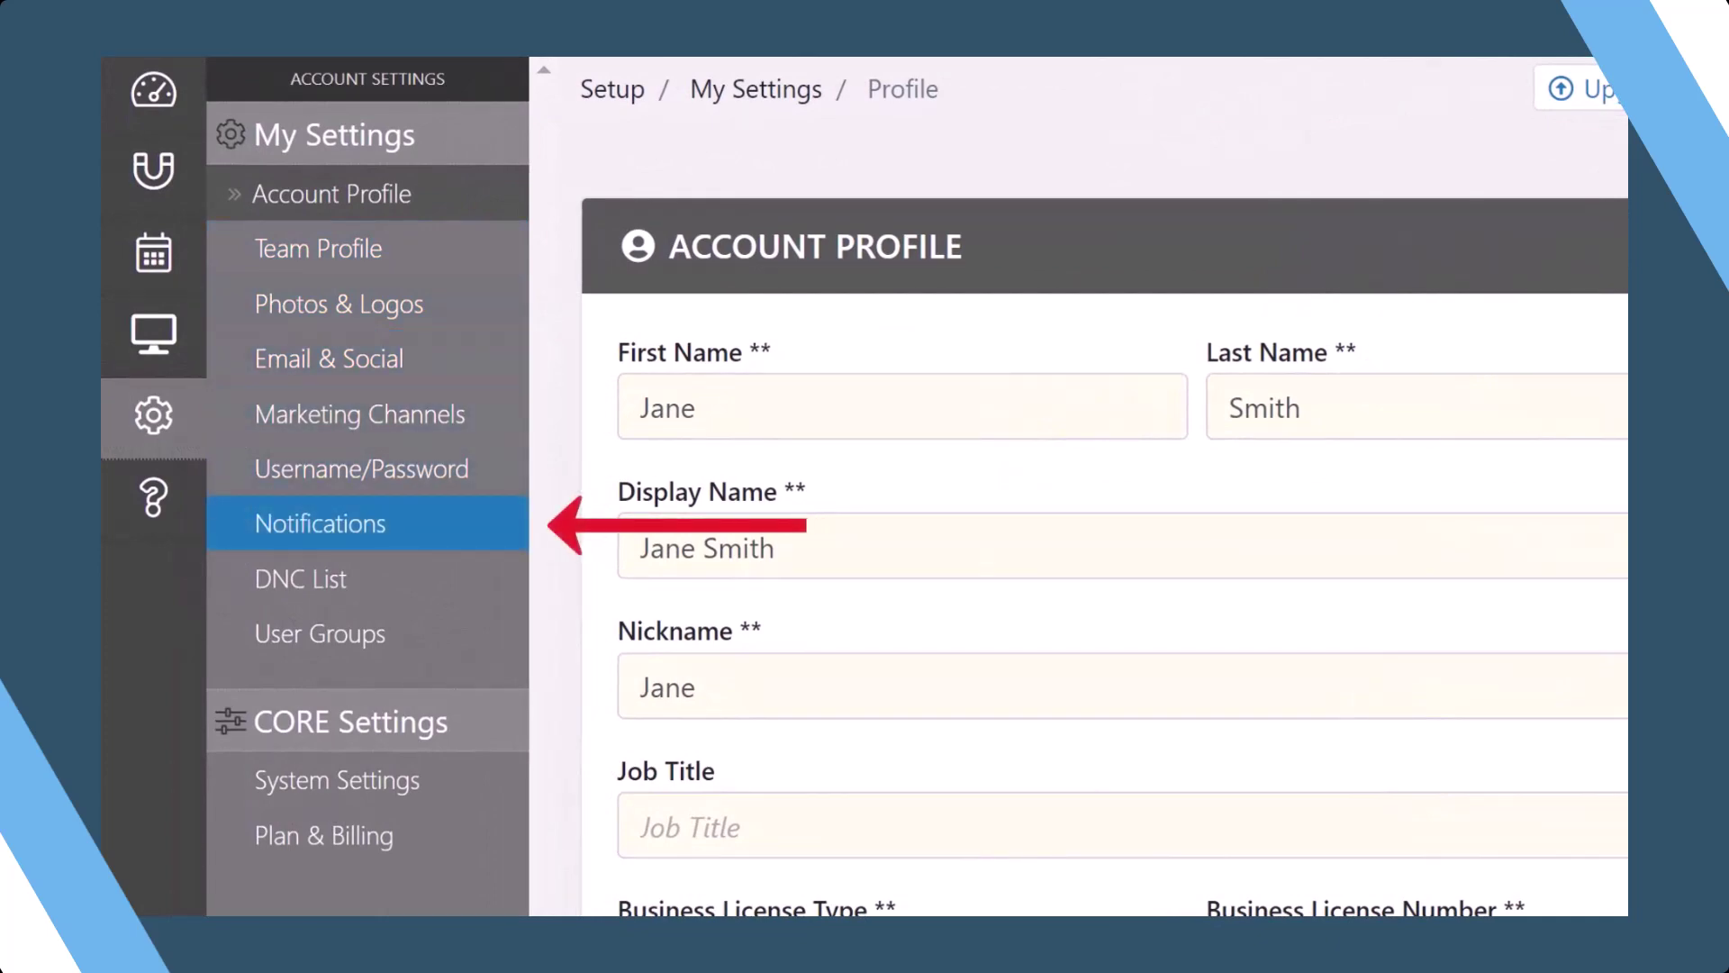
- Switch to the Notifications page under My Settings
click(426, 525)
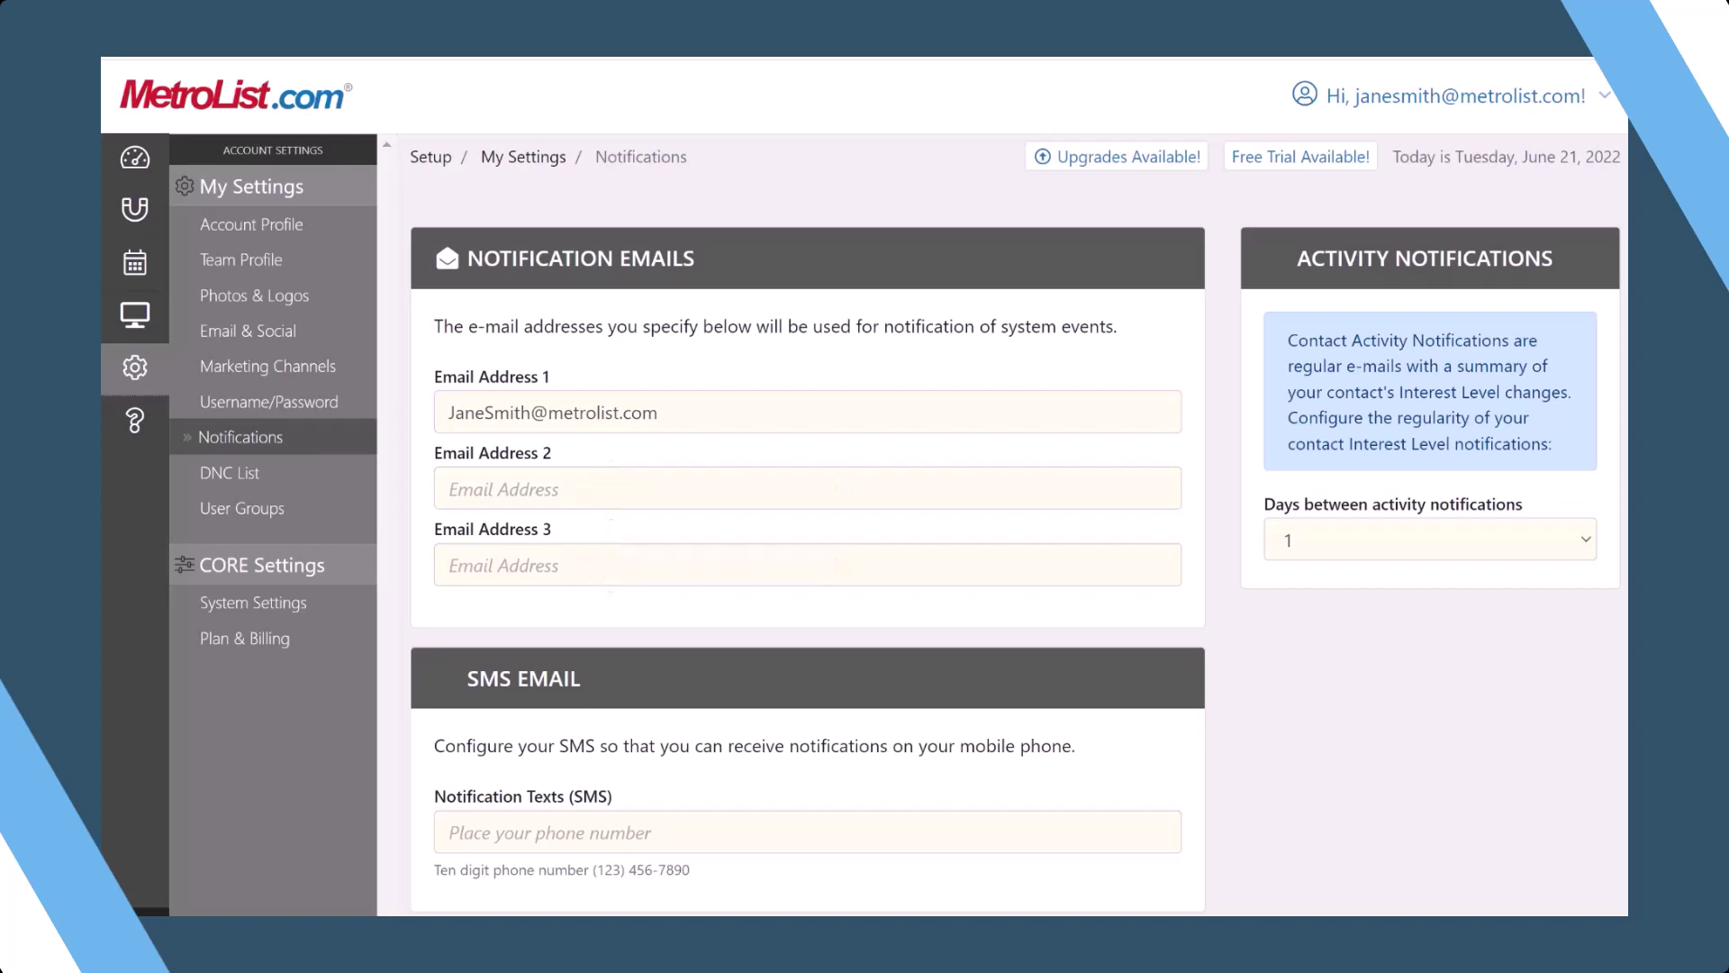
scroll(1016, 524, down, 3)
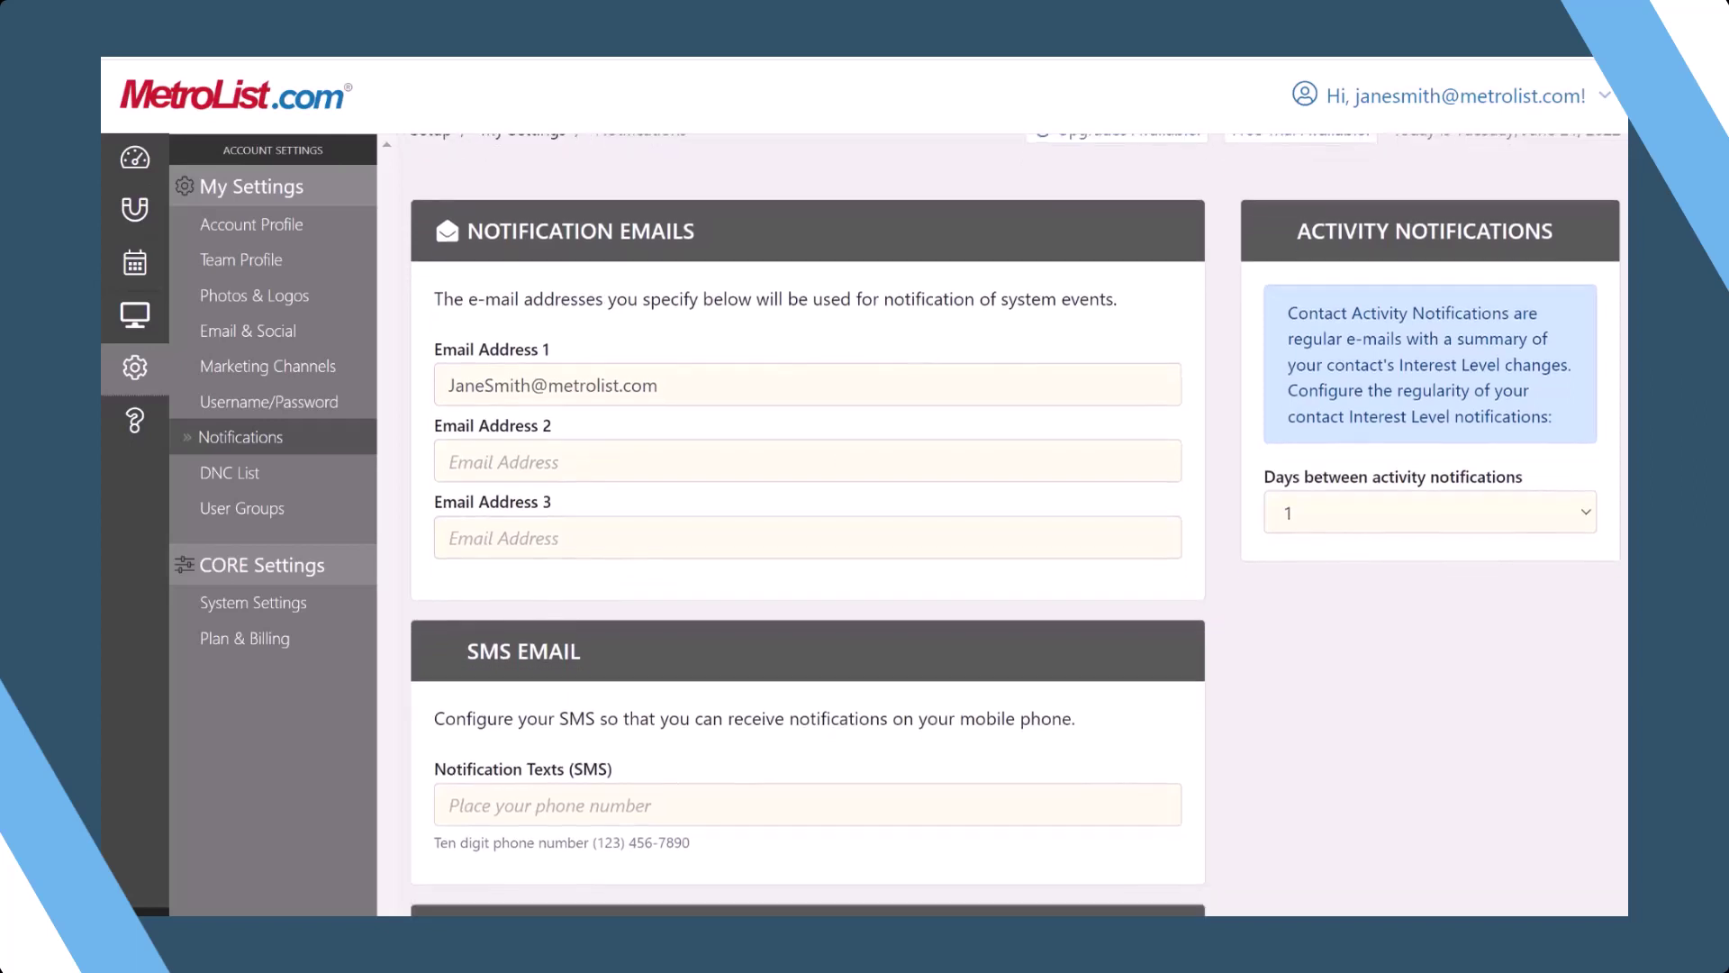